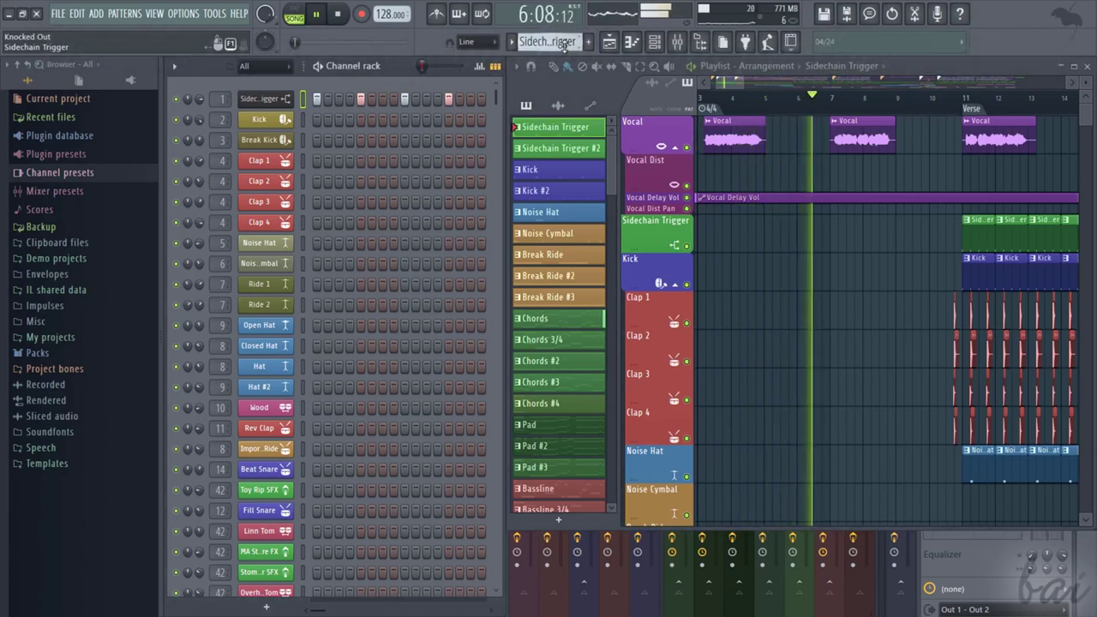
- Scroll around, reposition a few windows, then start a new empty project from File > New
scroll(563, 45, "down", 6)
scroll(563, 45, "down", 9)
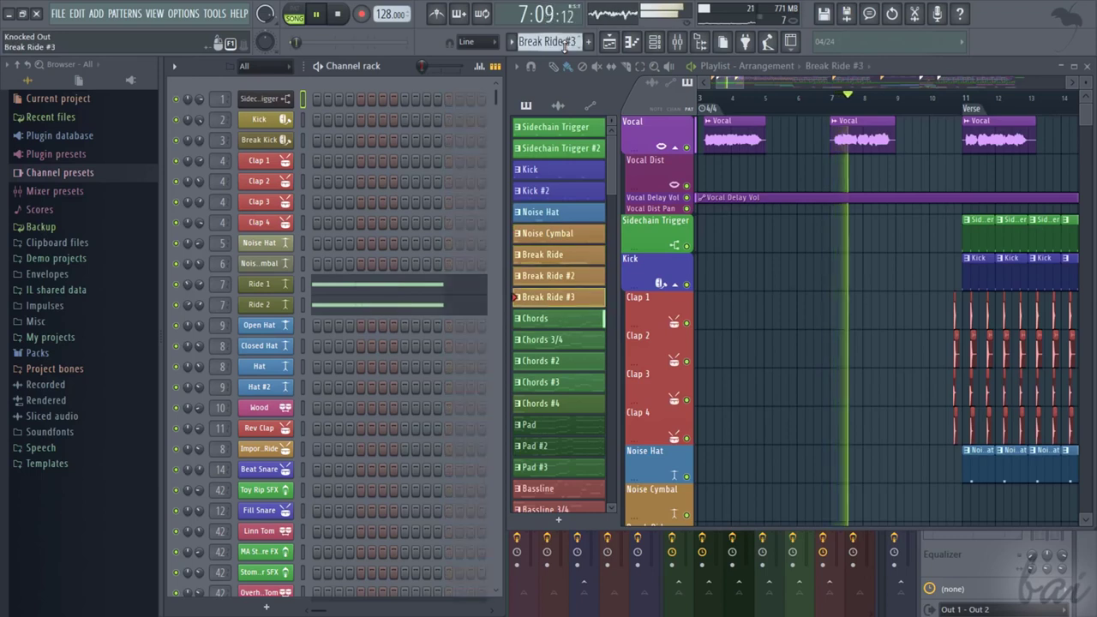
scroll(563, 46, "down", 3)
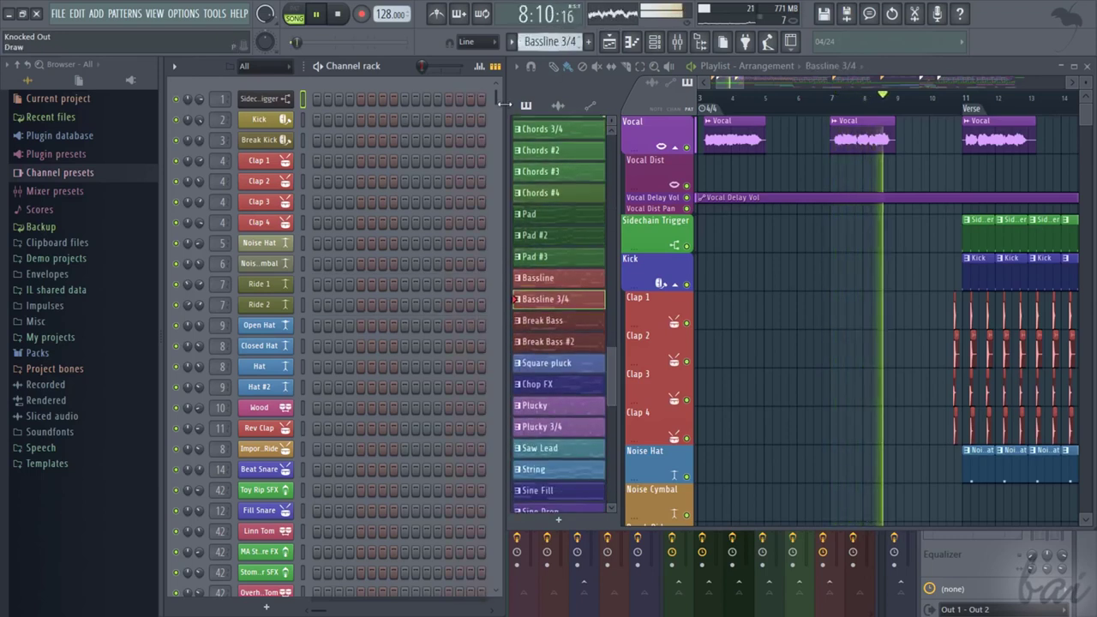
left_click_drag(493, 95, 502, 591)
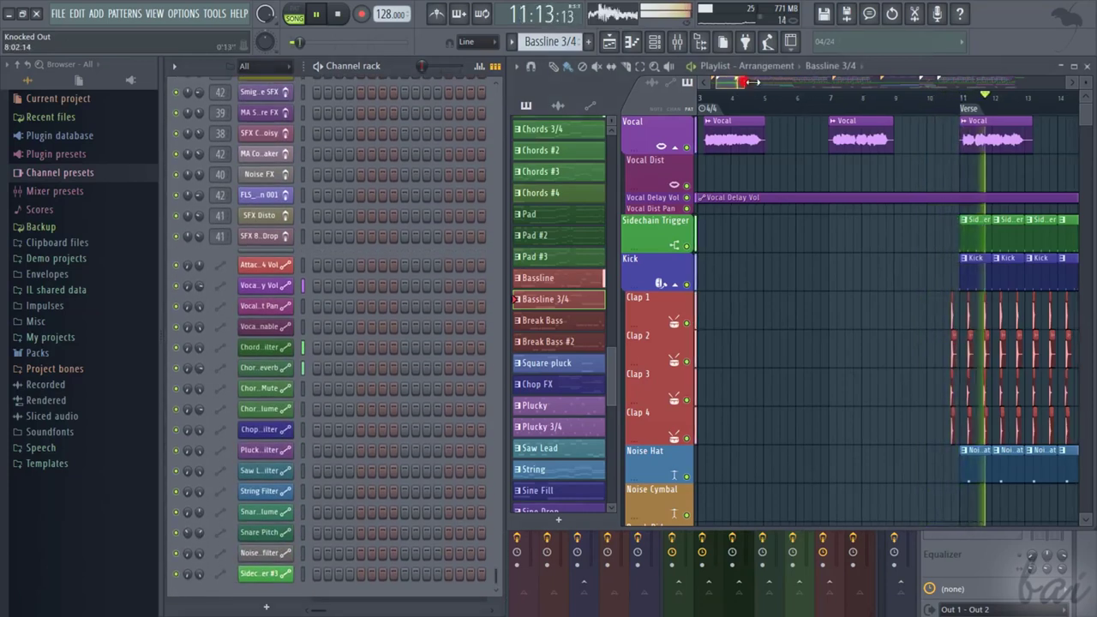
scroll(751, 85, "down", 6)
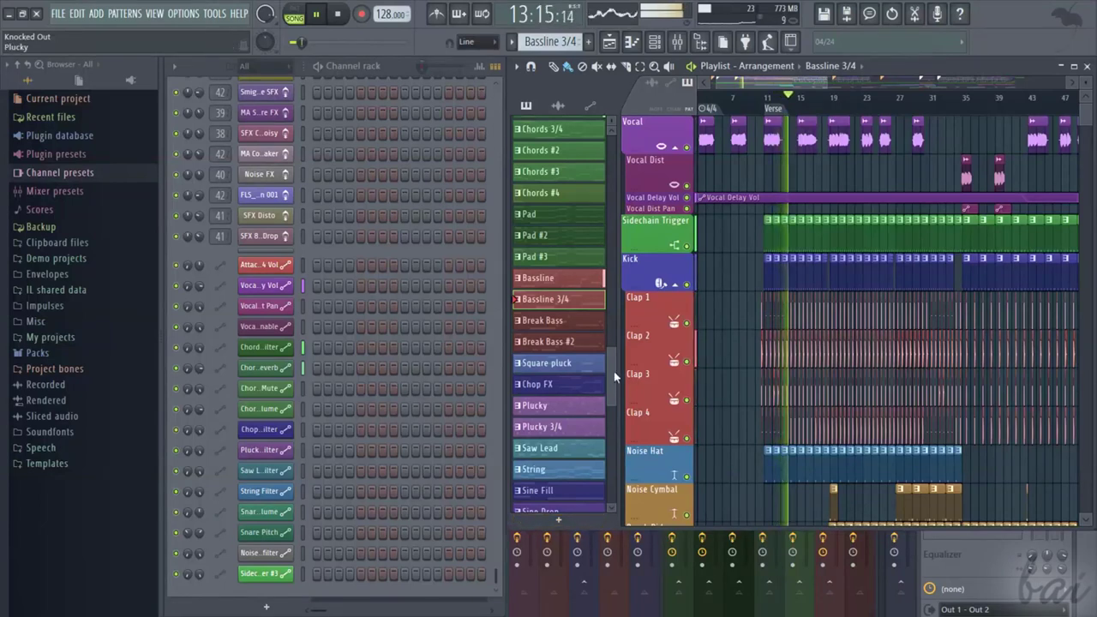
left_click_drag(613, 371, 610, 171)
left_click_drag(798, 85, 781, 68)
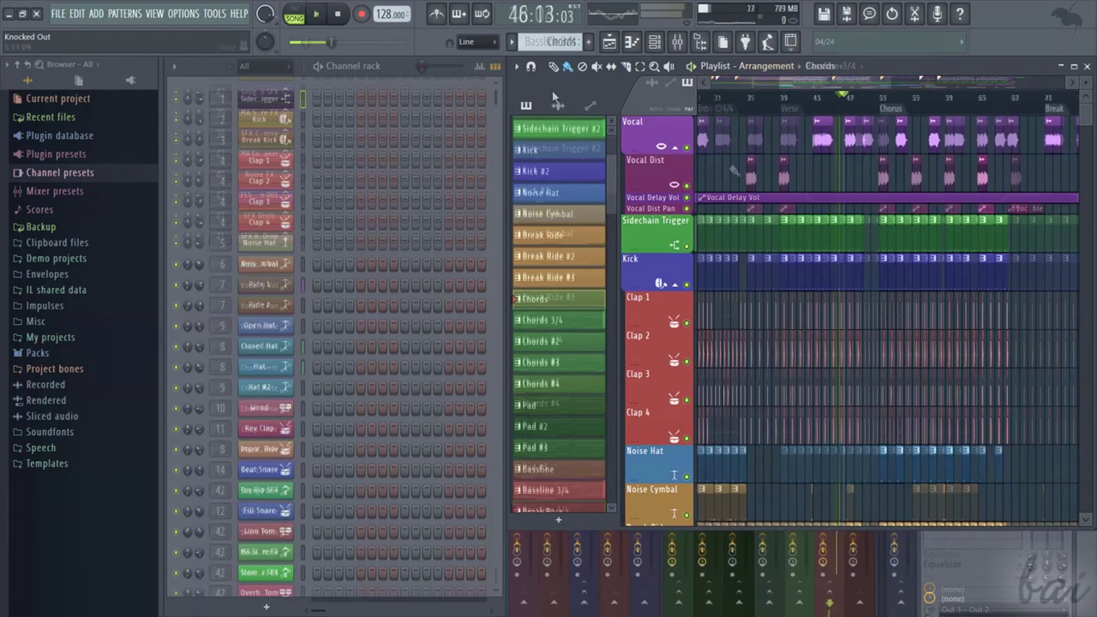
left_click(58, 14)
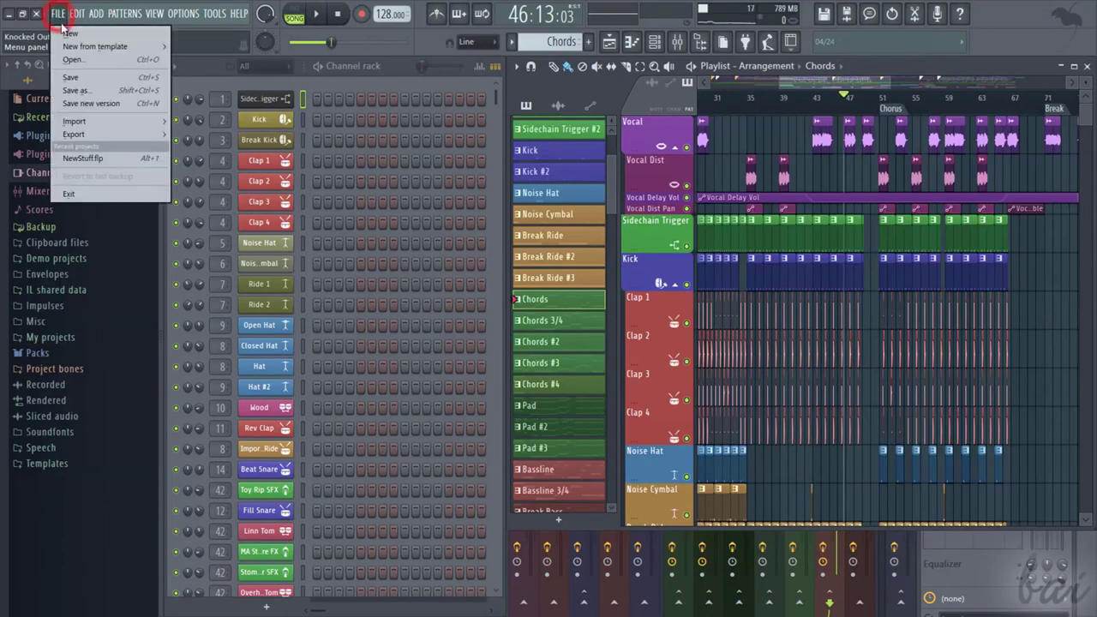
left_click(68, 35)
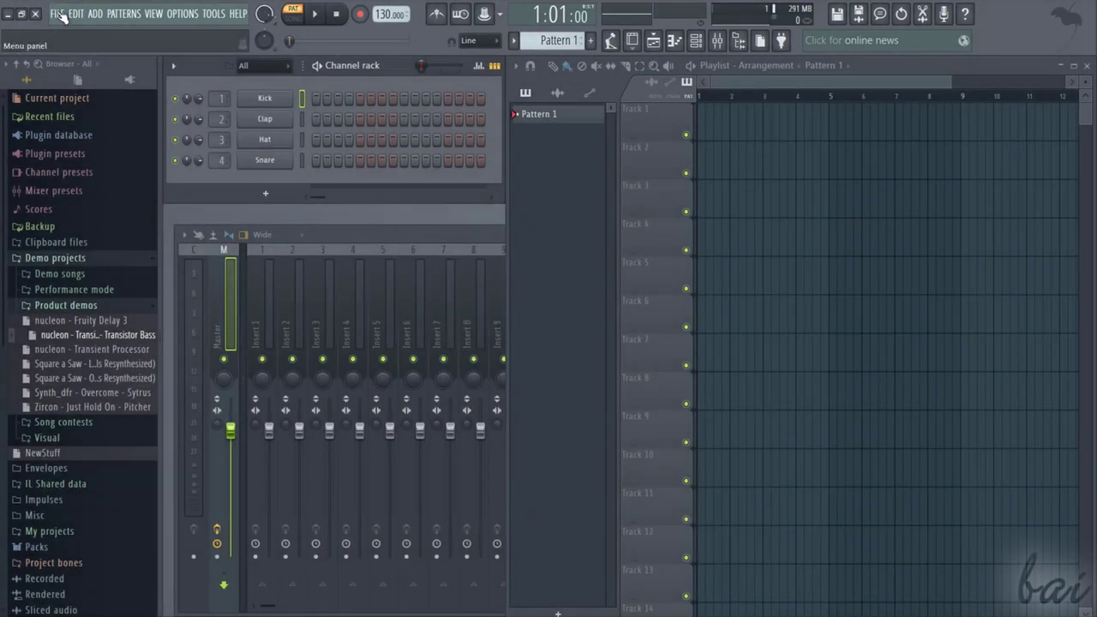
- Browse the Add menu, then the browser's current project, recent files and plugin database effects
left_click(57, 14)
mouse_move(101, 18)
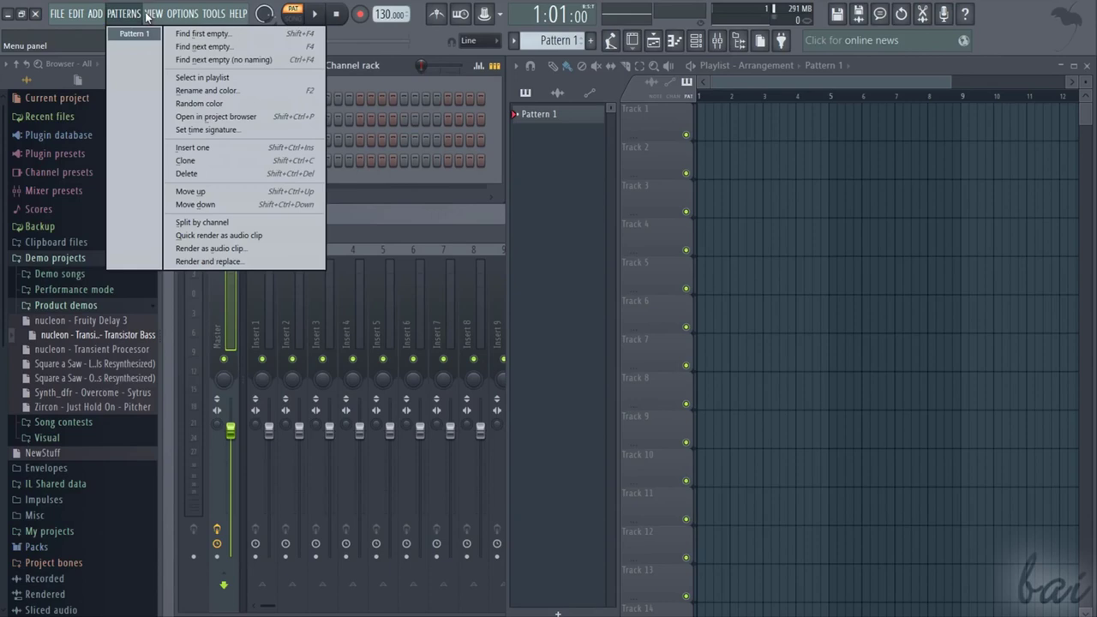
mouse_move(245, 15)
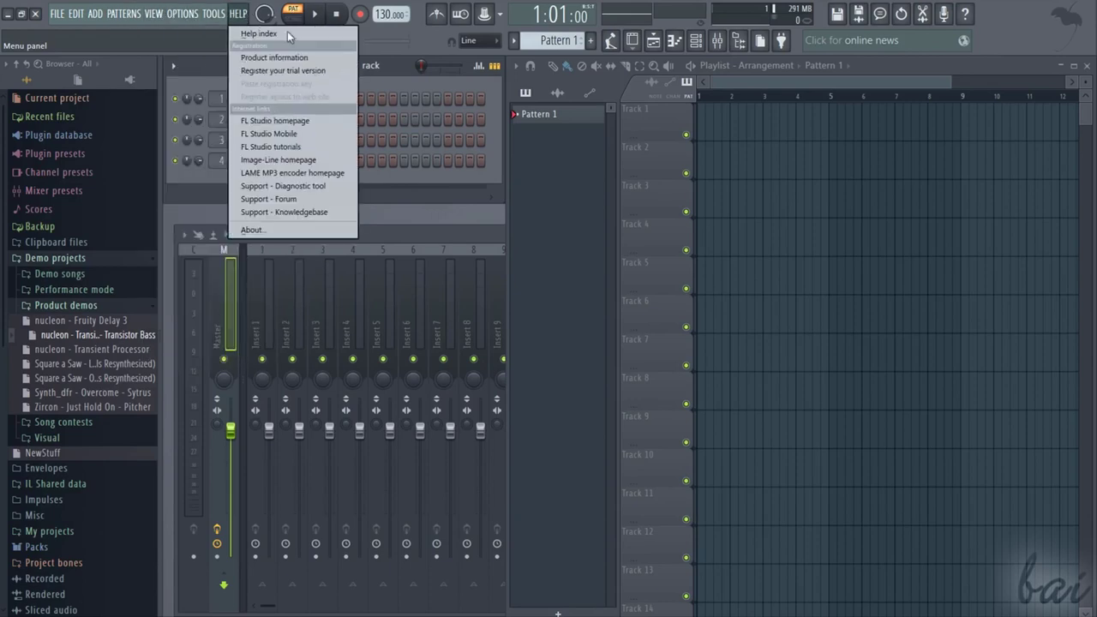
left_click(417, 29)
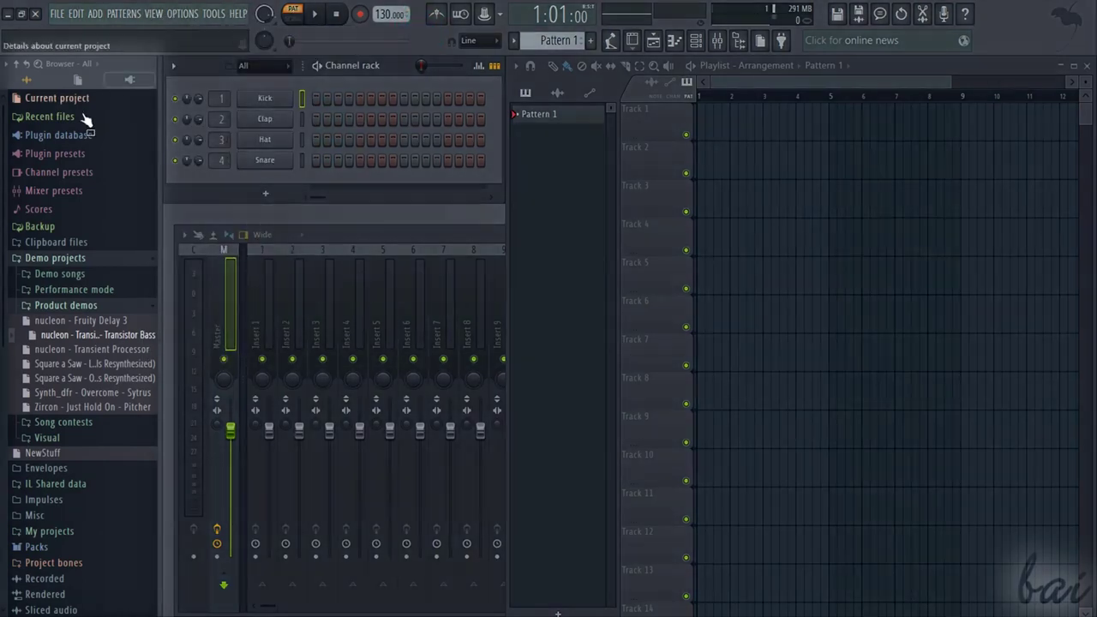
left_click(82, 101)
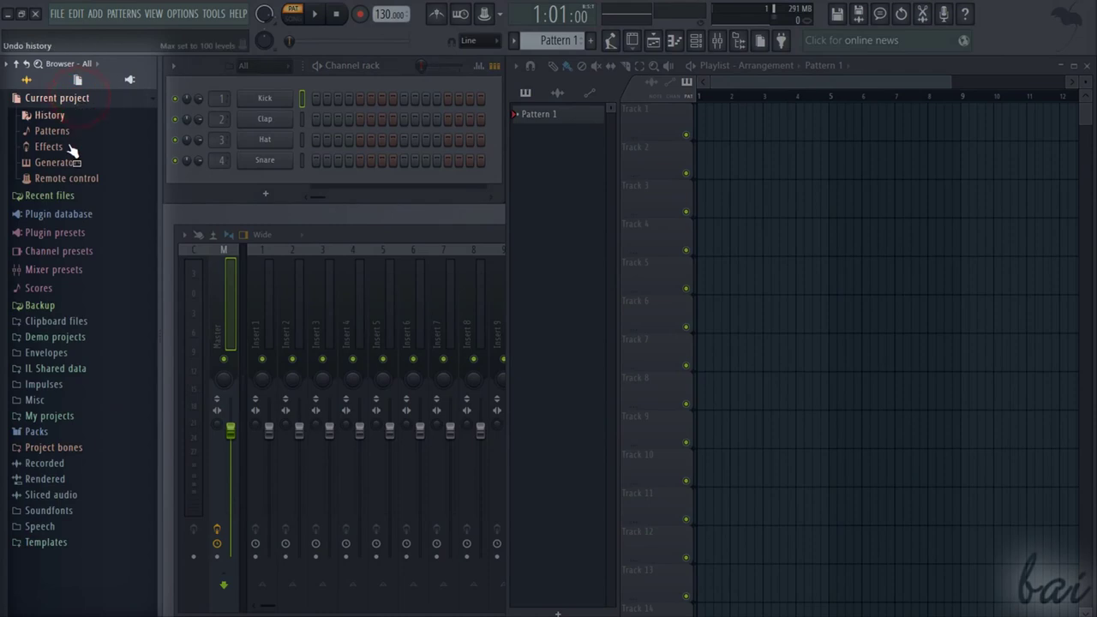
left_click(51, 195)
left_click(84, 334)
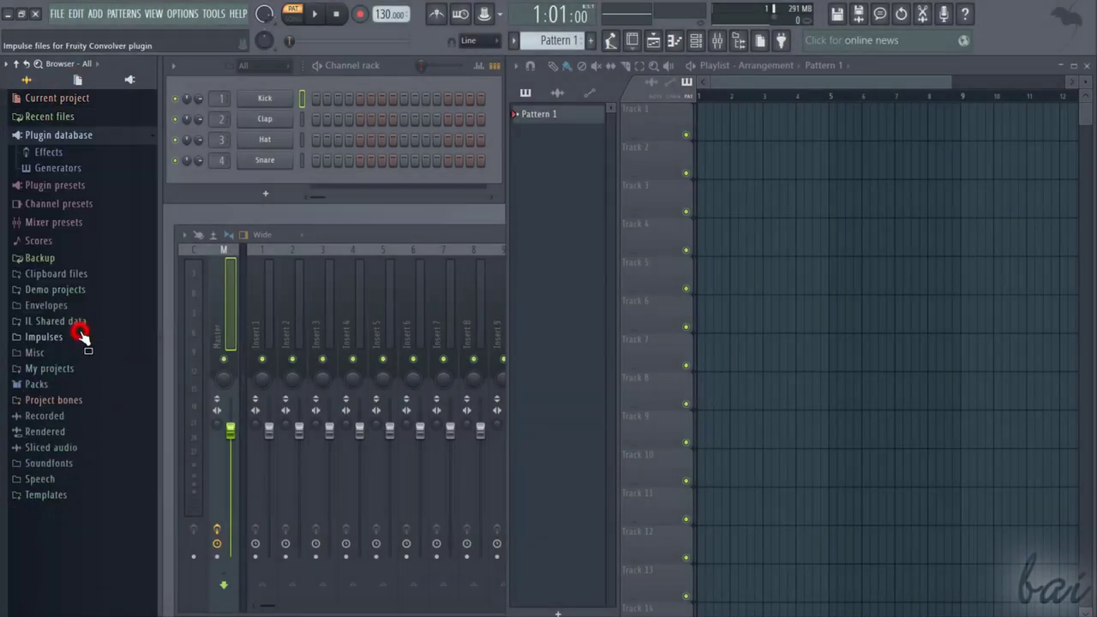
left_click(76, 153)
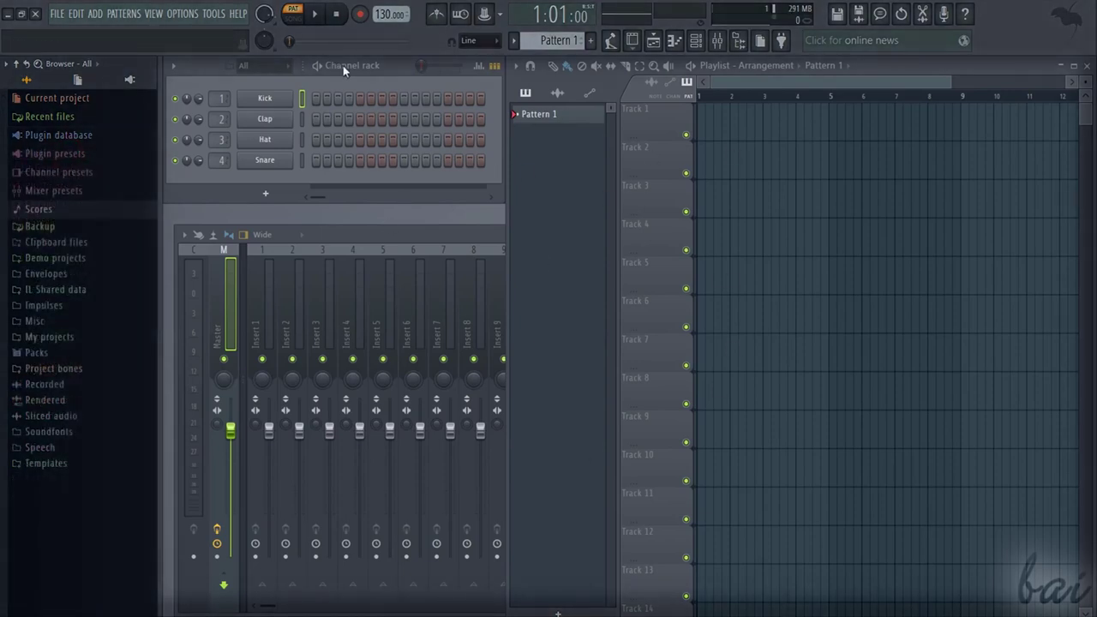
- Re-dock the Channel rack, settle the Mixer at the bottom, and enlarge the Playlist on the right
mouse_move(211, 65)
left_mouse_down()
mouse_move(580, 159)
mouse_move(205, 67)
left_mouse_up()
mouse_move(337, 235)
left_mouse_down()
mouse_move(480, 199)
mouse_move(332, 233)
left_mouse_up()
left_click_drag(800, 77, 890, 65)
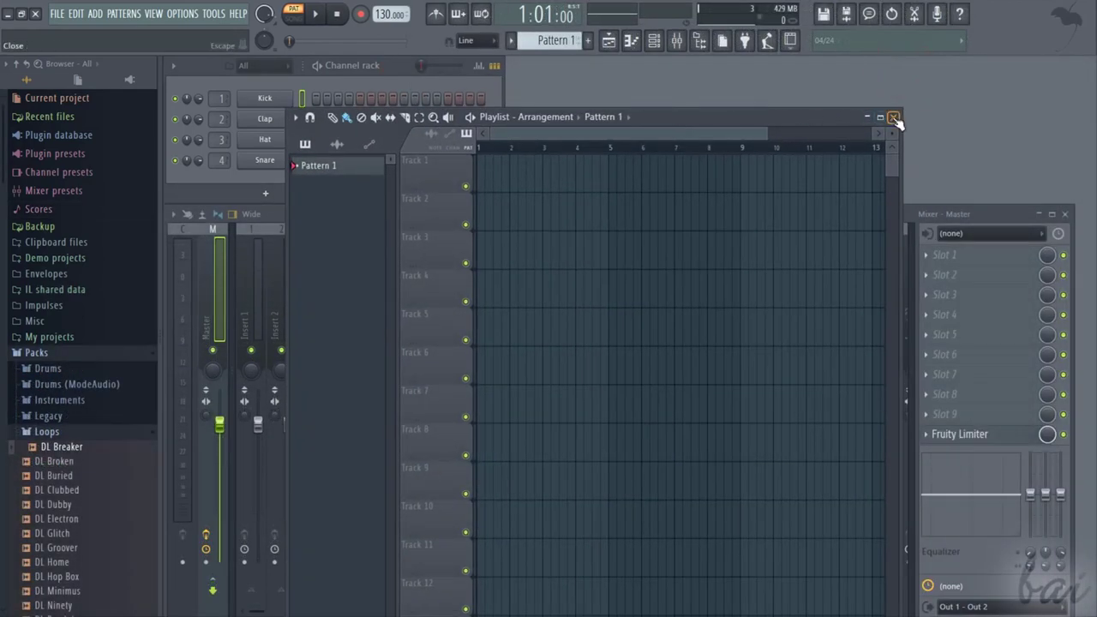
- Close the Playlist, reopen it with the View playlist button, and move it up and right
left_click(893, 117)
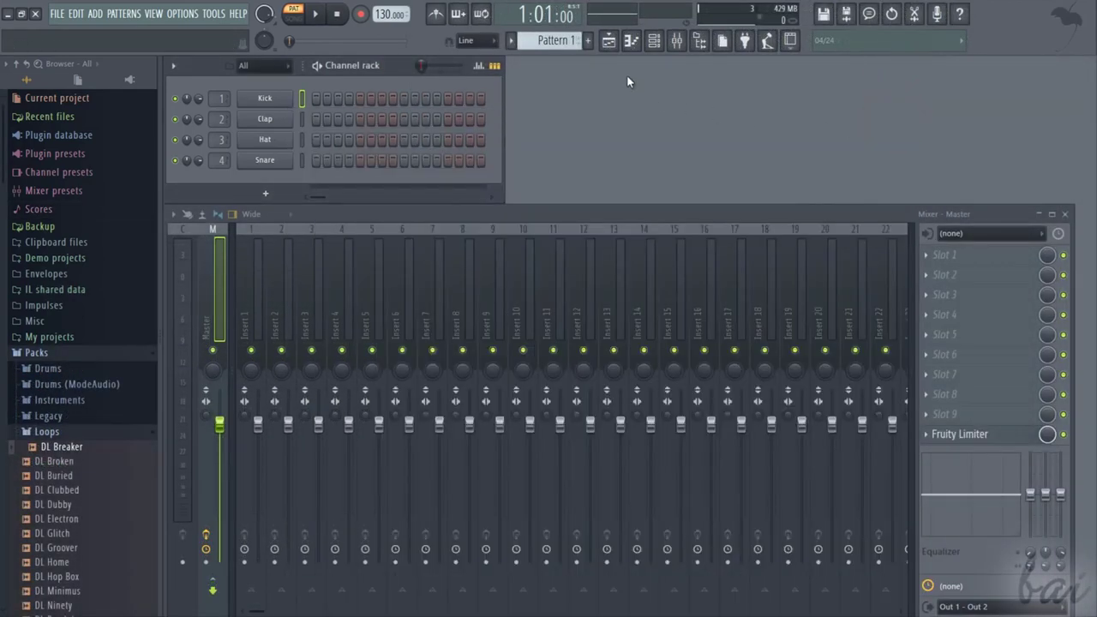
left_click(608, 42)
left_click(608, 43)
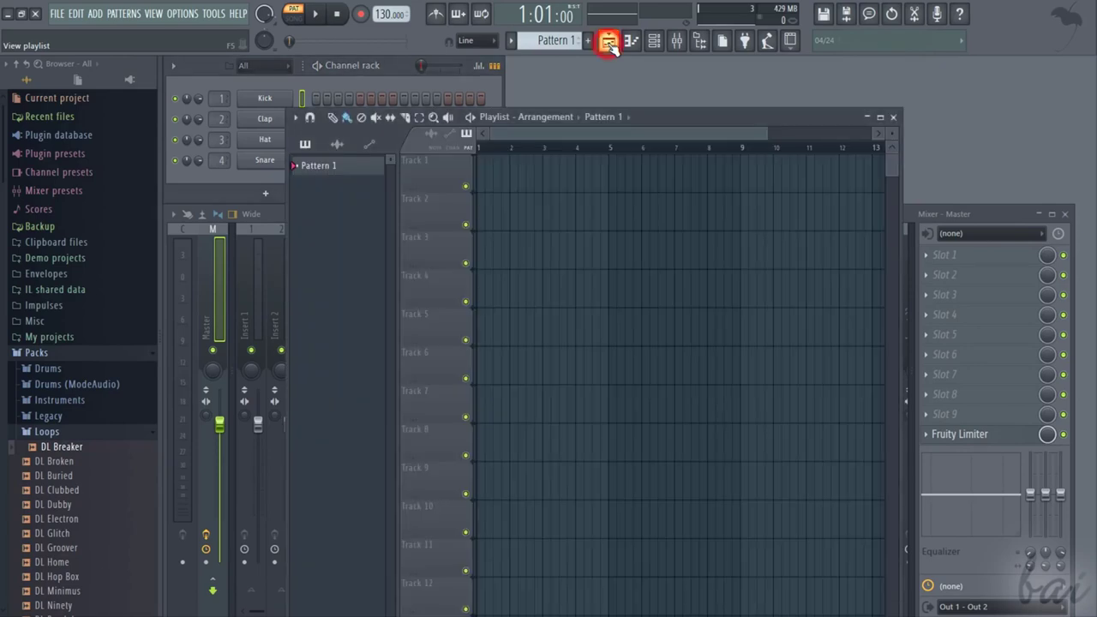
left_click_drag(643, 118, 736, 91)
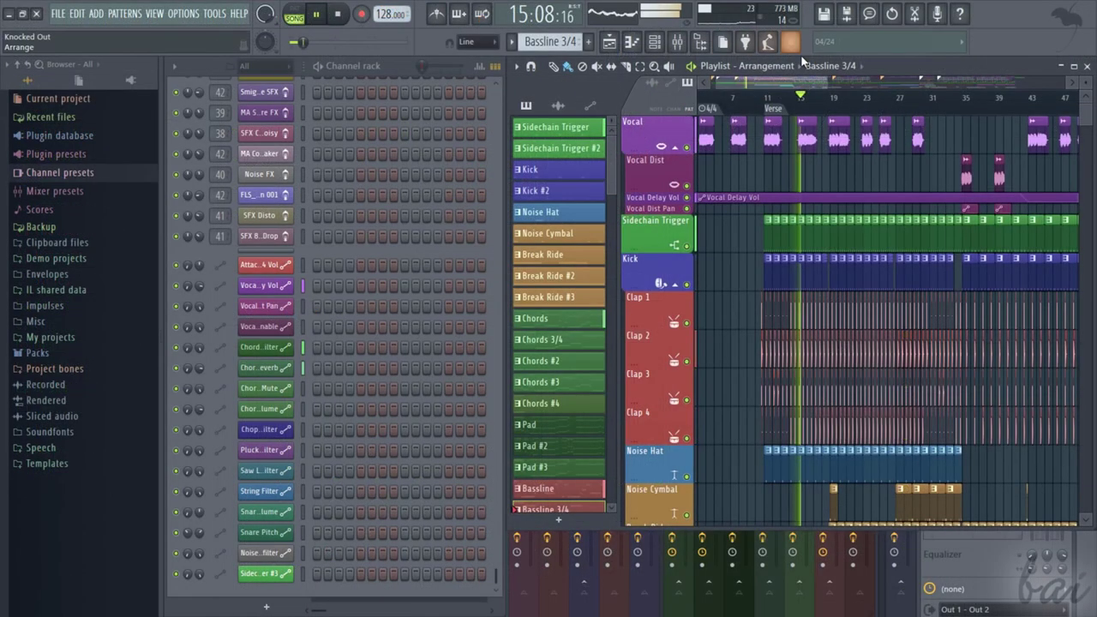
- Rearrange the windows and select the Noise Cymbal pattern in the pattern picker
mouse_move(795, 82)
left_mouse_down()
mouse_move(1006, 65)
mouse_move(883, 76)
mouse_move(781, 68)
left_mouse_up()
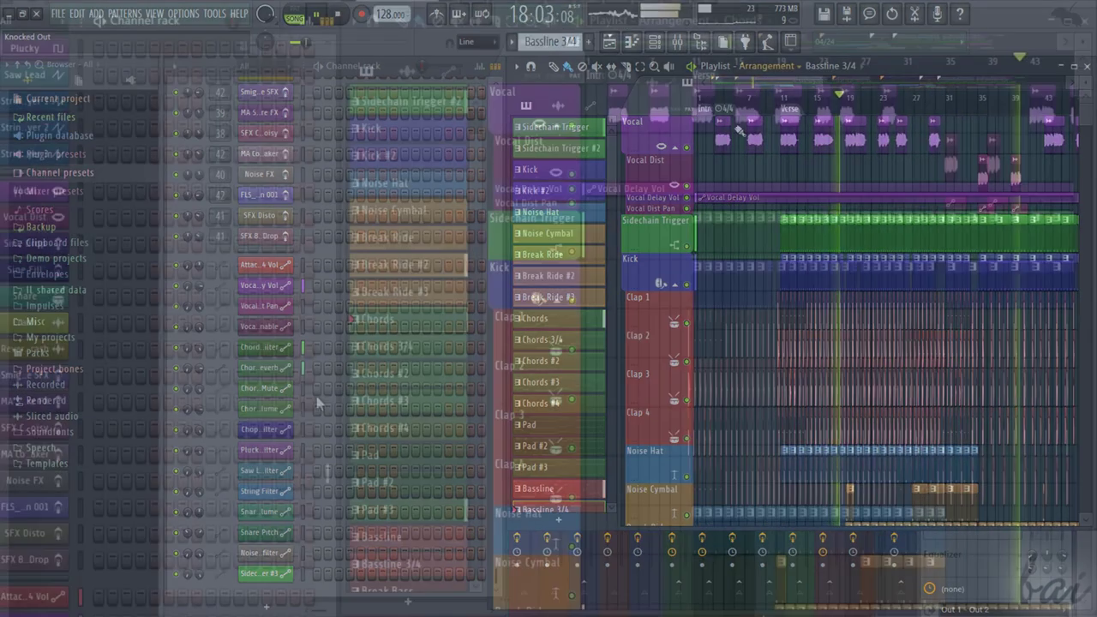
scroll(317, 144, "up", 5)
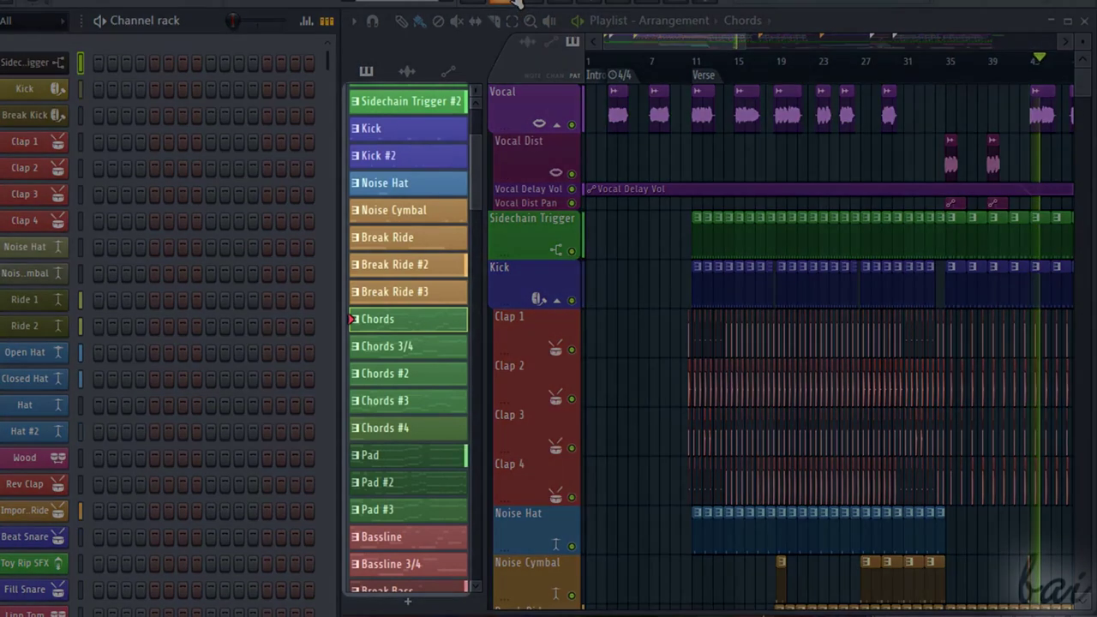
left_click_drag(710, 40, 797, 39)
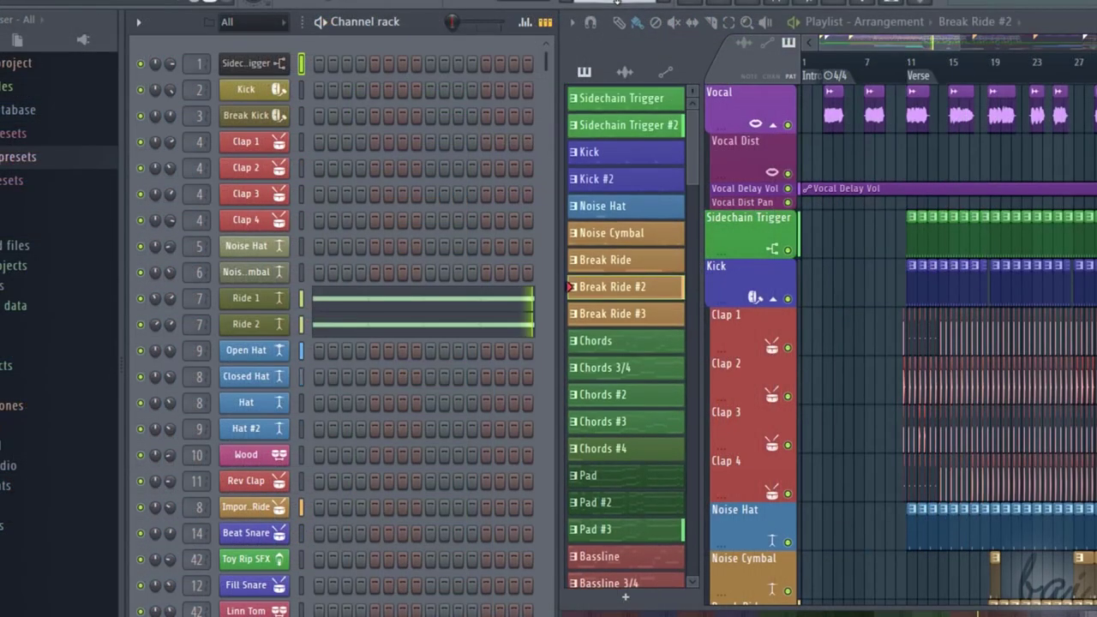
left_click(394, 210)
scroll(615, 2, "up", 5)
scroll(615, 2, "down", 6)
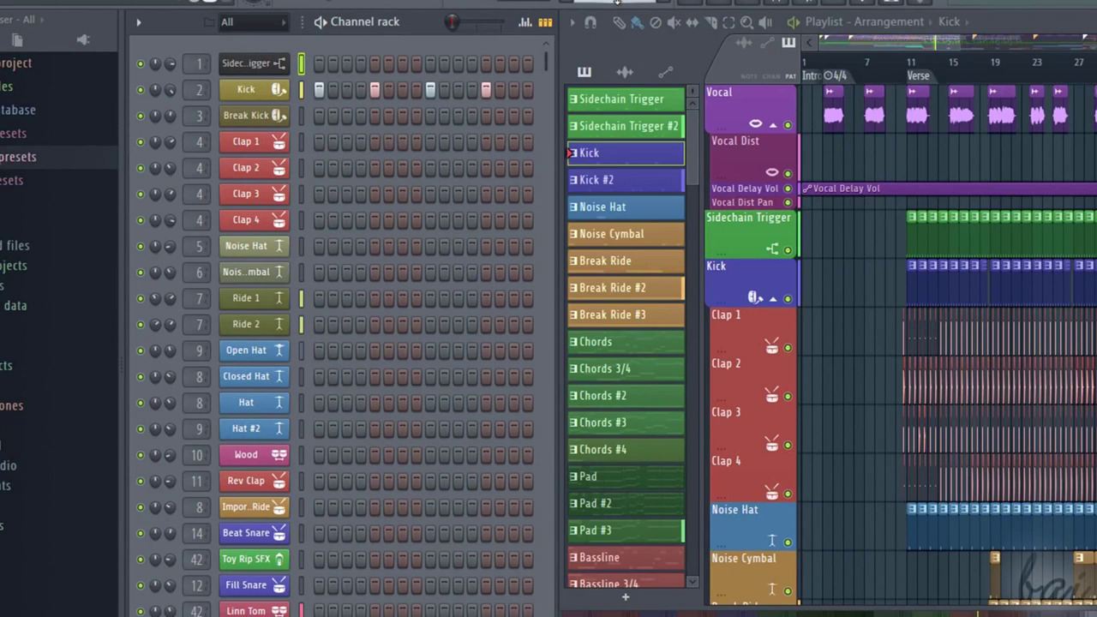
scroll(615, 2, "down", 3)
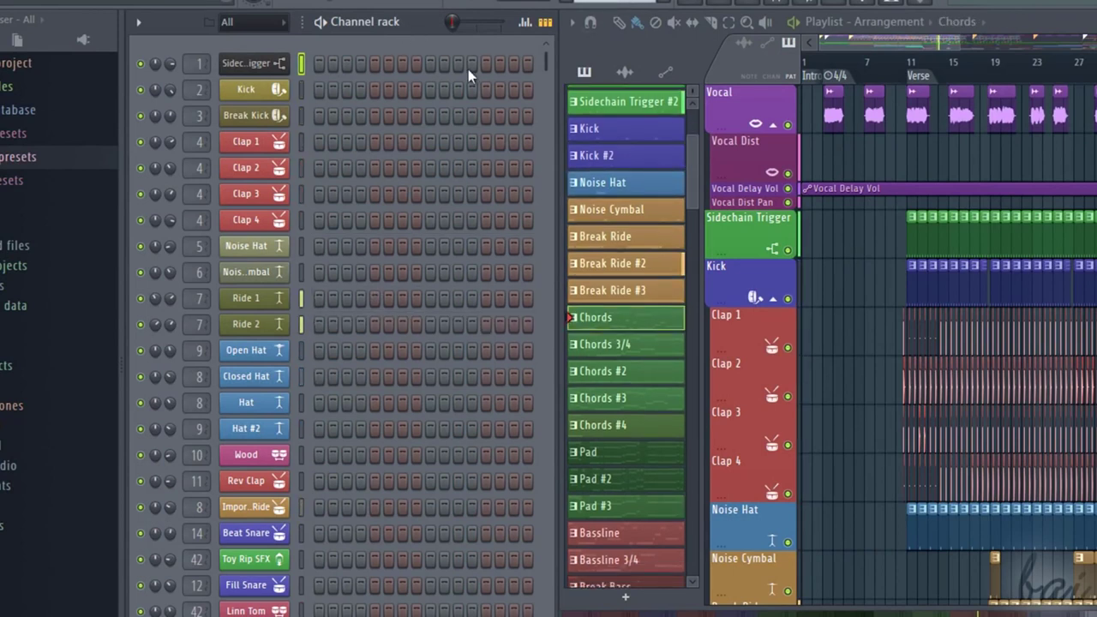
left_click_drag(543, 64, 544, 25)
scroll(616, 2, "up", 9)
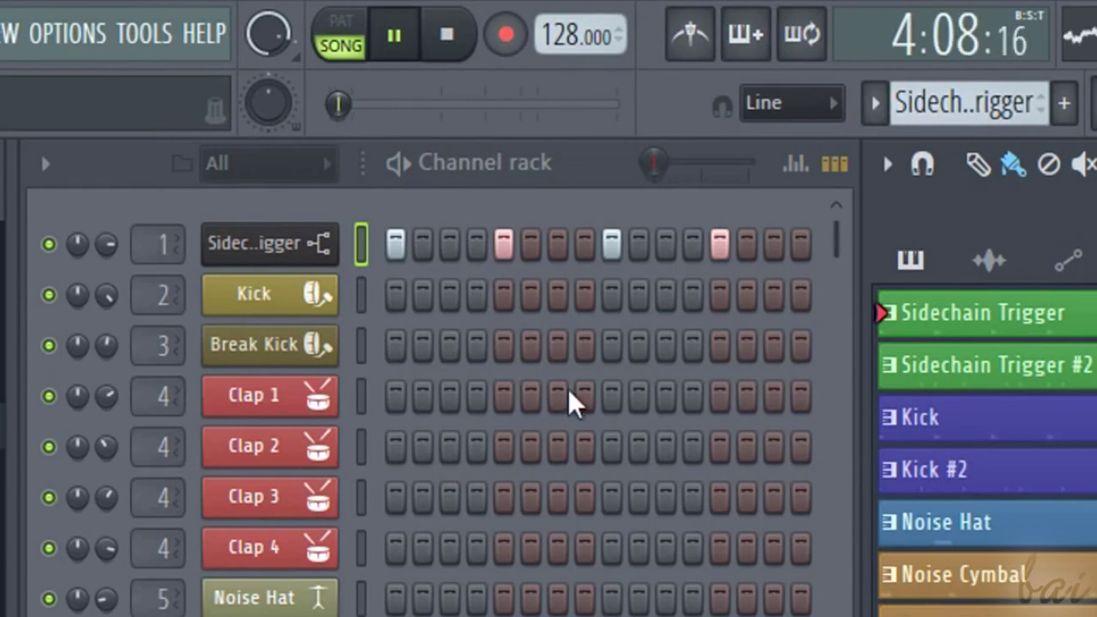
left_click(591, 163)
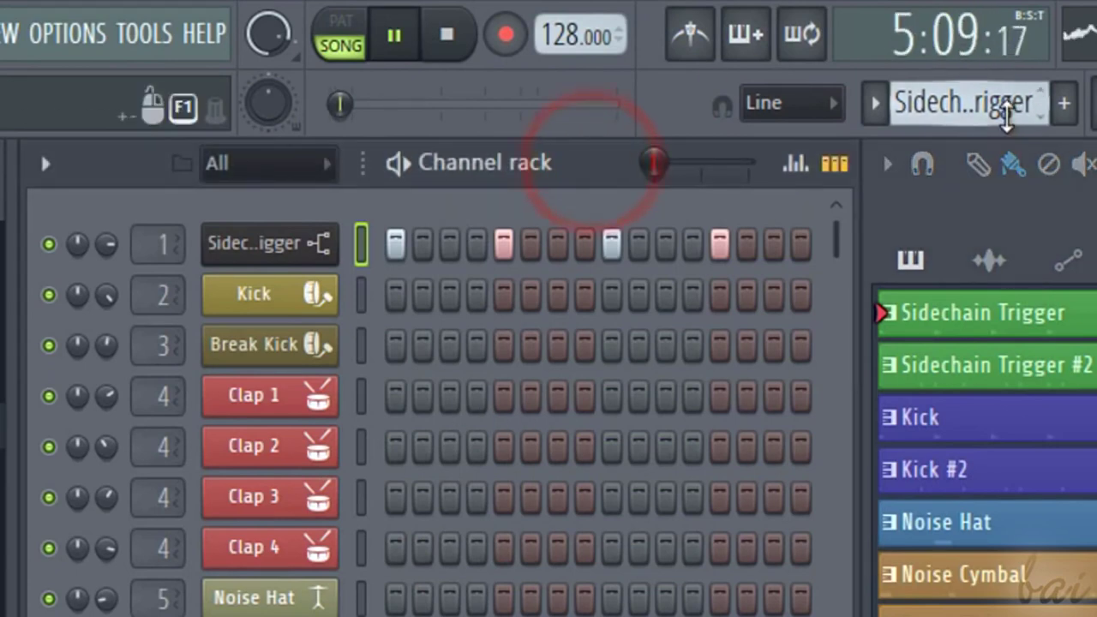
- Turn on a Hat step and a Clap step, then play the beat
left_click(495, 277)
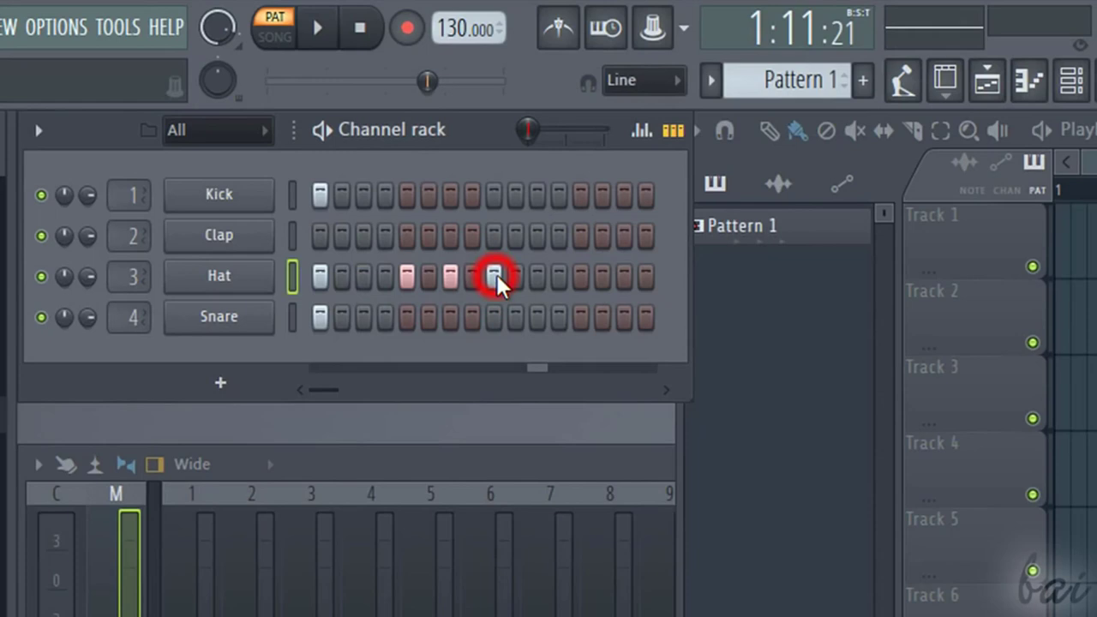
left_click(580, 235)
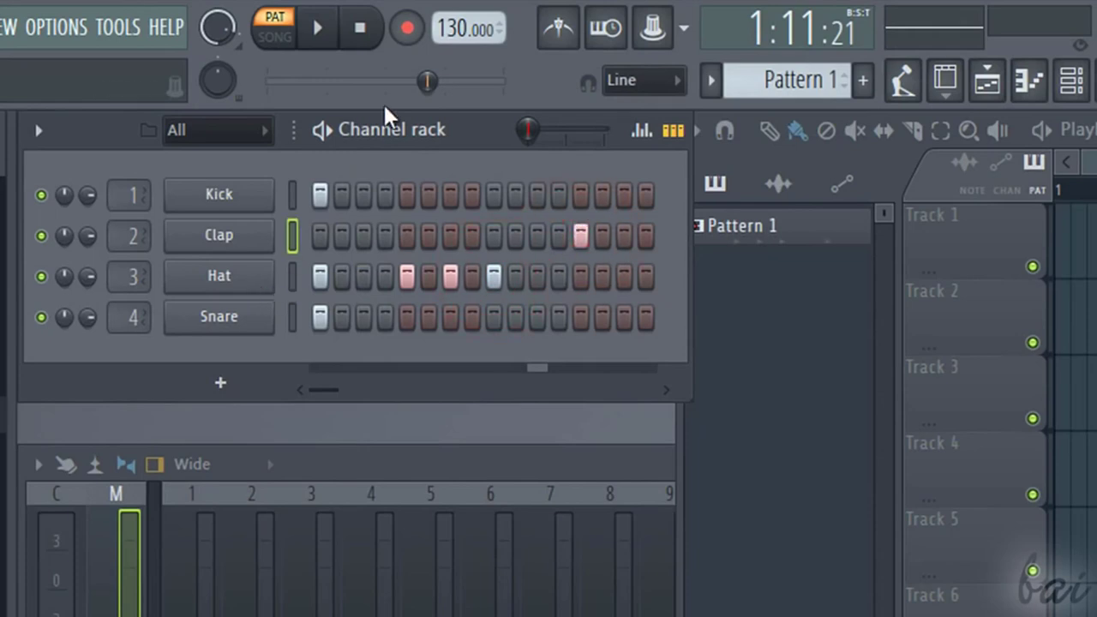
key("space")
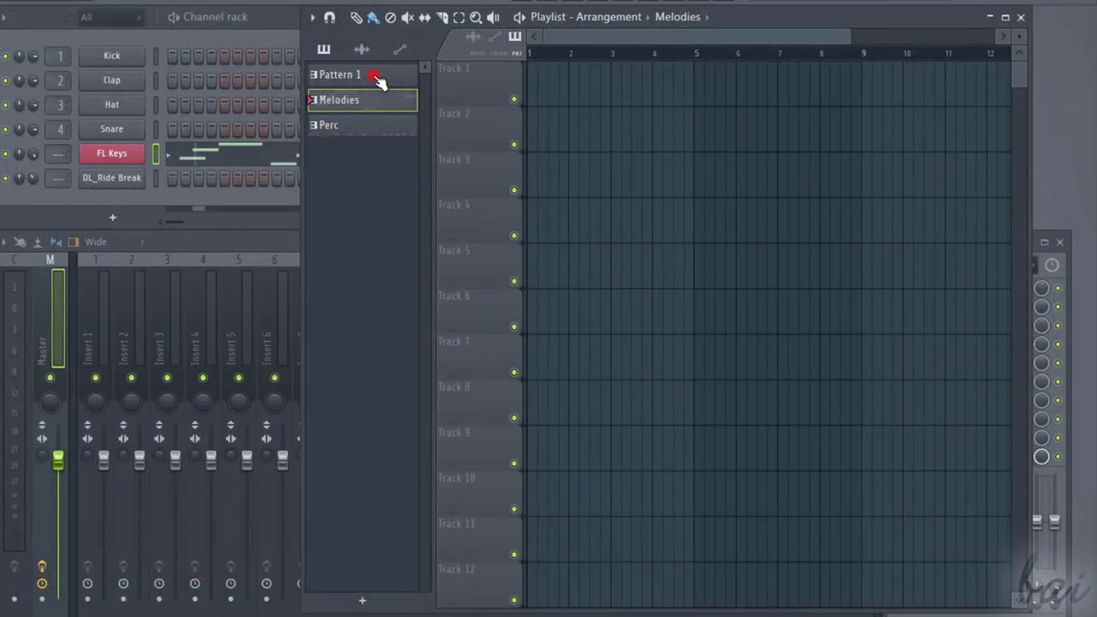
- Place Pattern 1 on Track 2 and a Melodies clip on Track 3, nudged toward bar 2
left_click(375, 78)
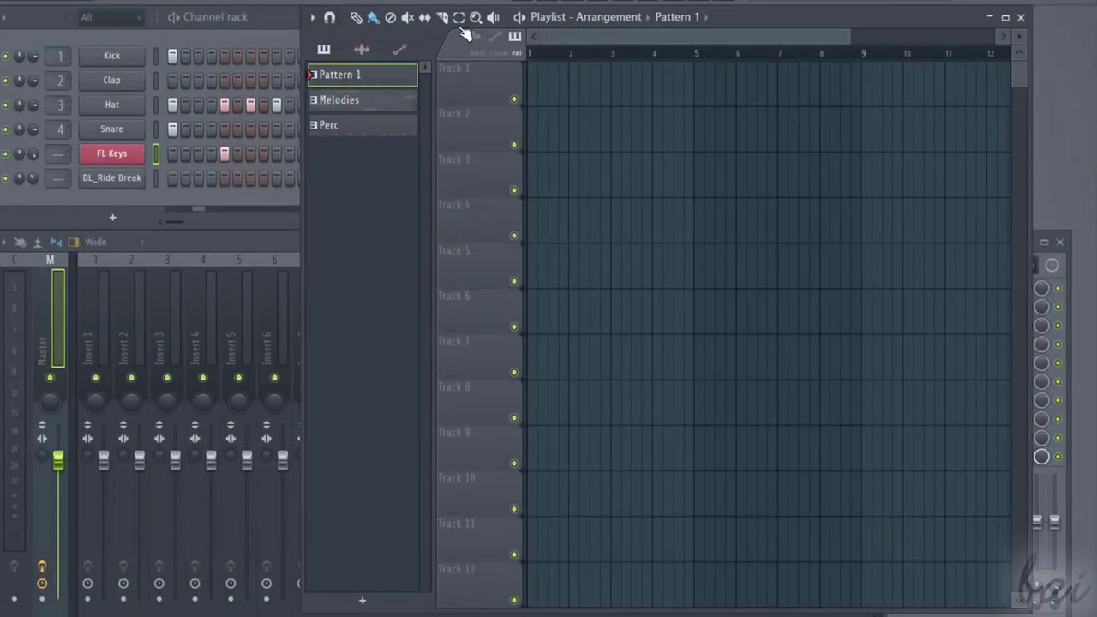
left_click(554, 137)
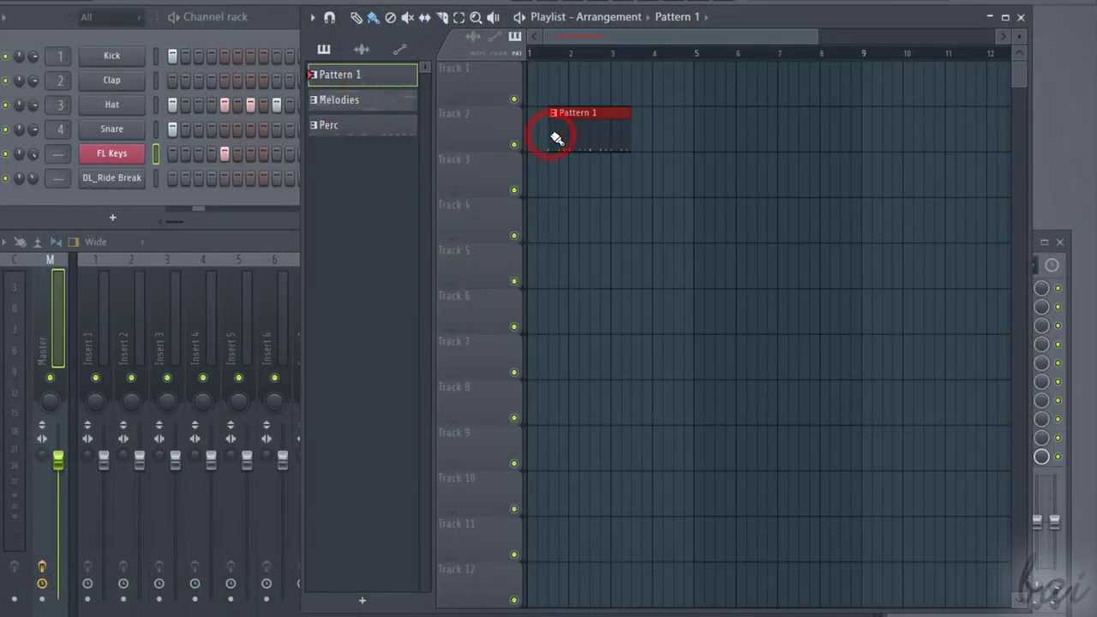
key("KP_Add")
left_click(607, 186)
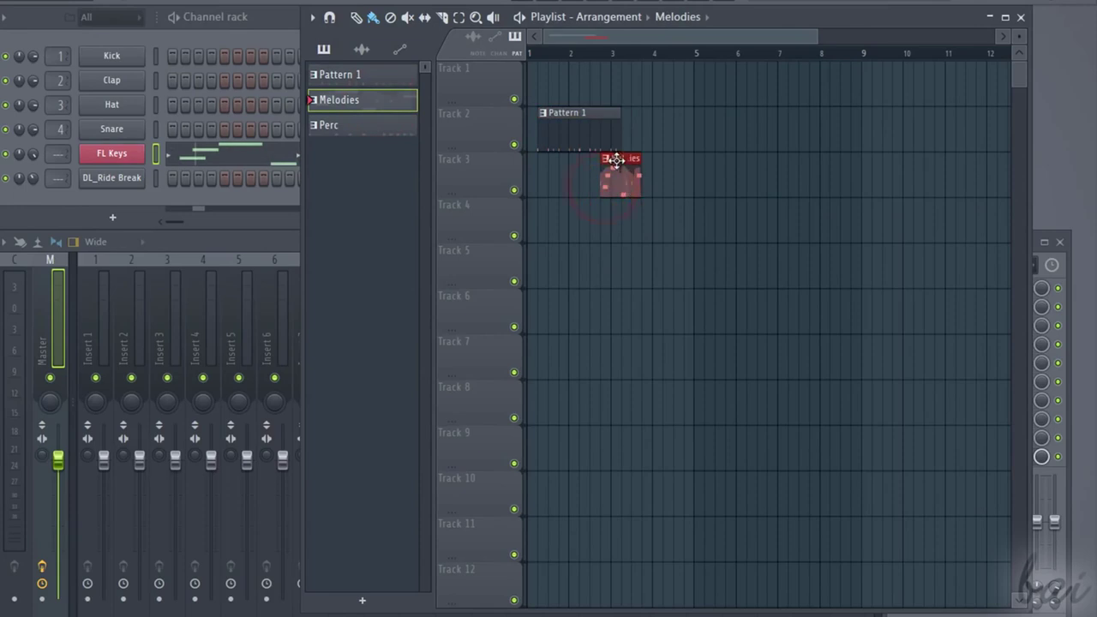
left_click_drag(602, 158, 580, 162)
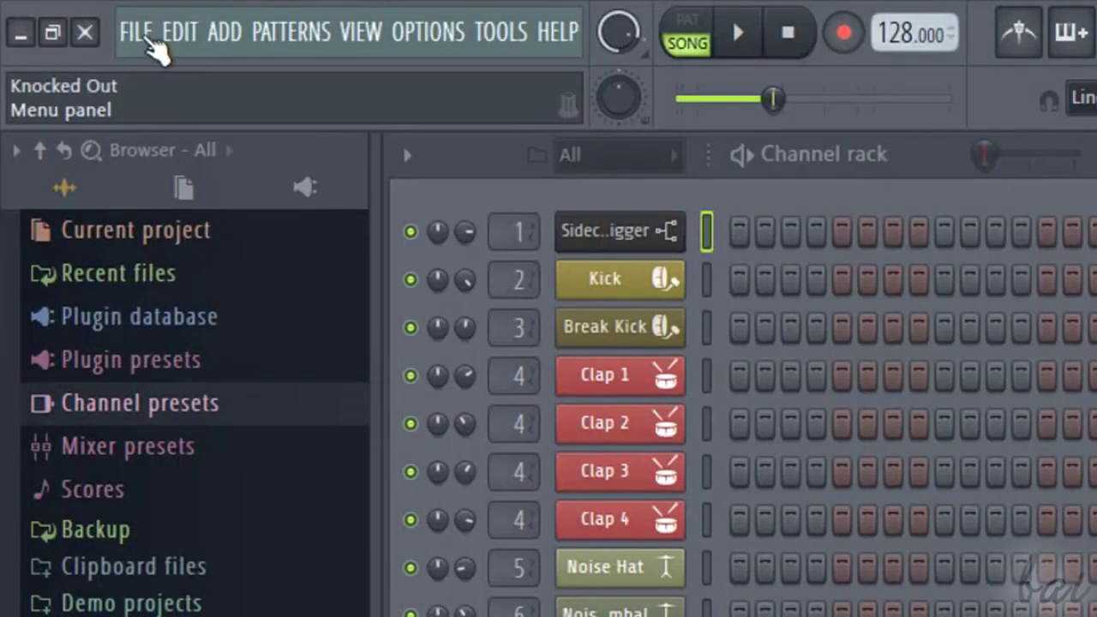
- Start a new empty project from File > New and focus the Channel rack
left_click(137, 34)
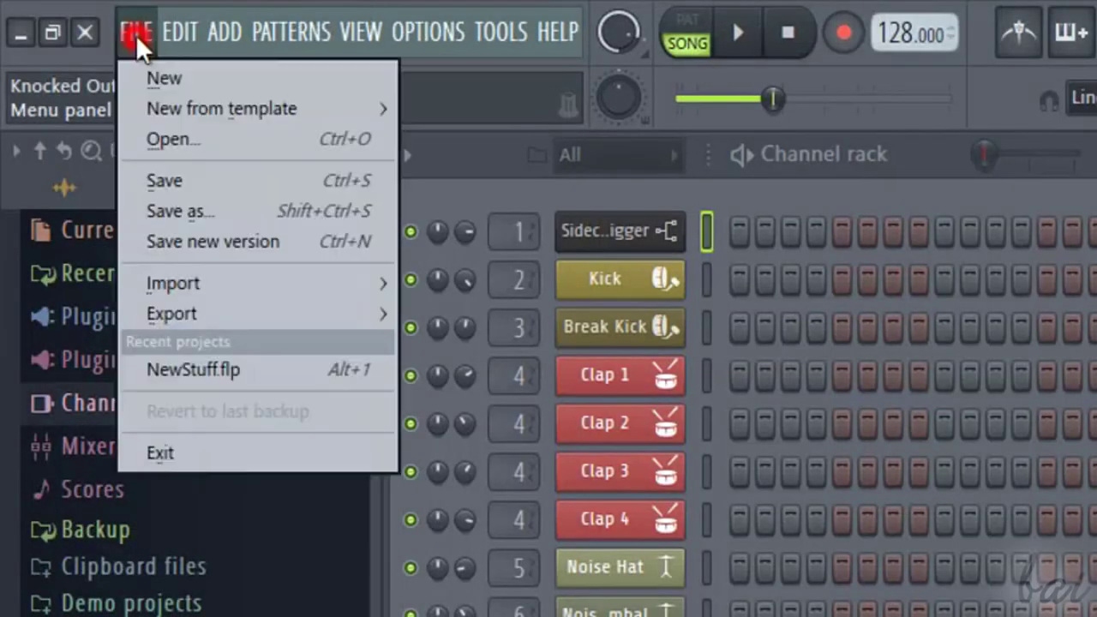
left_click(157, 75)
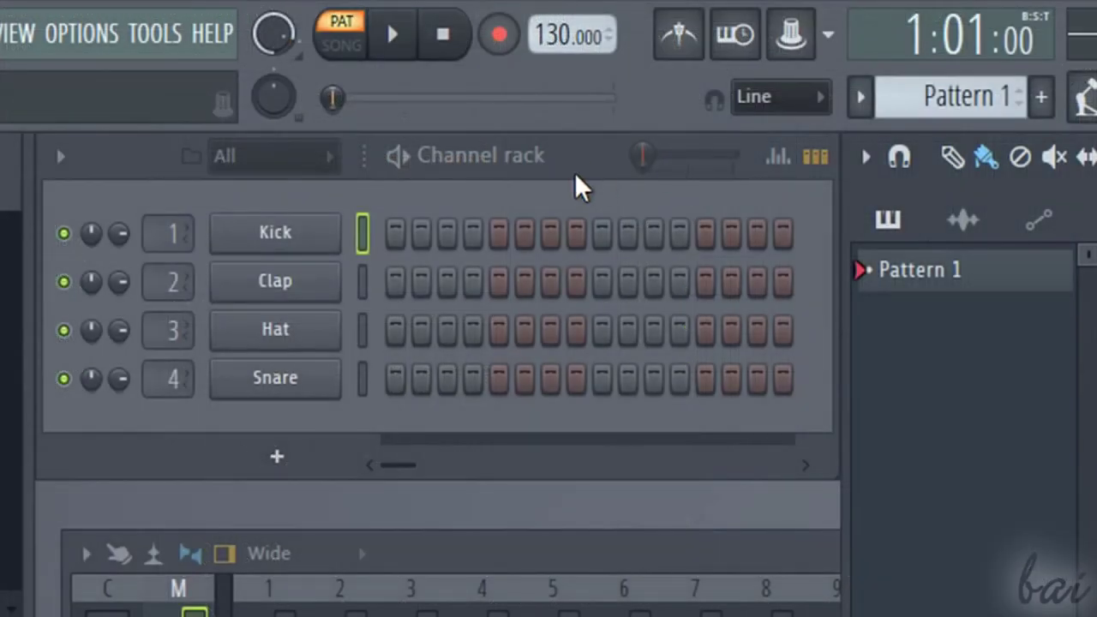
left_click(397, 67)
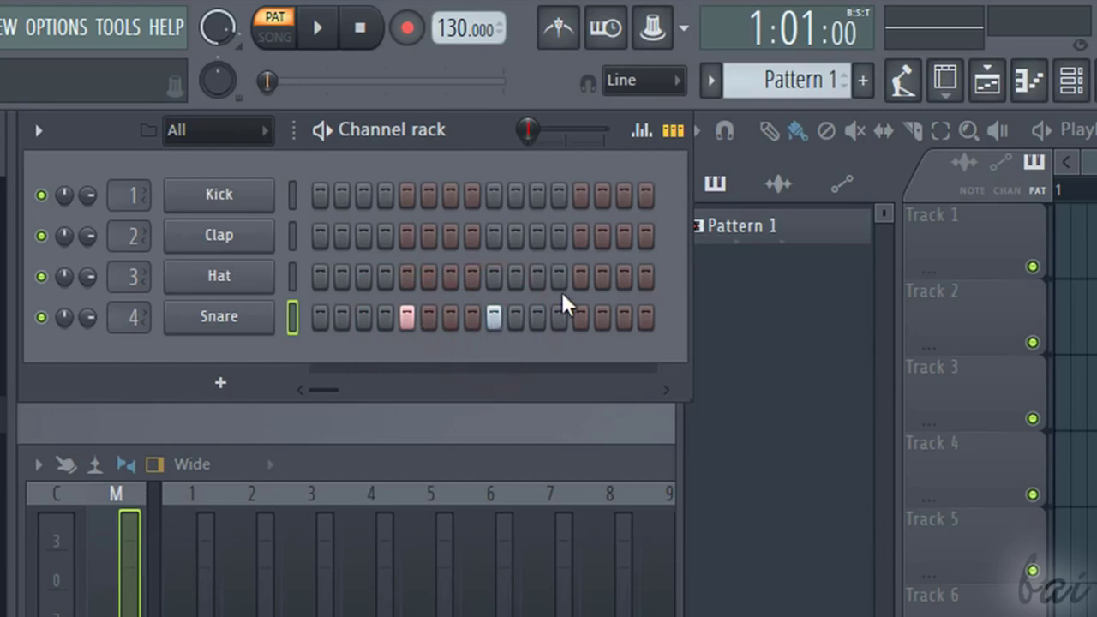
- Switch off three Snare steps and audition the beat, pausing and resuming playback
left_click(429, 320)
left_click(386, 321)
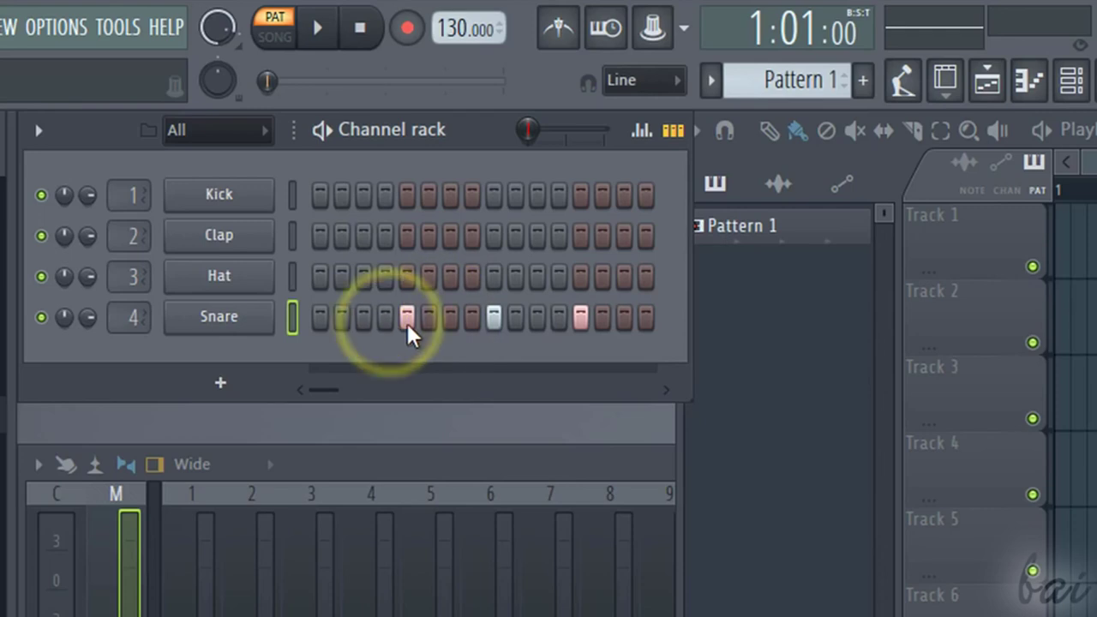
left_click(408, 322)
left_click(317, 30)
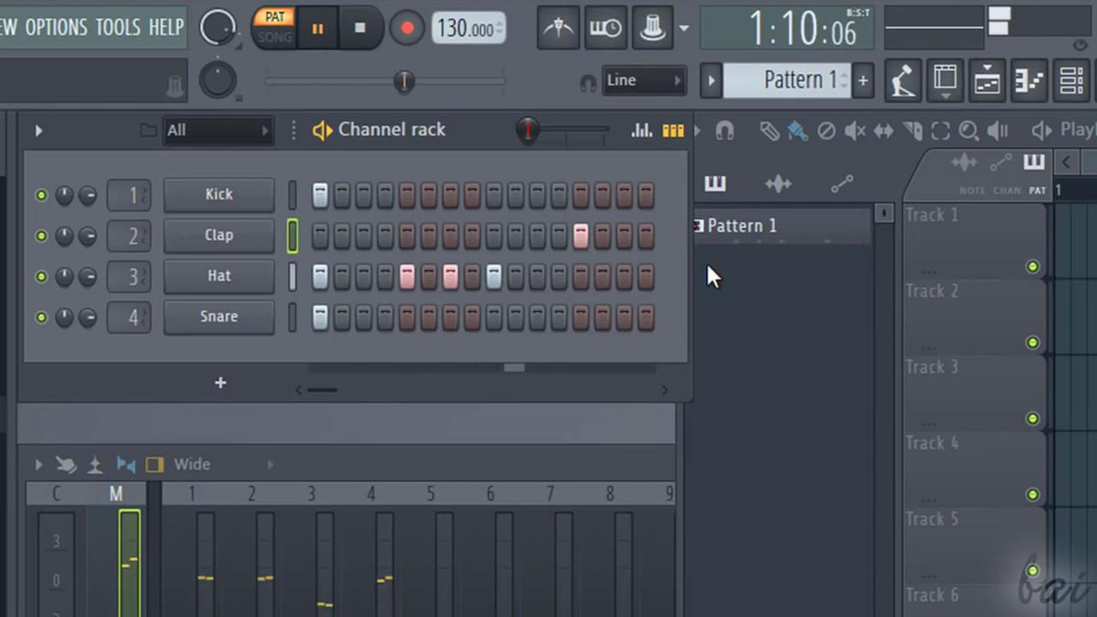
key("space")
key("space")
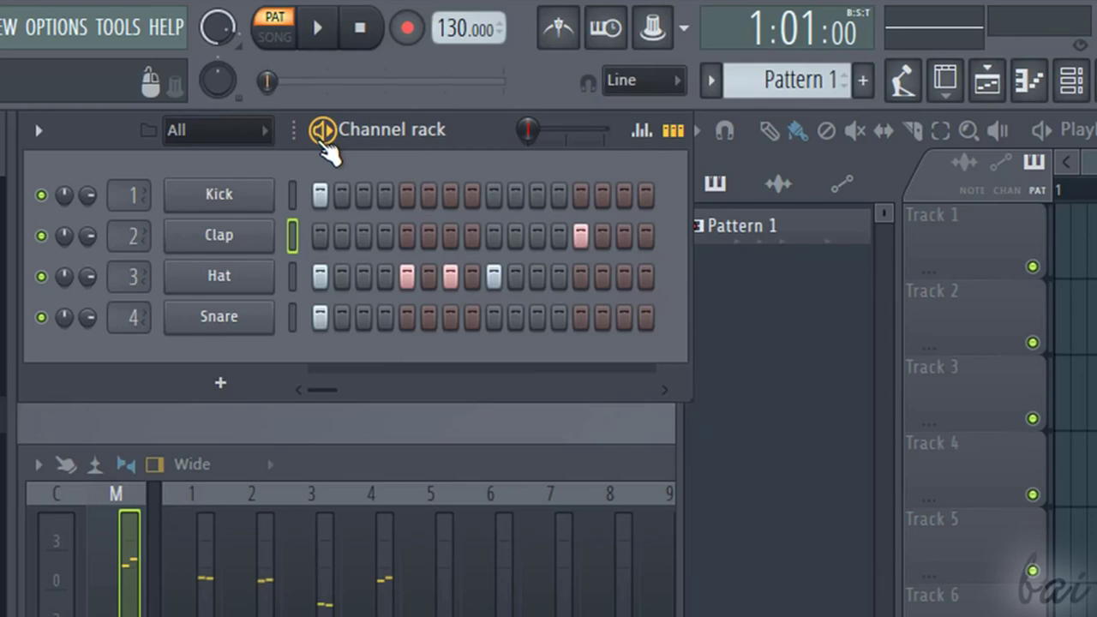
left_click(323, 140)
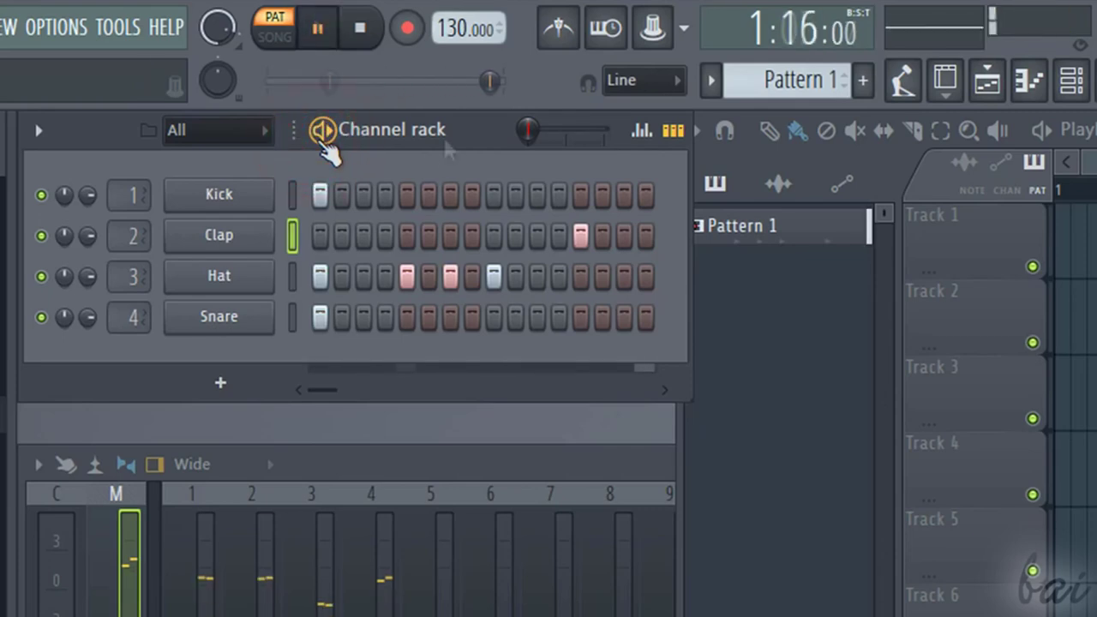
left_click(317, 28)
left_click(324, 34)
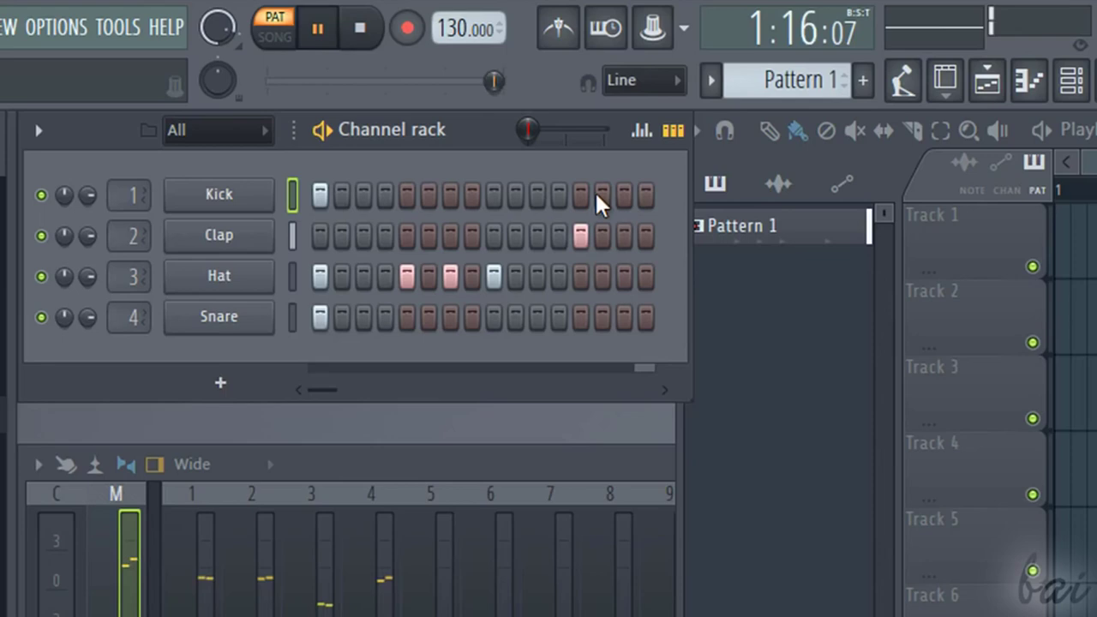
- Add Kick hits on steps 15 and 9, then restart playback
left_click(624, 195)
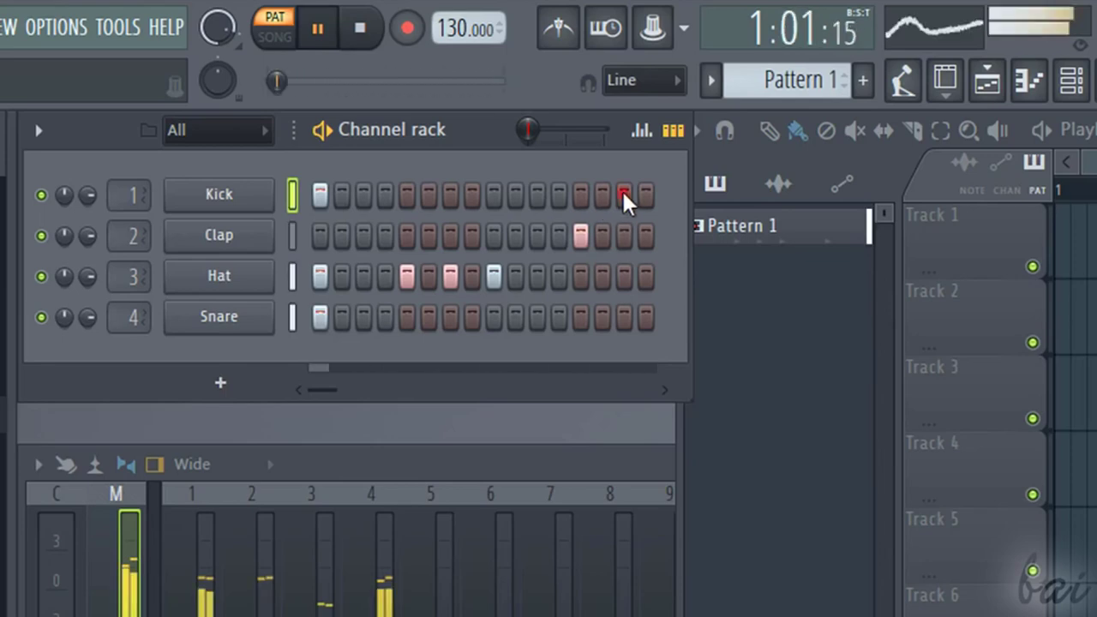
left_click(496, 195)
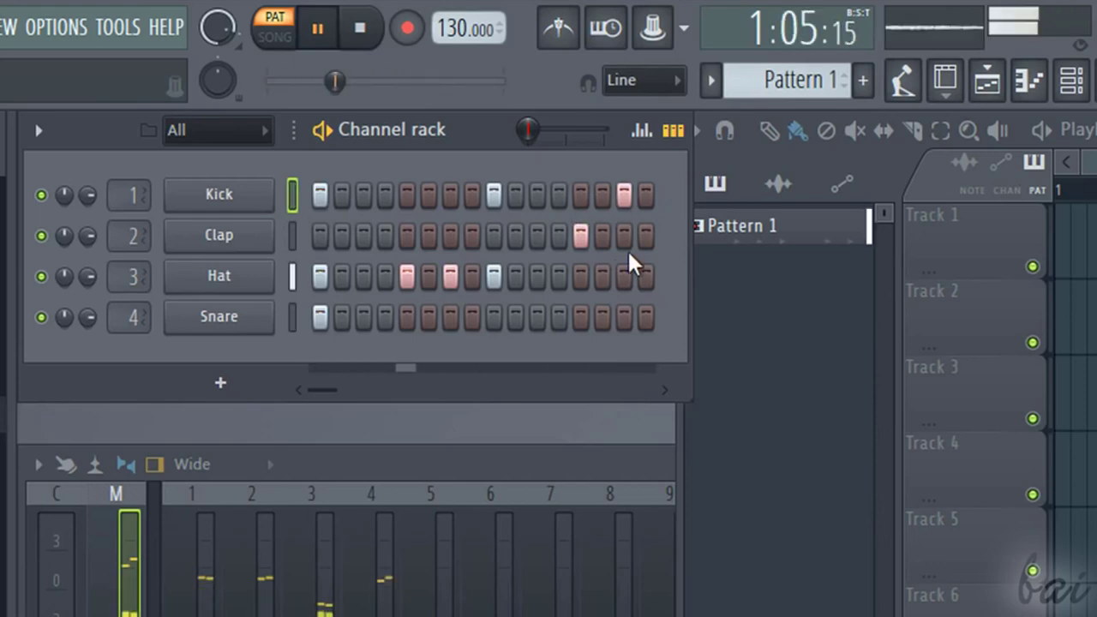
key("space")
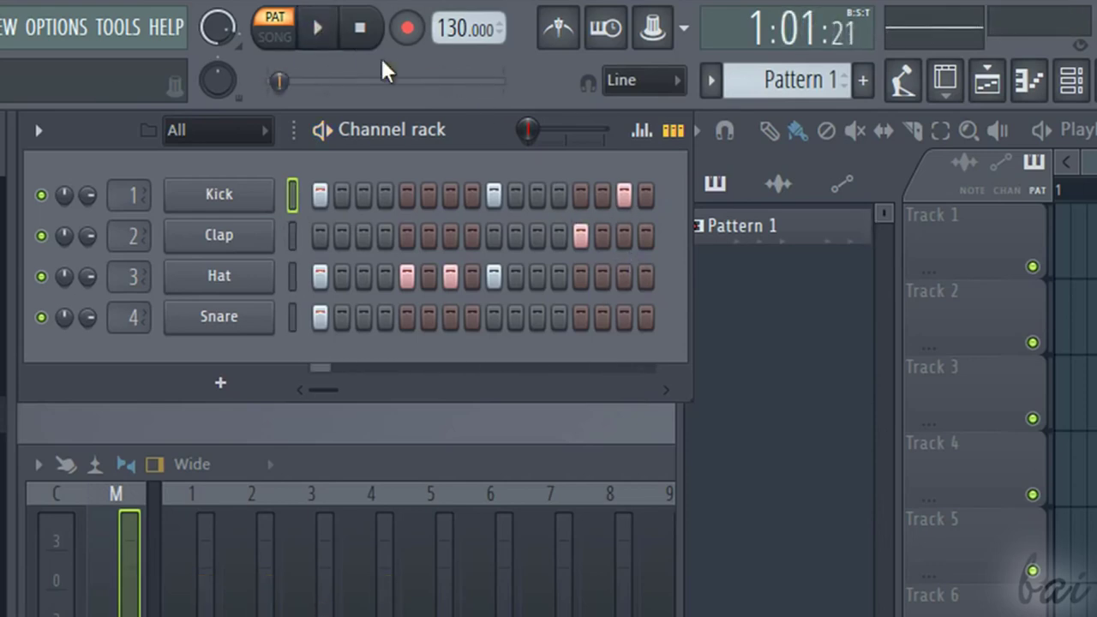
left_click(324, 34)
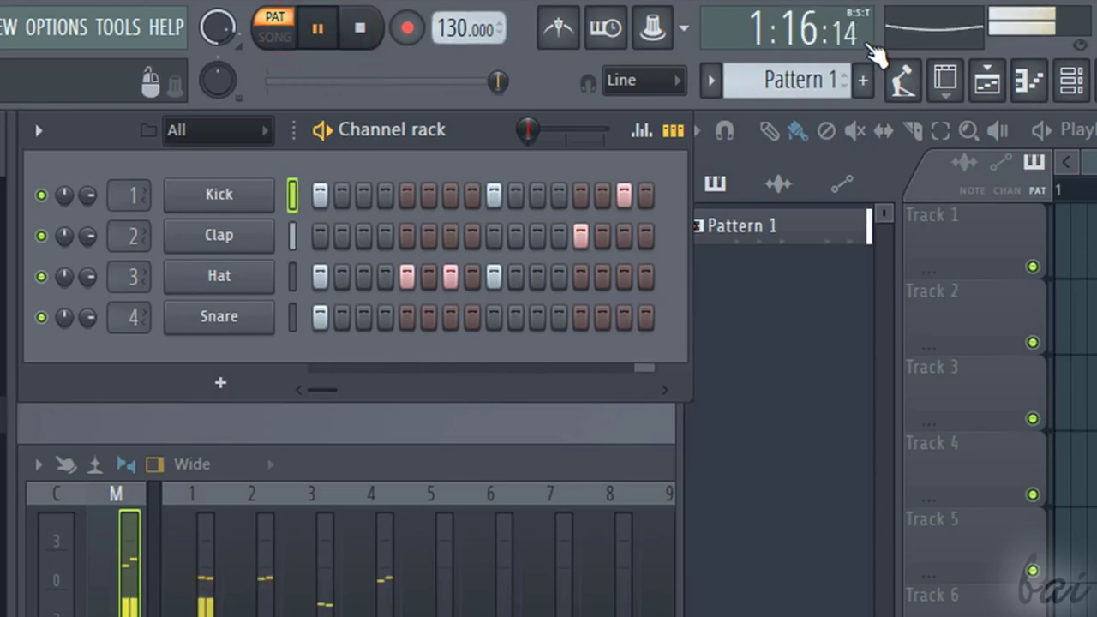
- Switch song time between minutes:seconds and bars:steps:ticks, then drag the tempo down and back up
left_click(813, 33)
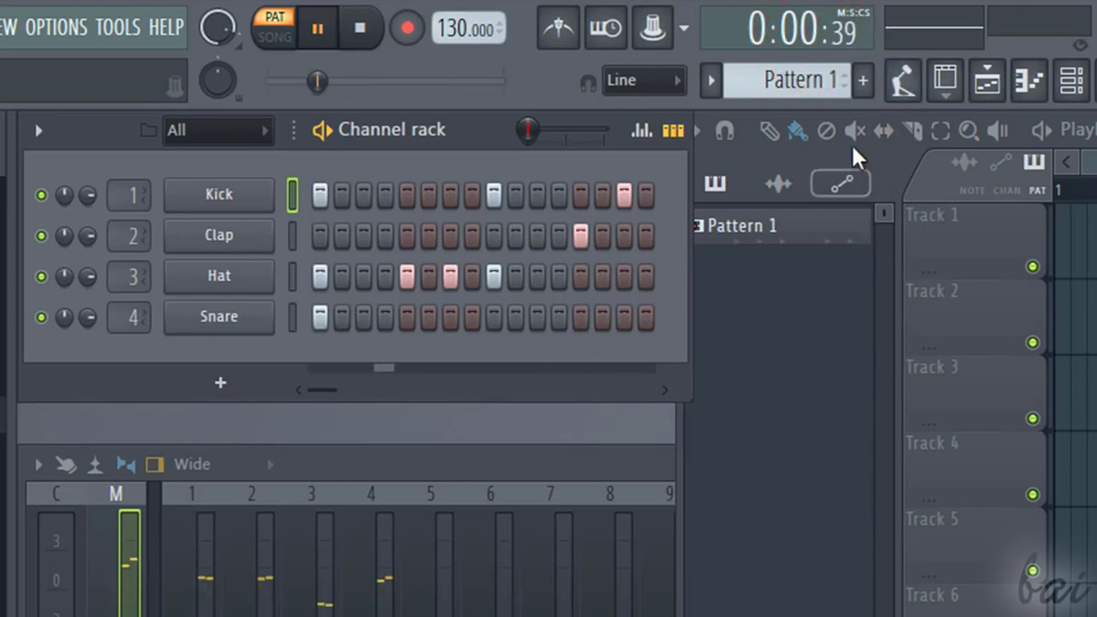
left_click(756, 33)
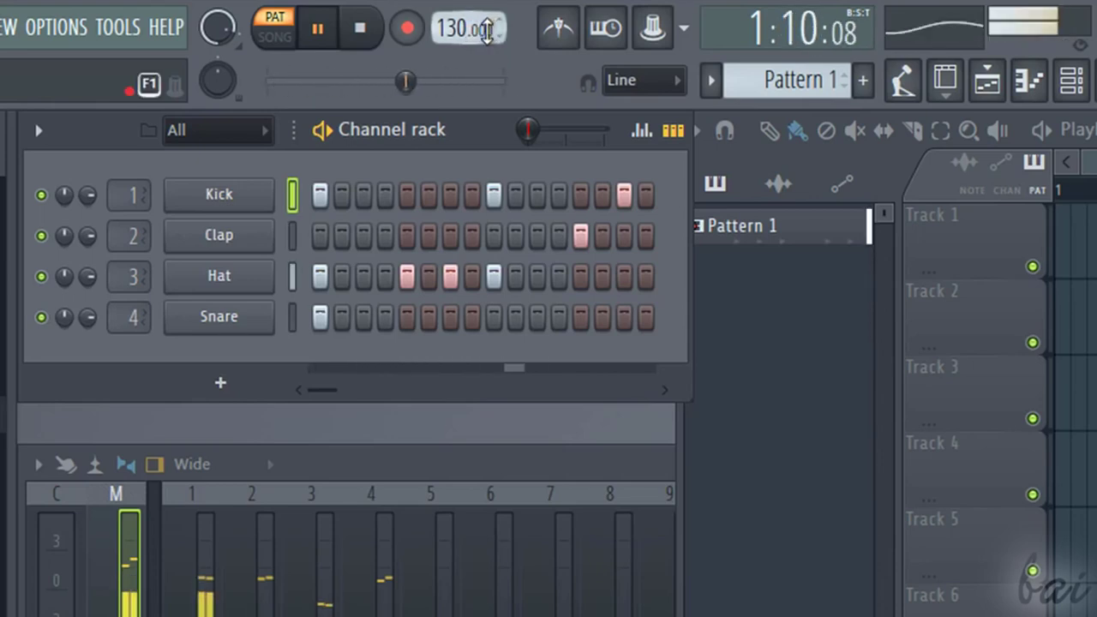
left_click_drag(486, 31, 458, 60)
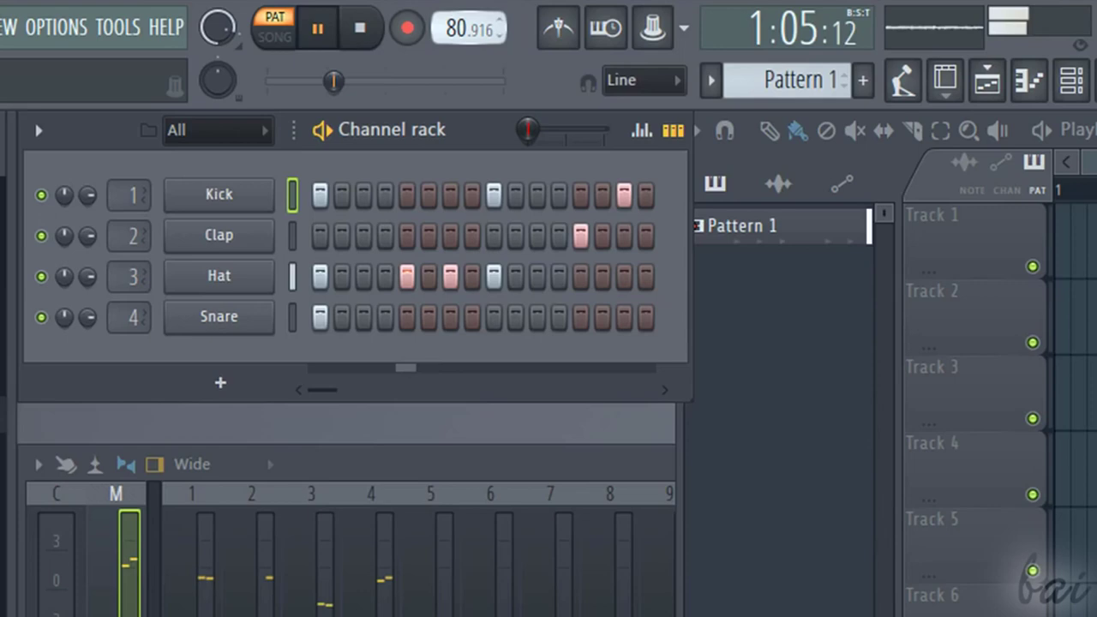
left_click_drag(457, 34, 457, 4)
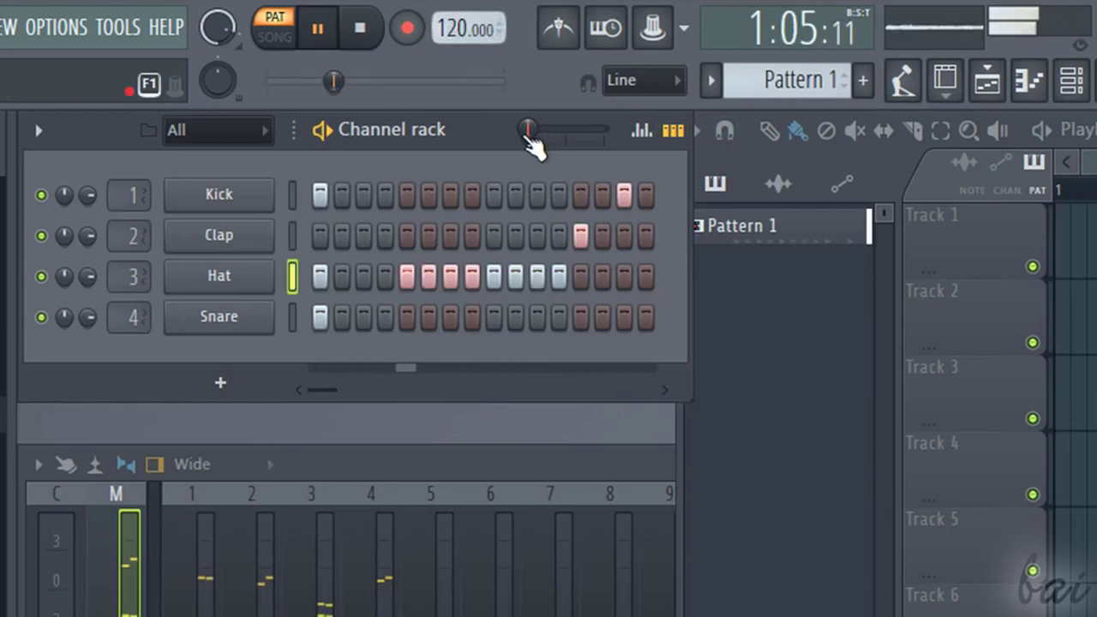
- Push the Channel rack swing slider to heavy swing, then pull it back down
left_click_drag(525, 130, 623, 137)
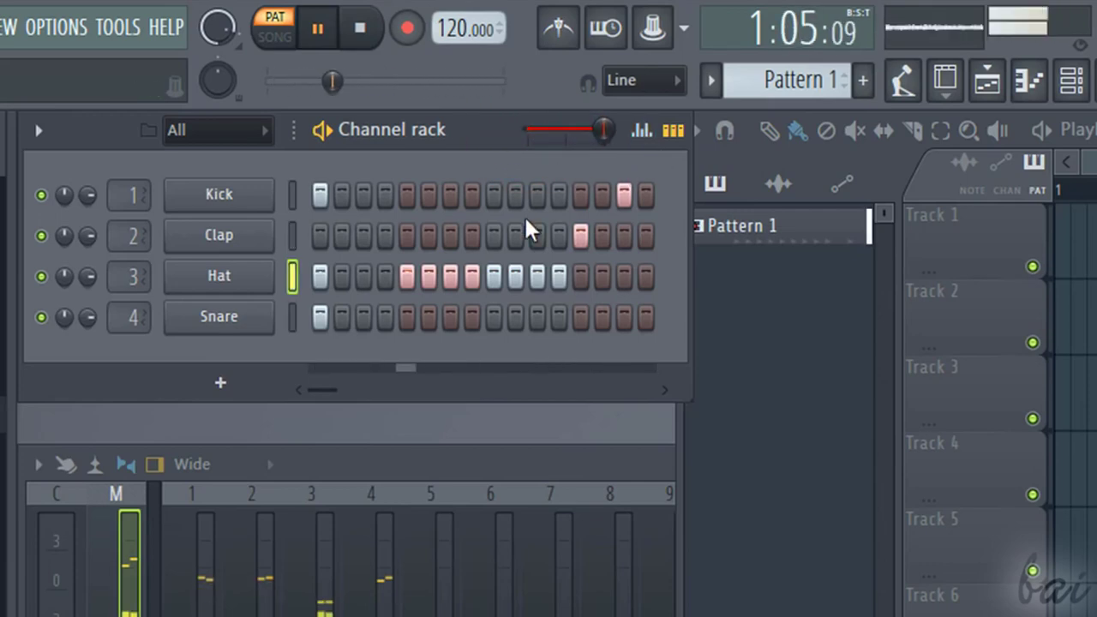
left_click_drag(604, 131, 443, 114)
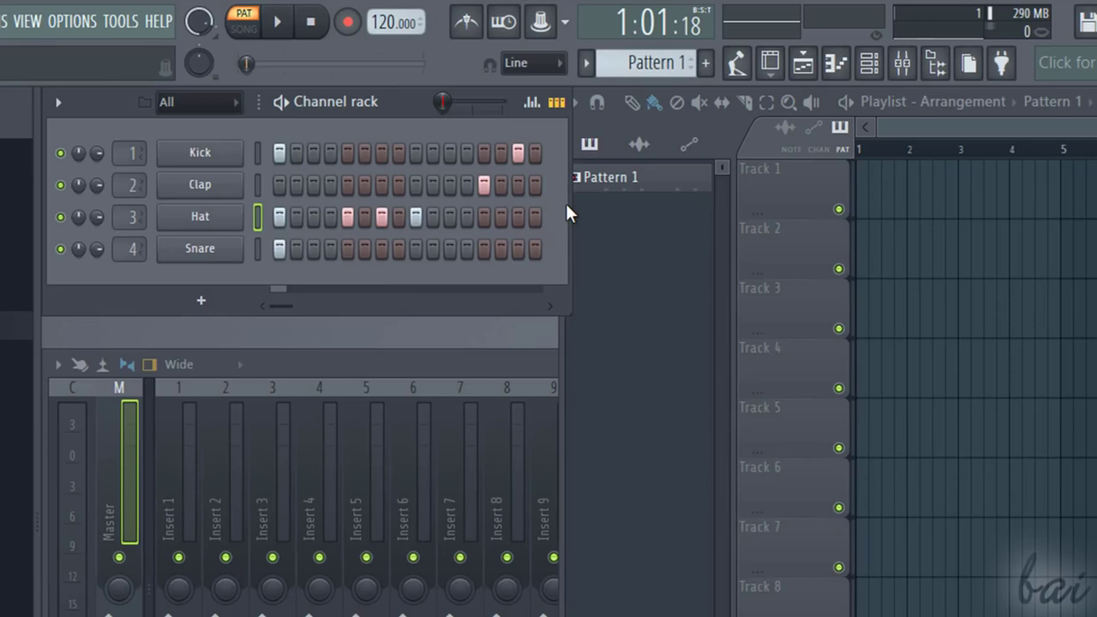
- Widen the Channel rack to 32 steps, add a Kick hit on step 22, and select Snare
left_click_drag(570, 204, 1038, 206)
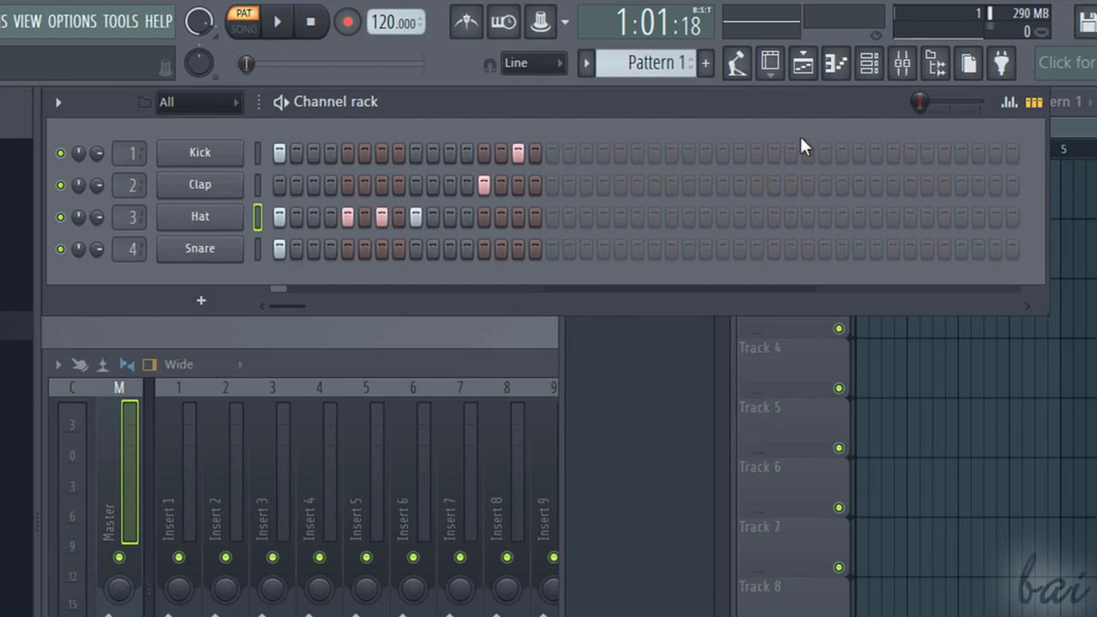
left_click(636, 154)
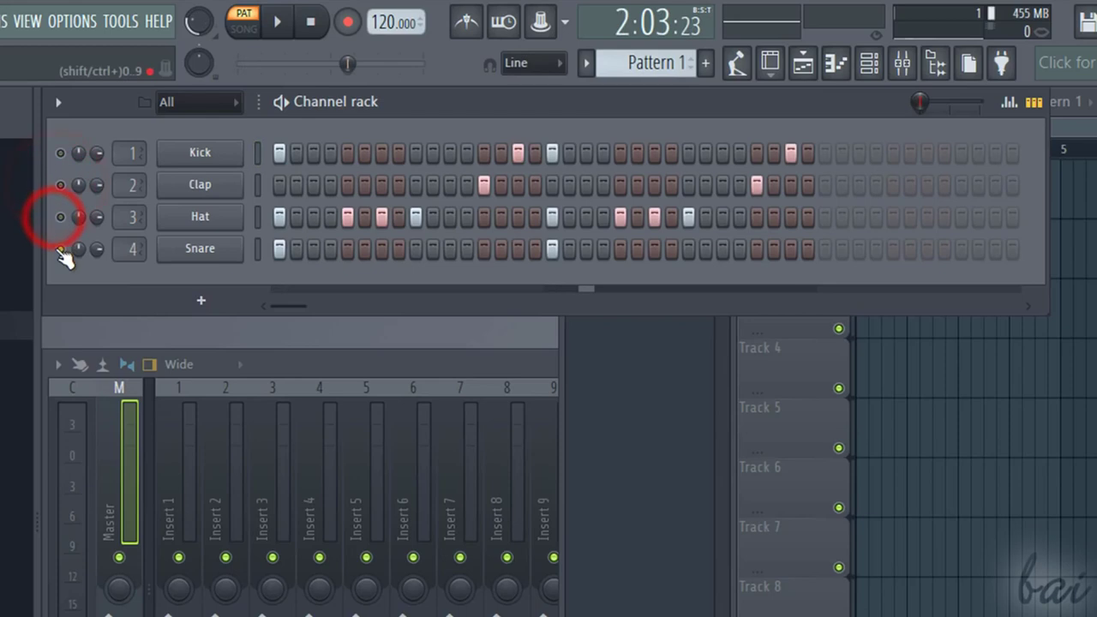
left_click(60, 248)
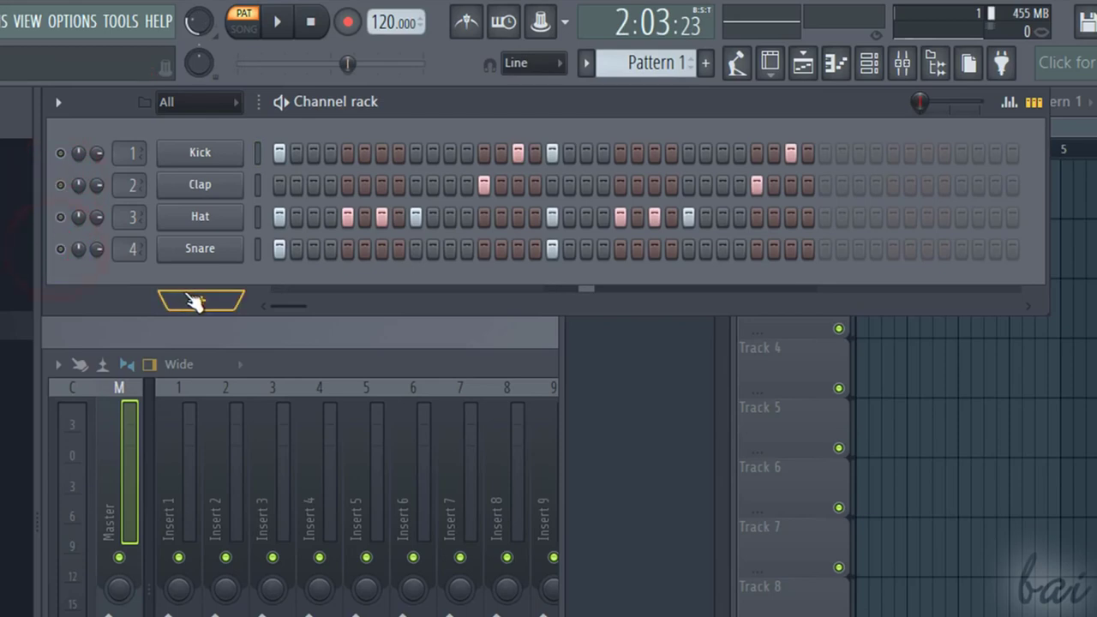
- Add an FL Keys piano channel with five note steps, plus two steps in the BeepMap row
left_click(219, 312)
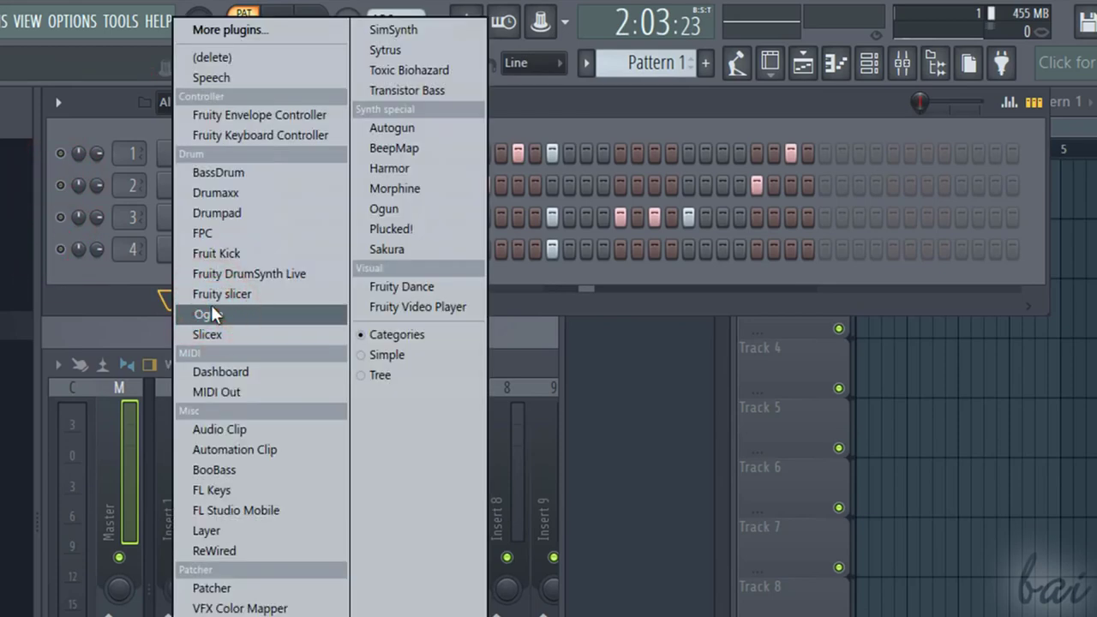
left_click(259, 490)
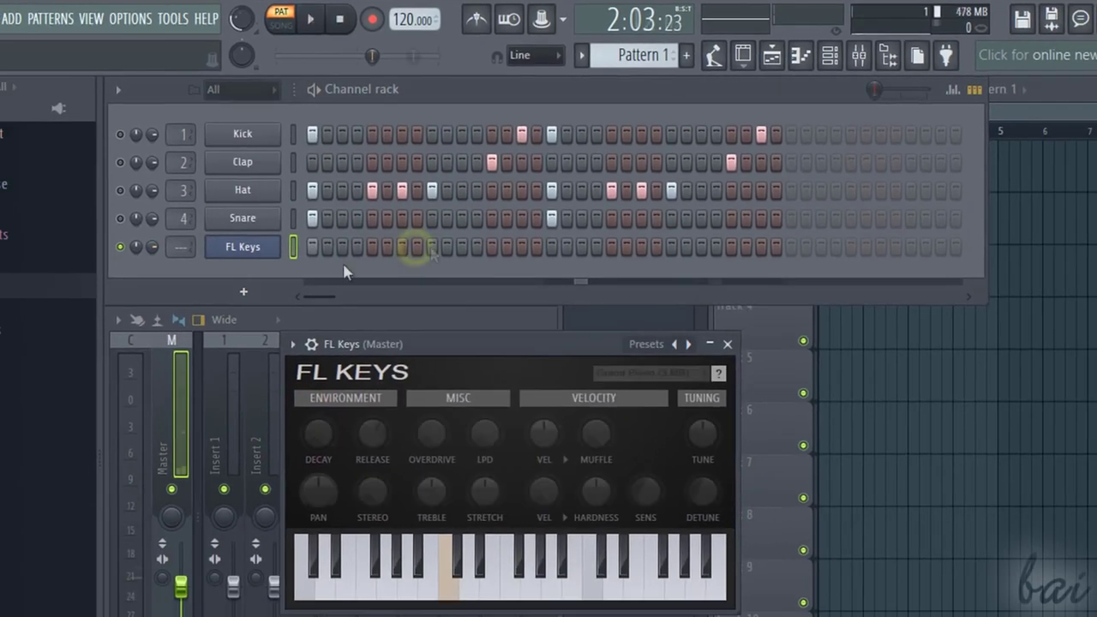
left_click(415, 280)
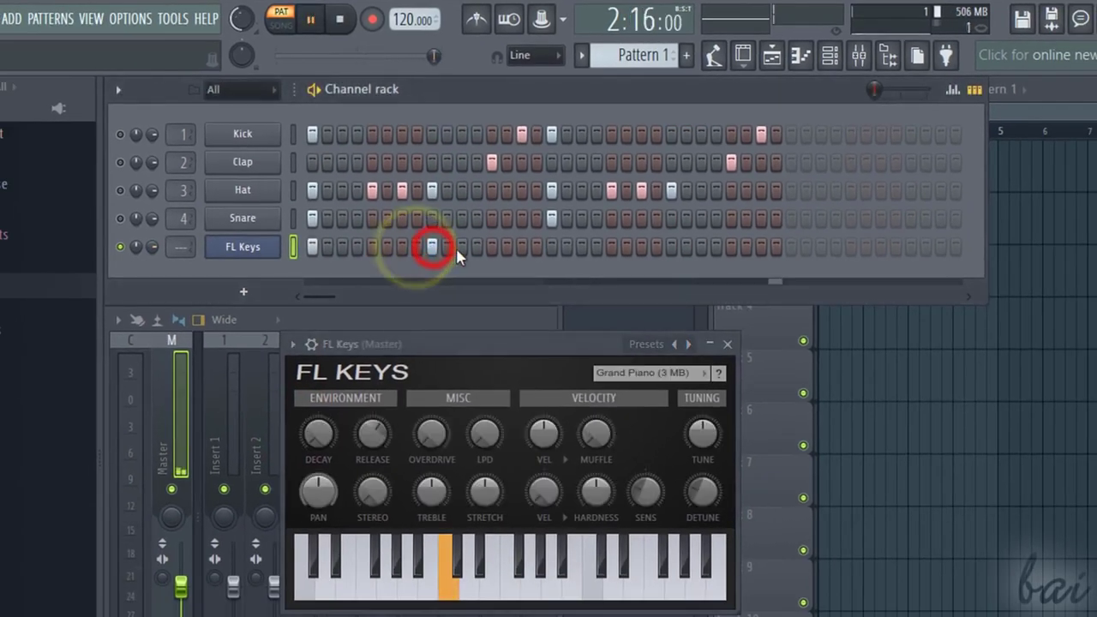
left_click(462, 247)
left_click(492, 247)
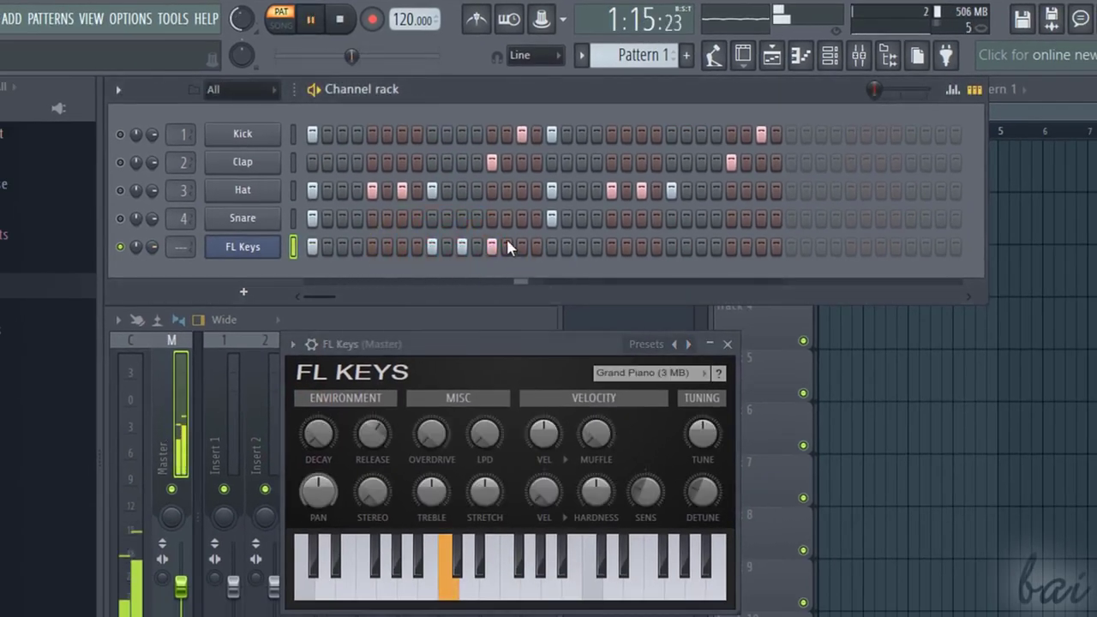
left_click(551, 247)
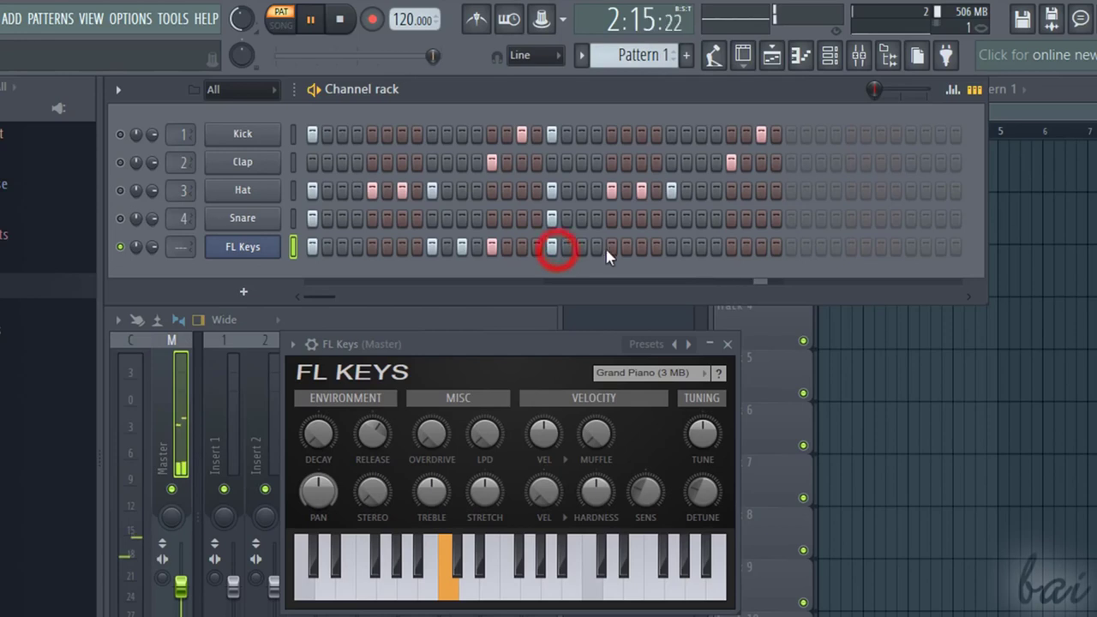
left_click(626, 246)
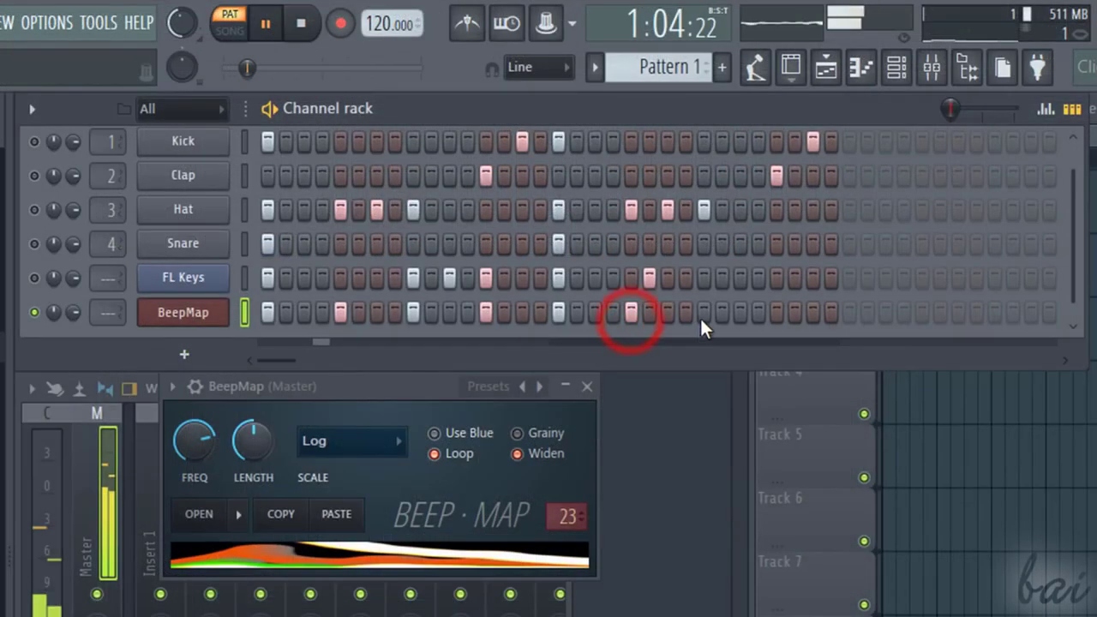
left_click(702, 312)
left_click(774, 312)
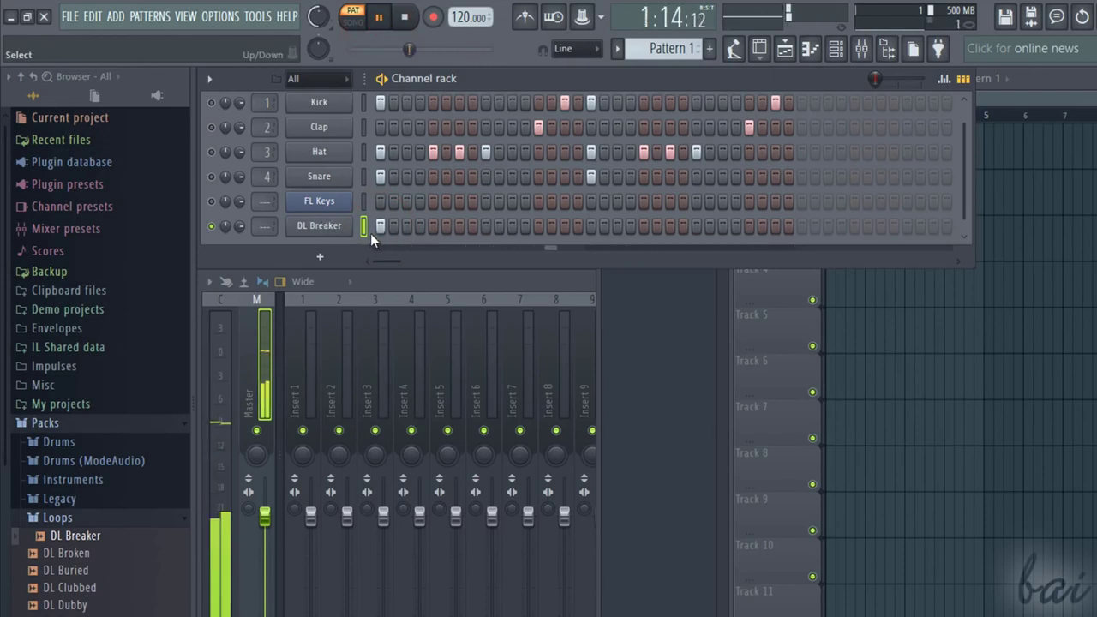
- Preview the DL Breaker loop from Packs > Loops, add it as a channel with step 1 on, and play
left_click(94, 422)
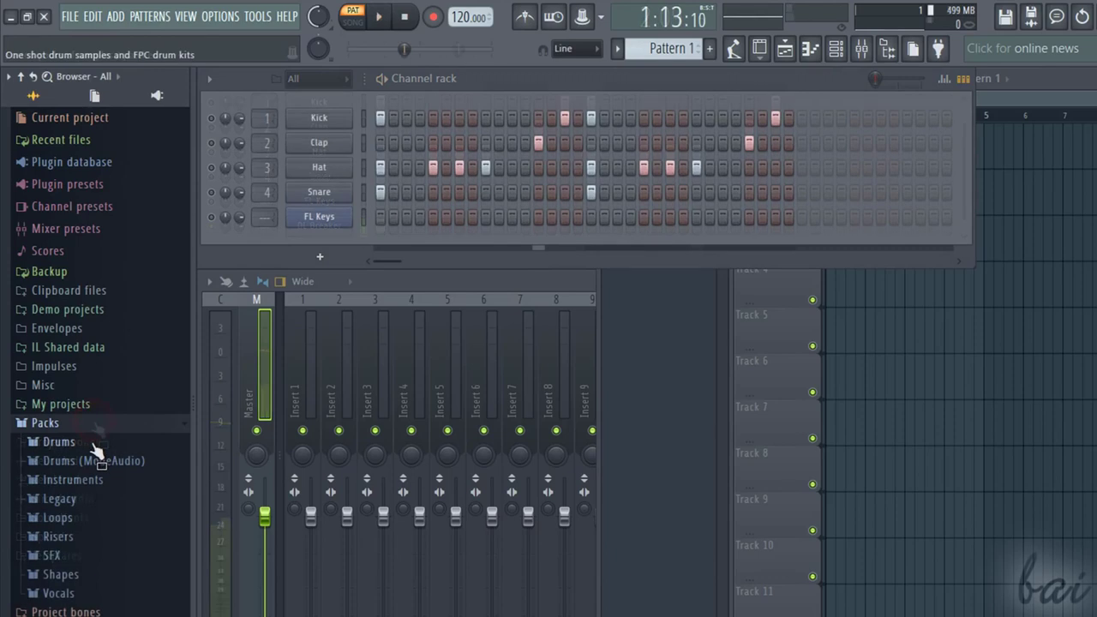
left_click(92, 443)
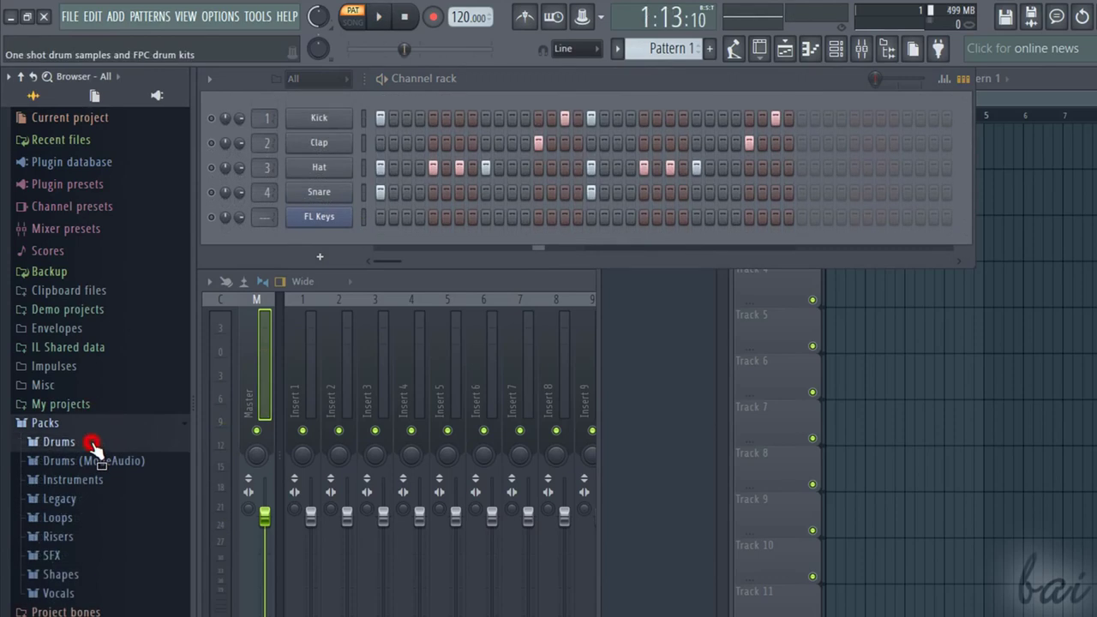
left_click(89, 442)
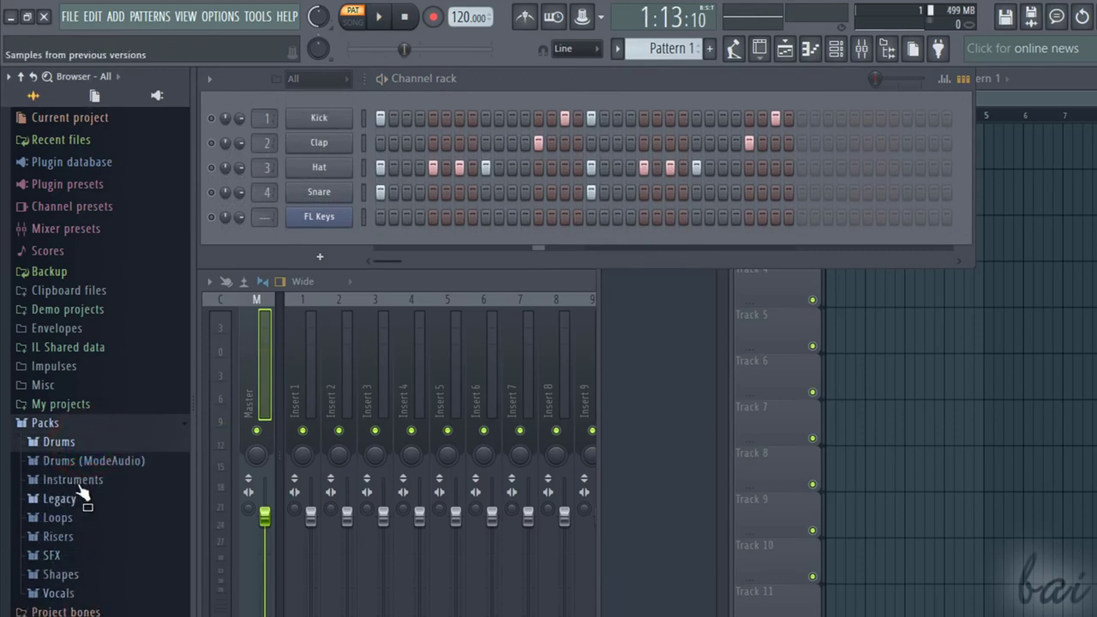
left_click(57, 518)
left_click(76, 537)
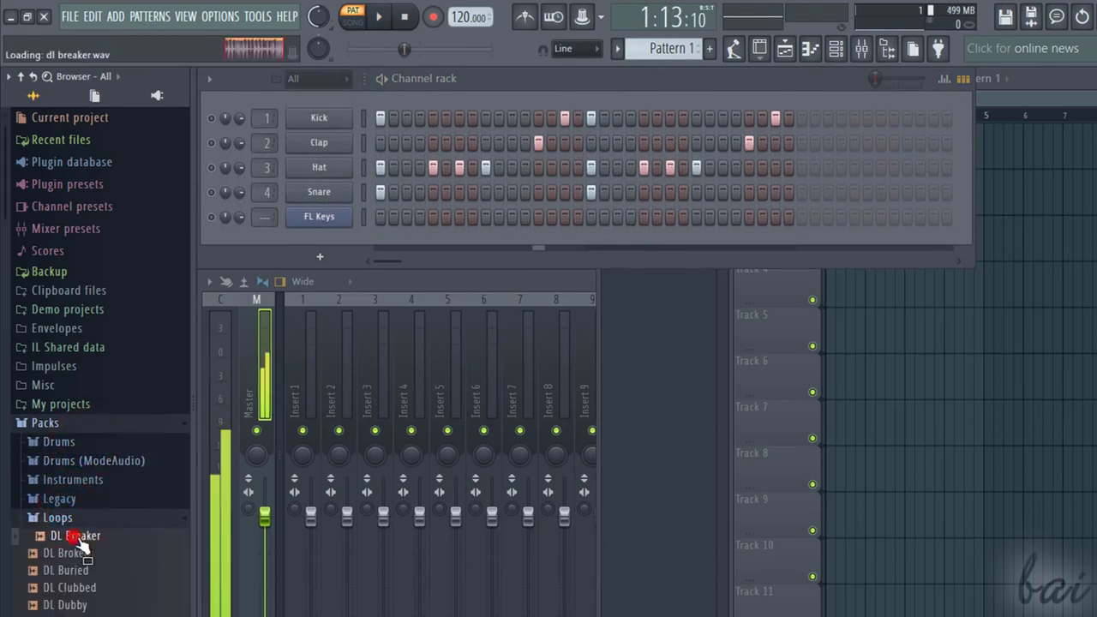
left_click_drag(79, 544, 347, 246)
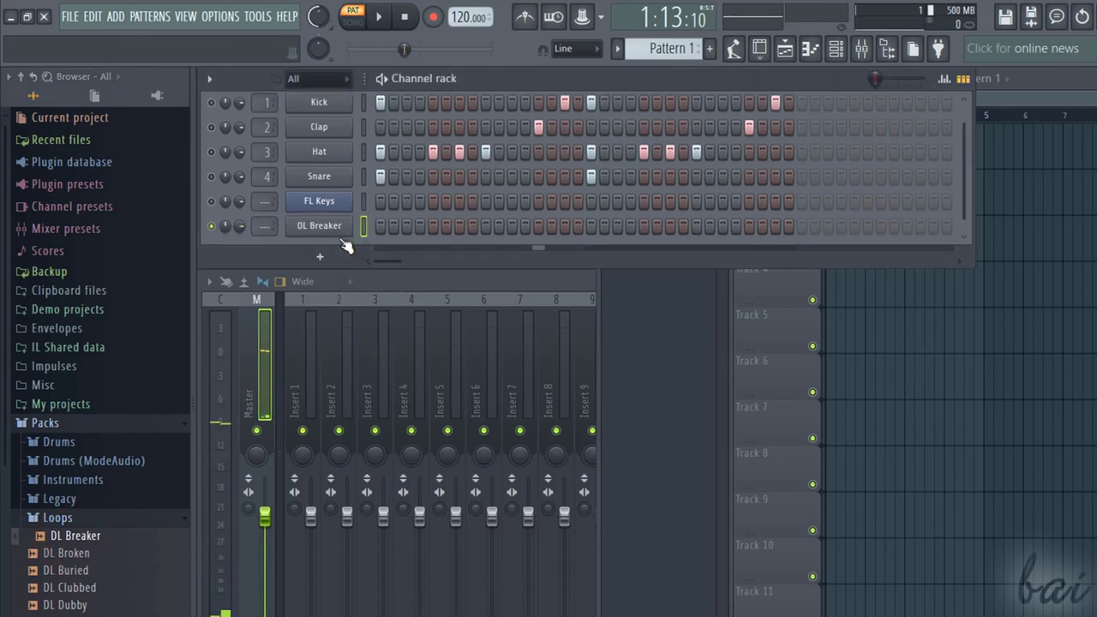
left_click(379, 226)
key("space")
- Browse the Misc > Used by demo projects > Benn Jordan samples and stop playback
left_click(44, 423)
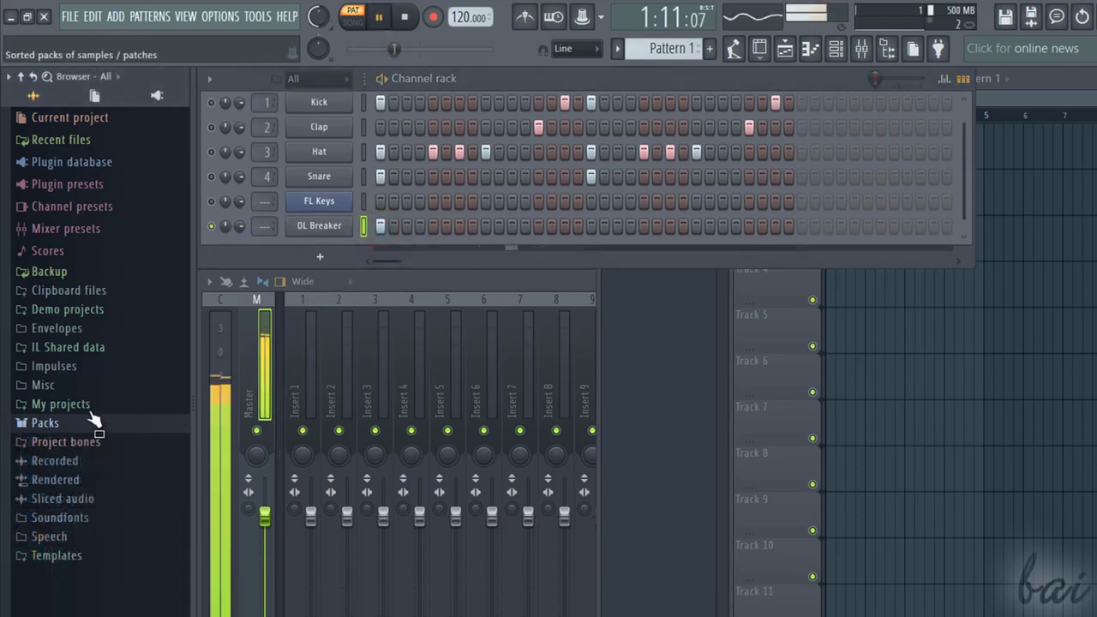
left_click(80, 384)
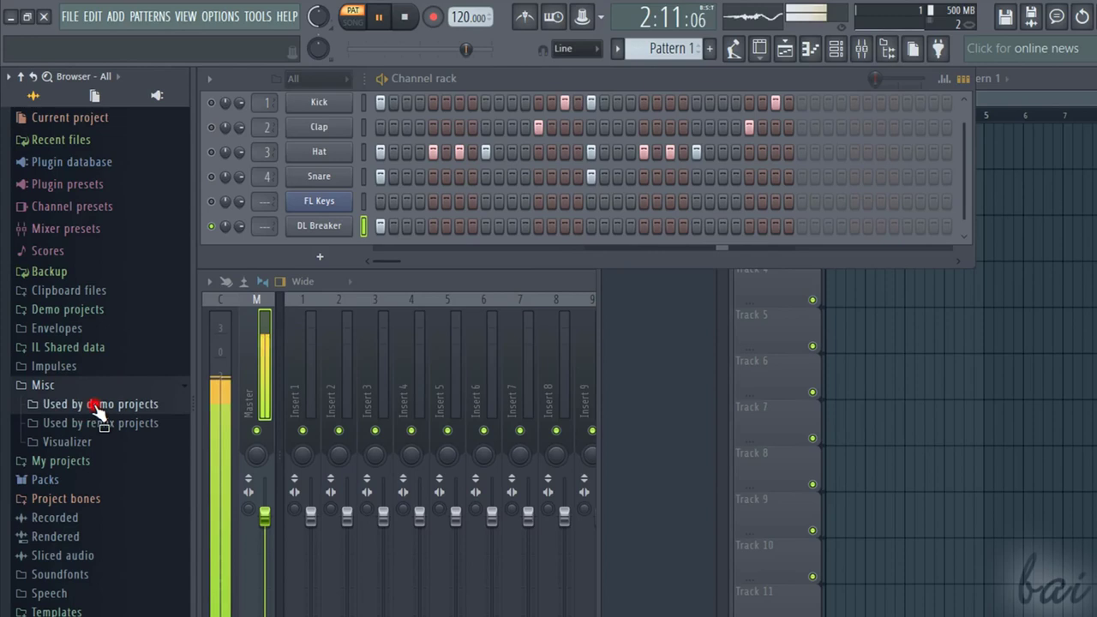
left_click(88, 403)
left_click(124, 390)
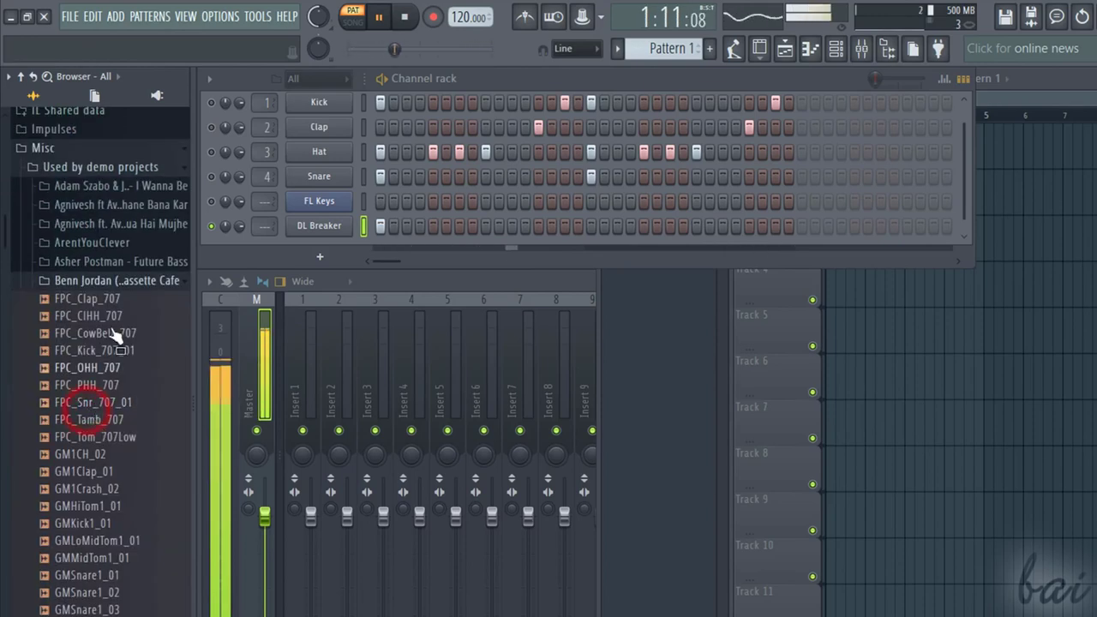
key("space")
scroll(74, 343, "up", 5)
left_click(39, 385)
- Preview Chambers impulses: auditorium_narrow_front, cafeteria_front_narrow, desk_on and warehouse_hall_dark
left_click(53, 366)
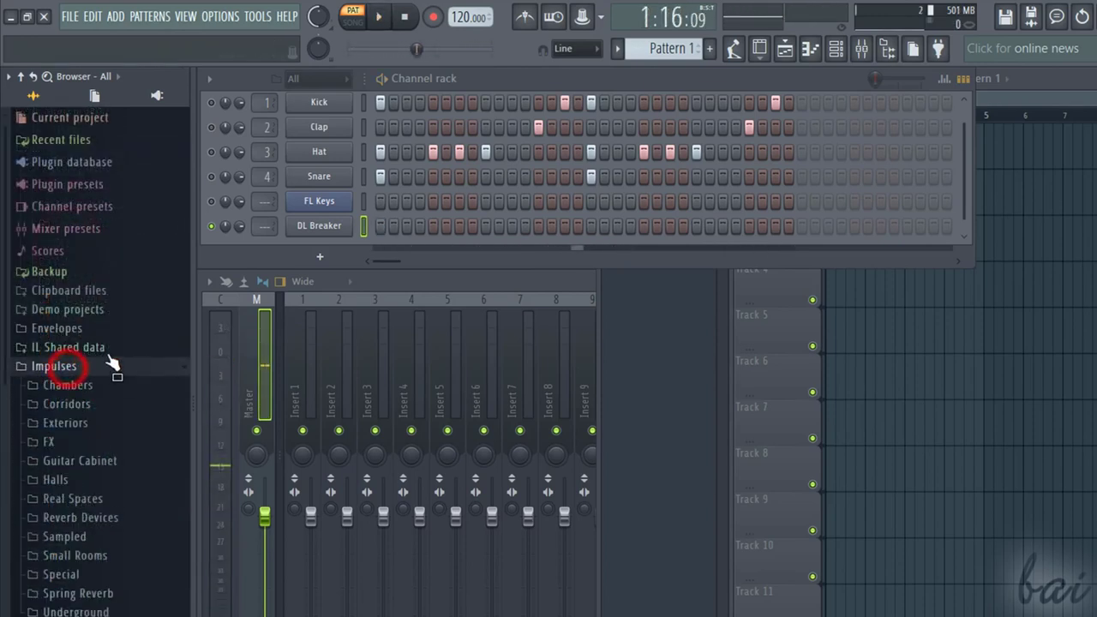
left_click(88, 385)
left_click(95, 369)
left_click(92, 452)
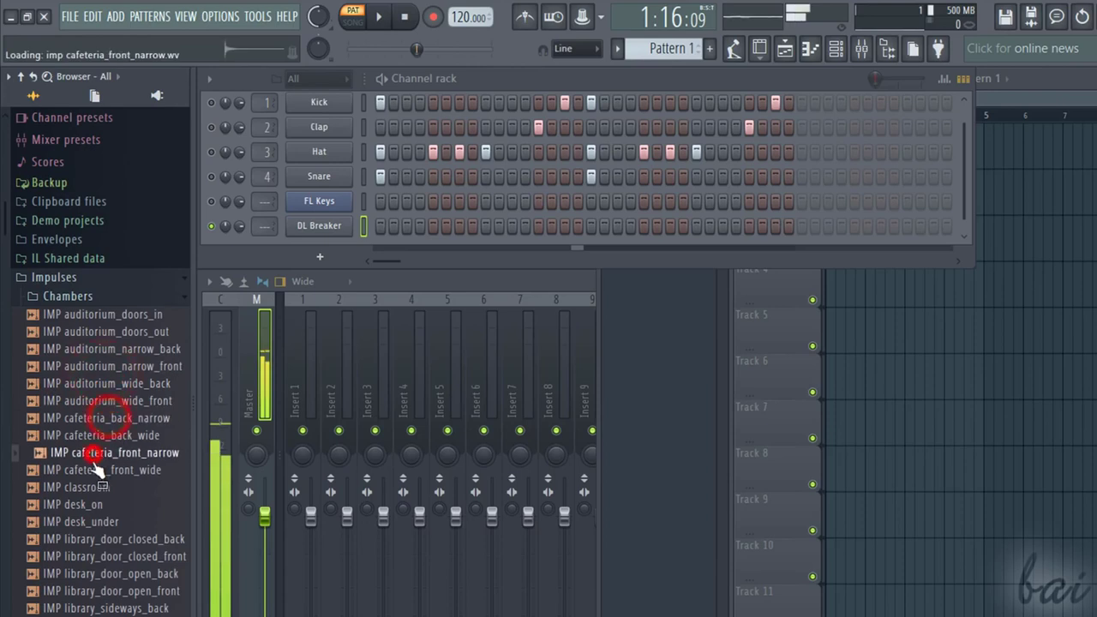
left_click(86, 505)
scroll(94, 428, "down", 5)
left_click(86, 399)
left_click(81, 453)
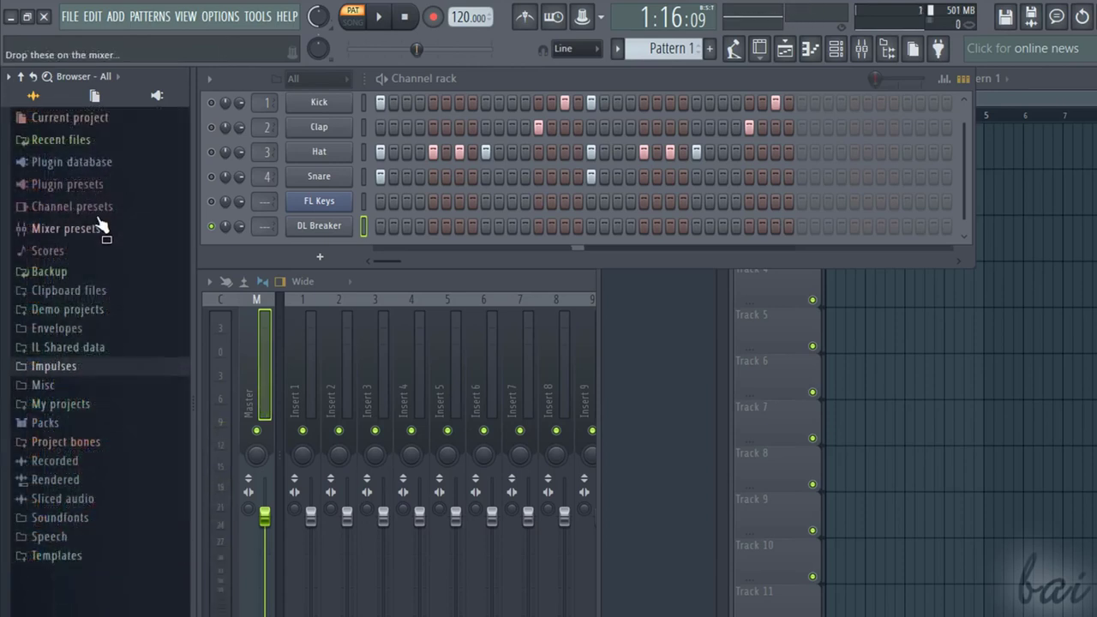
left_click(88, 206)
- Load the Plucked! Arp channel preset onto the DL Breaker channel and play the pattern
left_click(67, 303)
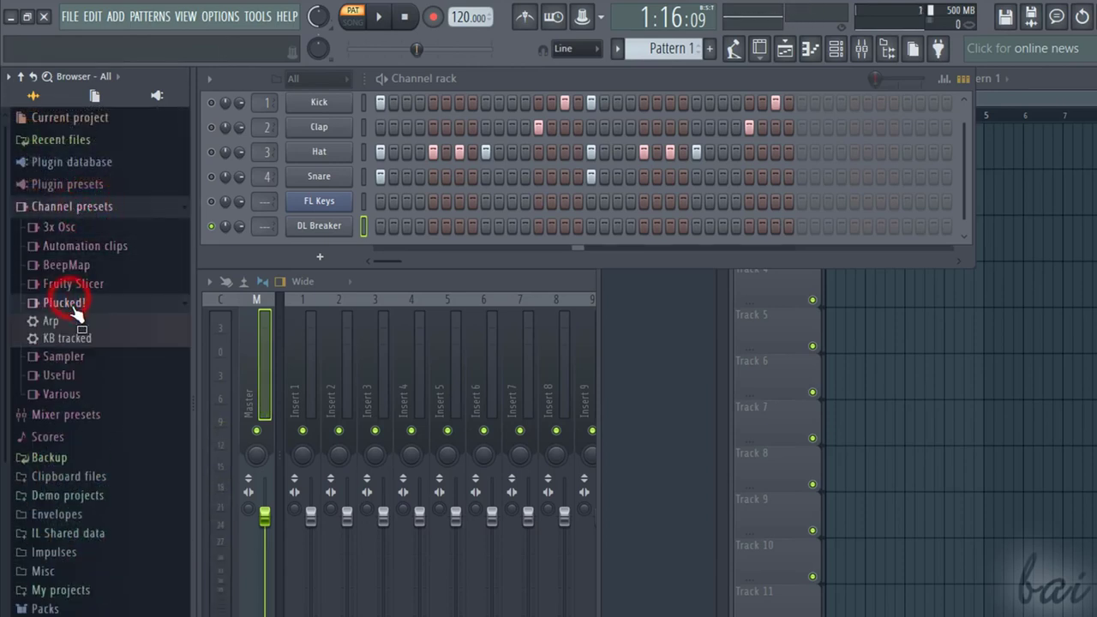
left_click(69, 320)
left_click_drag(73, 323, 328, 226)
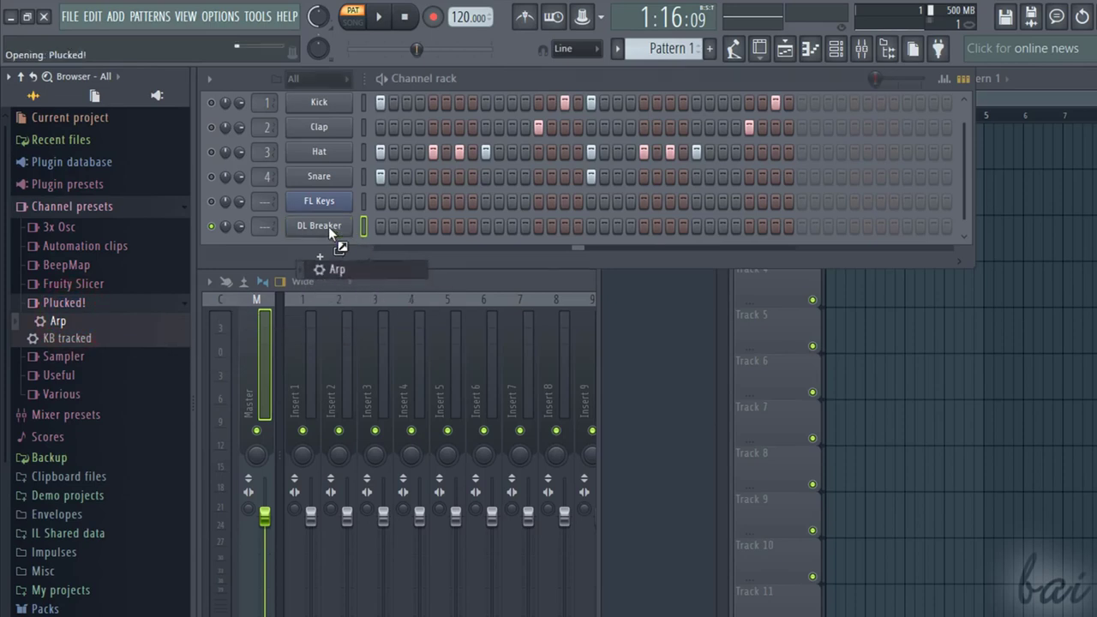
key("space")
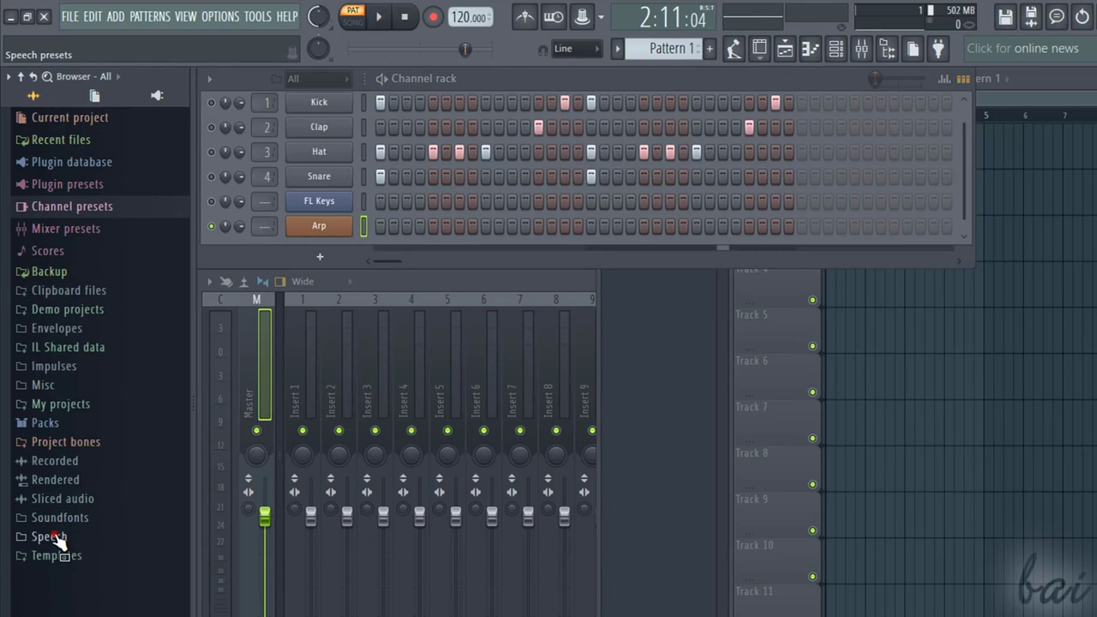
- Preview the ComeOnDJ, Default and EasyOnTheCut speech samples
left_click(49, 537)
scroll(92, 436, "down", 10)
left_click(76, 306)
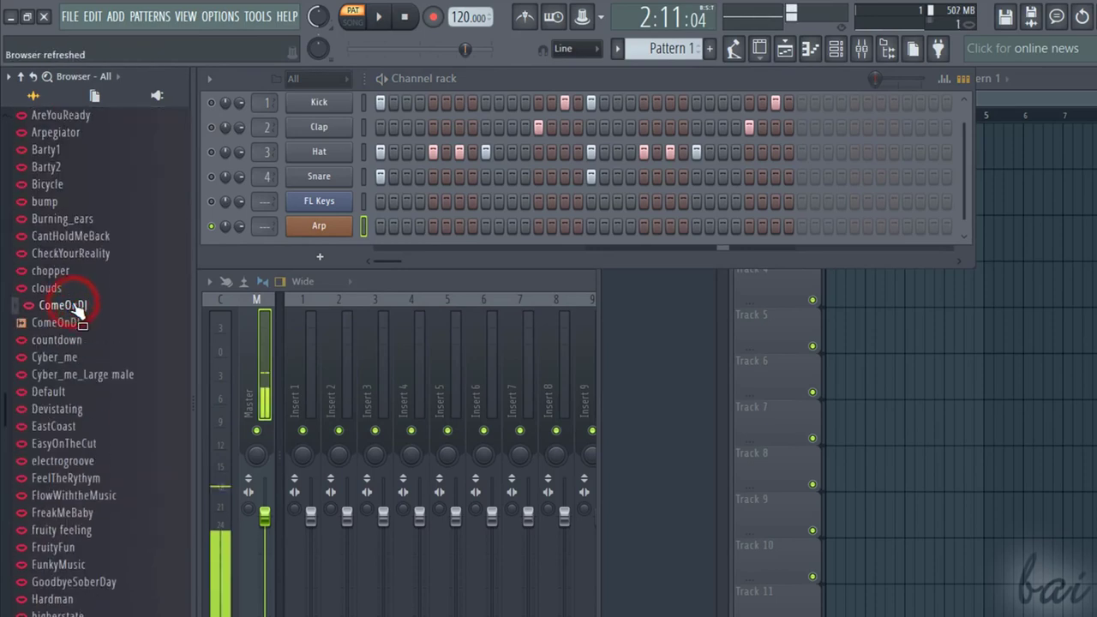
left_click(56, 391)
left_click(73, 460)
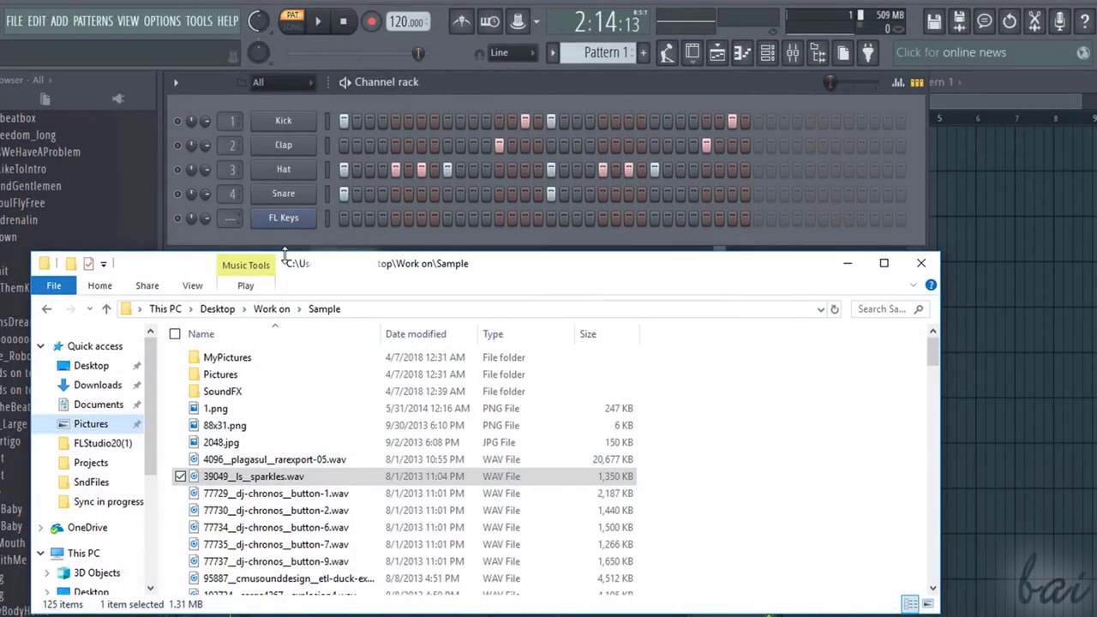
- Add 39049__ls_sparkles.wav as a new channel with hits on steps 1, 5, 9, 13, 17, 21, 25 and 29
left_click_drag(224, 477, 341, 235)
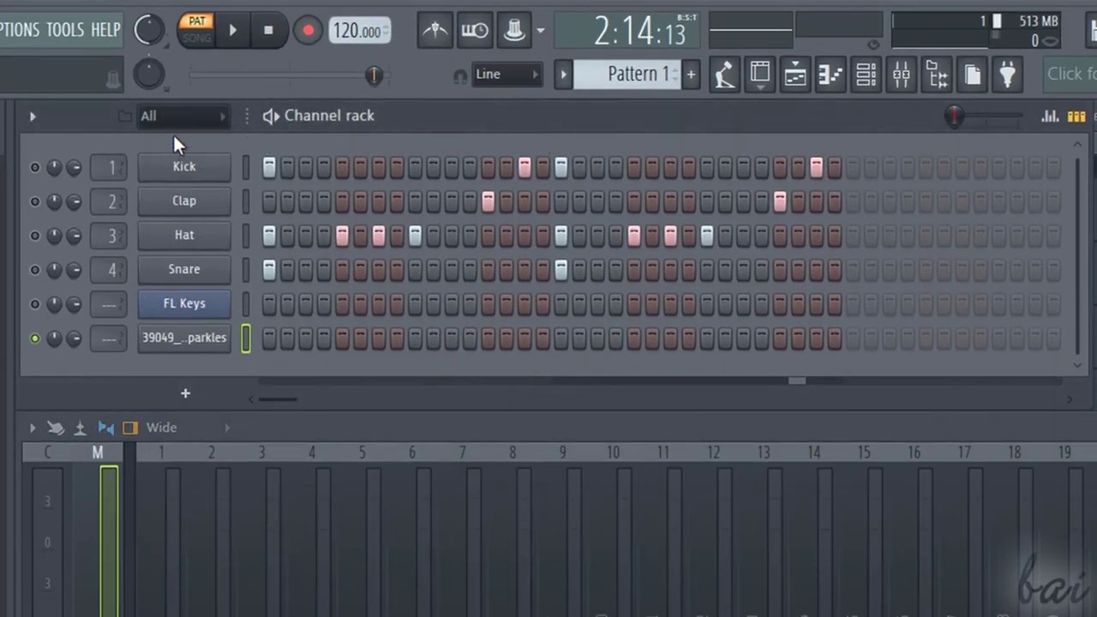
left_click(269, 345)
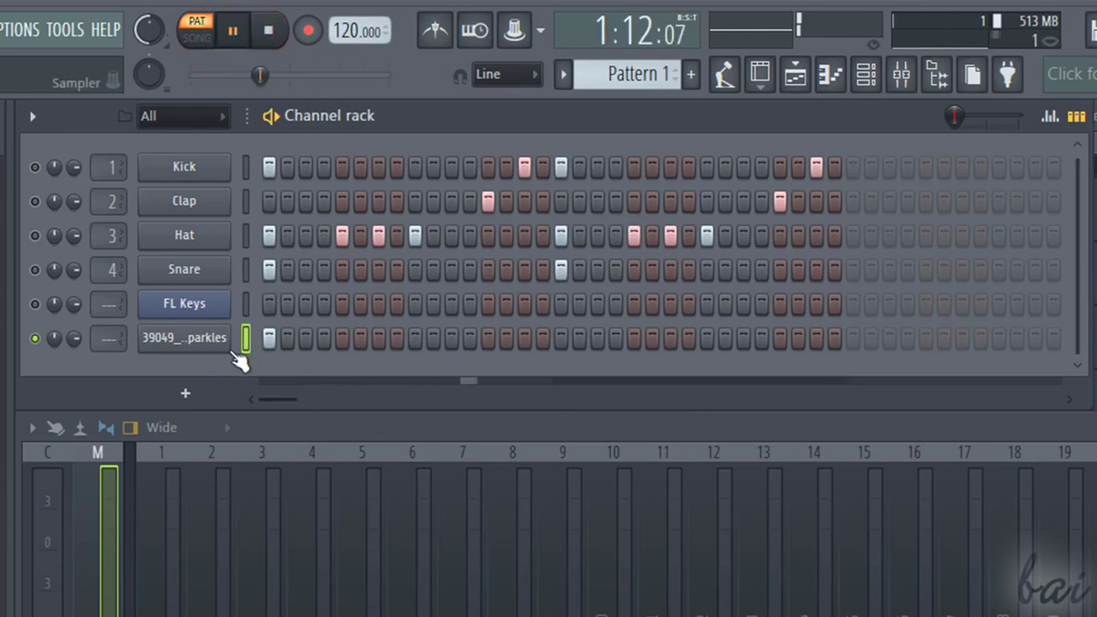
left_click(341, 338)
left_click(415, 337)
left_click(488, 337)
left_click(561, 337)
left_click(634, 337)
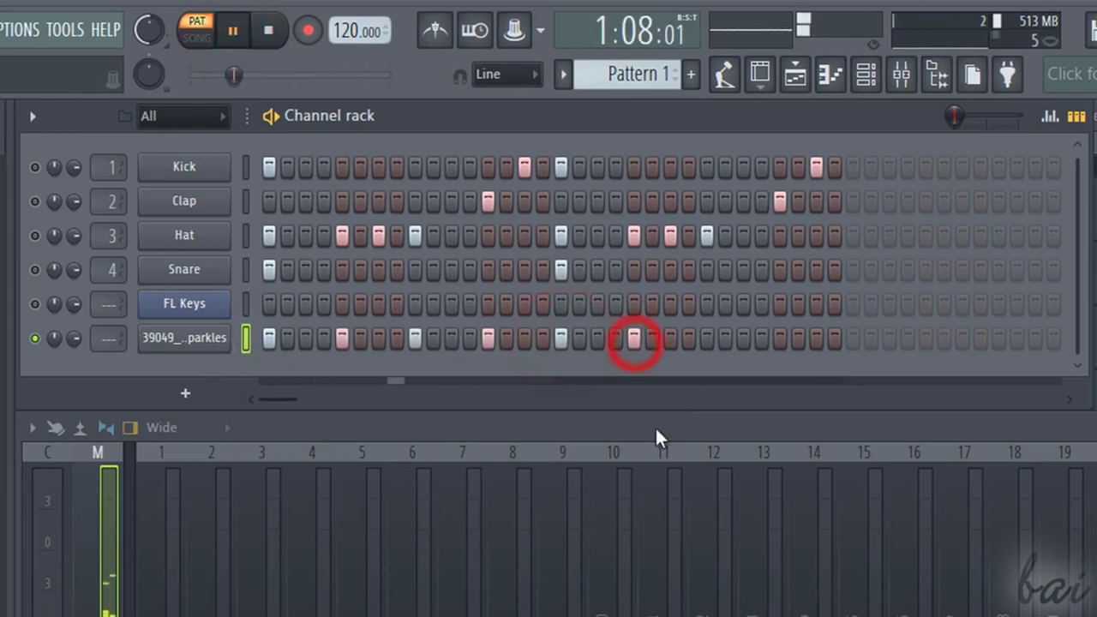
left_click(706, 337)
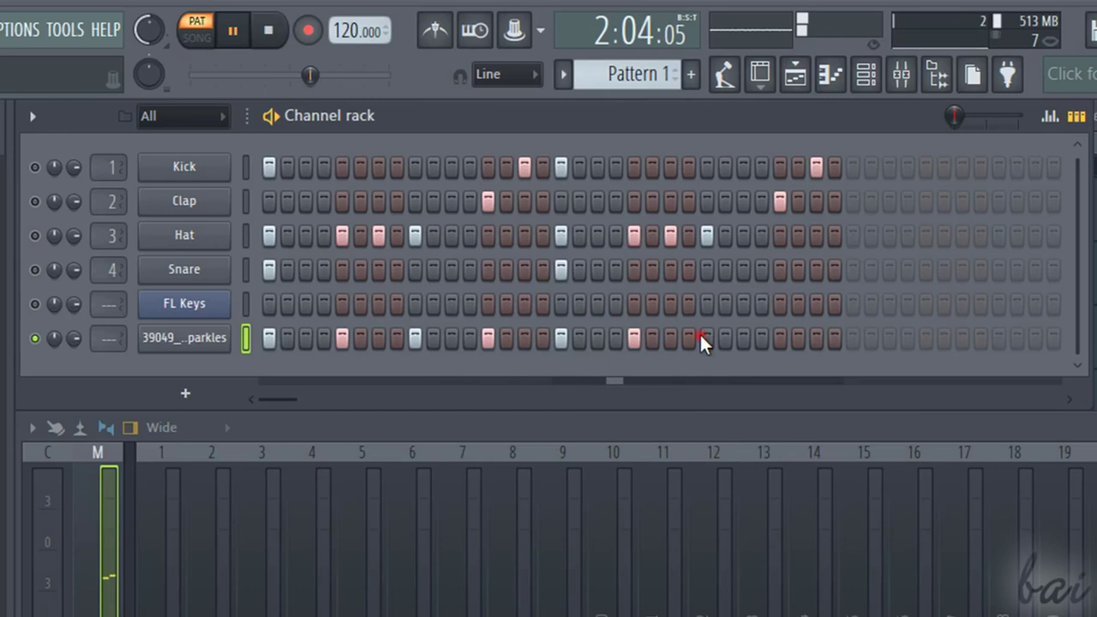
left_click(779, 337)
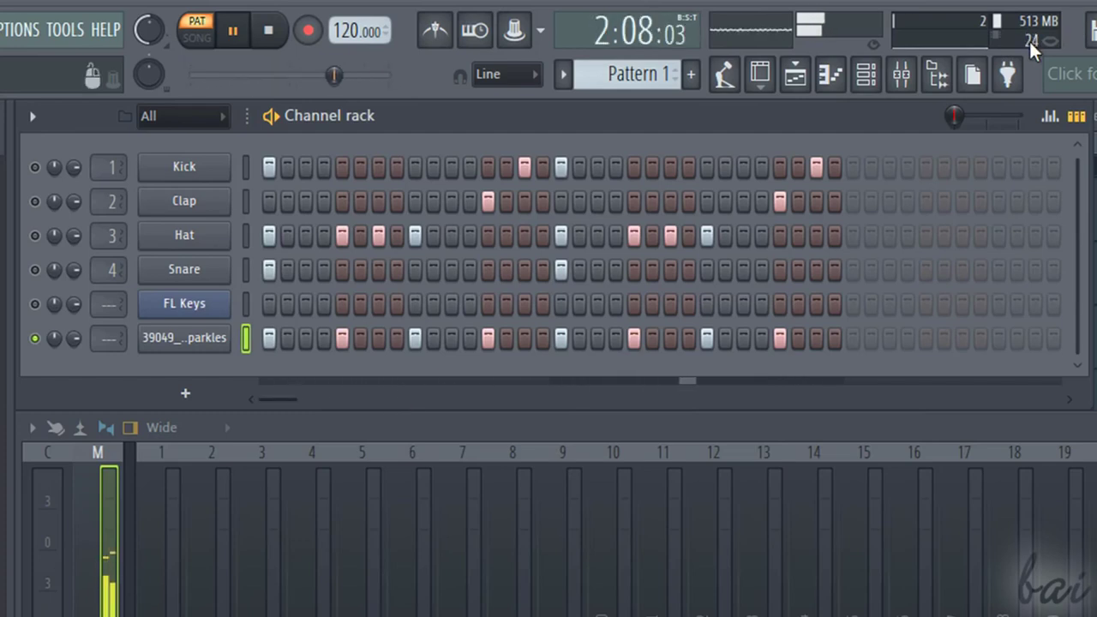
key("space")
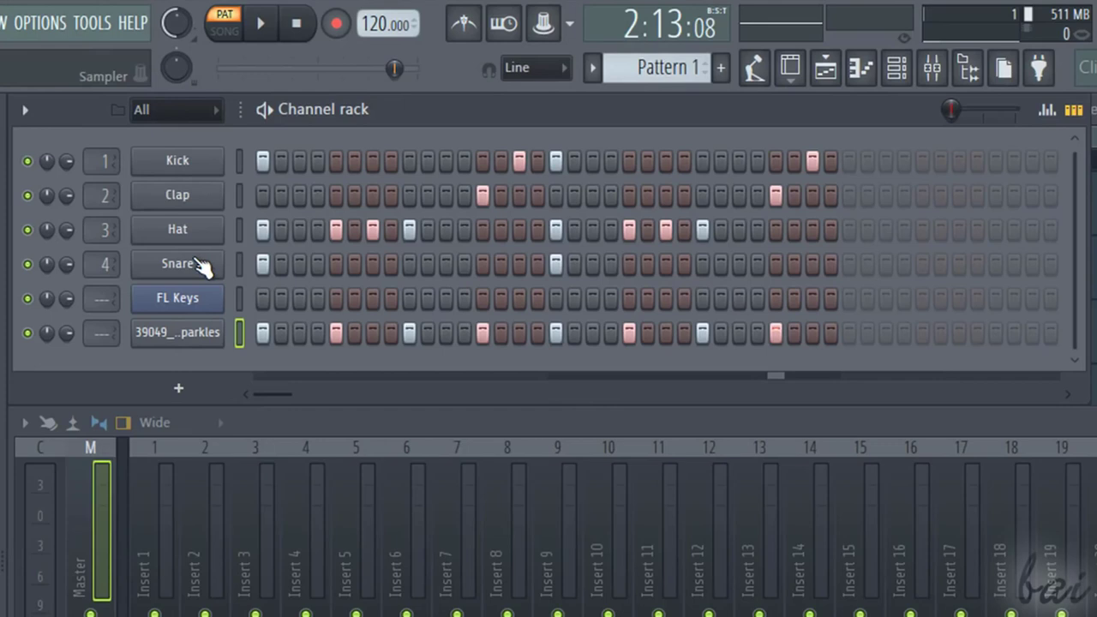
- Give the FL Keys channel a red colour and a new icon
right_click(202, 298)
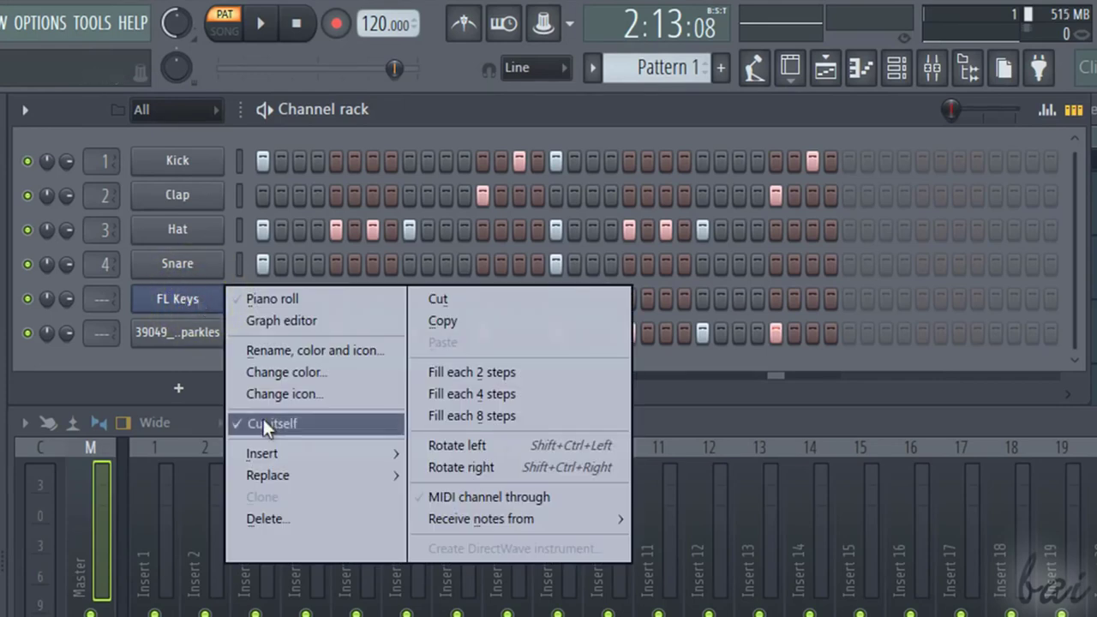
left_click(300, 372)
left_click(502, 399)
right_click(214, 298)
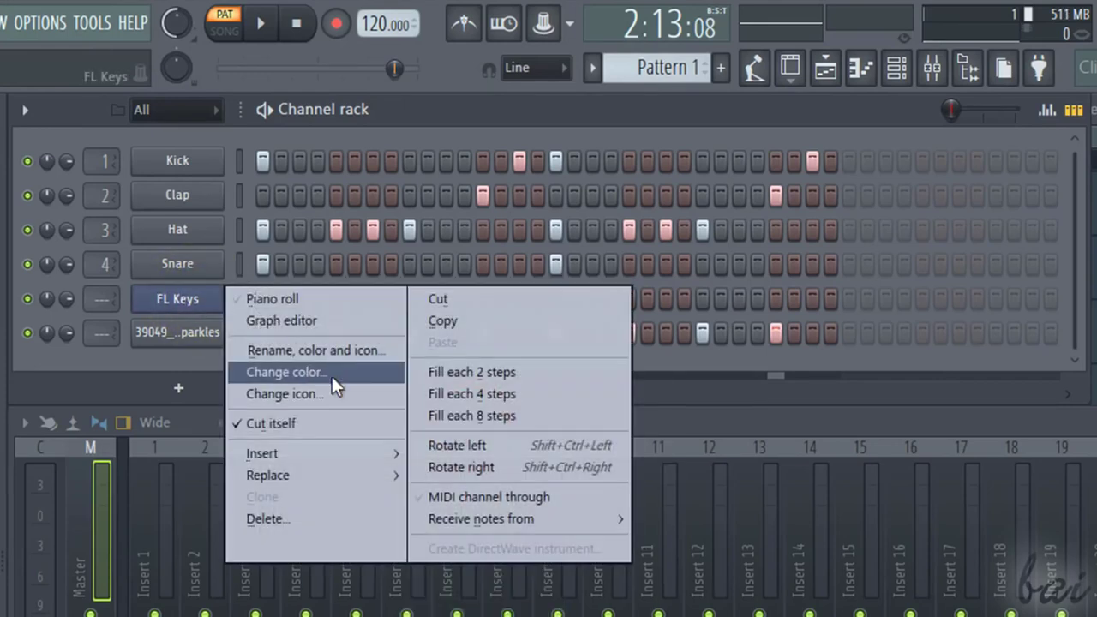
left_click(320, 389)
left_click(378, 277)
- Delete the sparkles sample channel and bring up the Kick channel's sampler settings
right_click(178, 330)
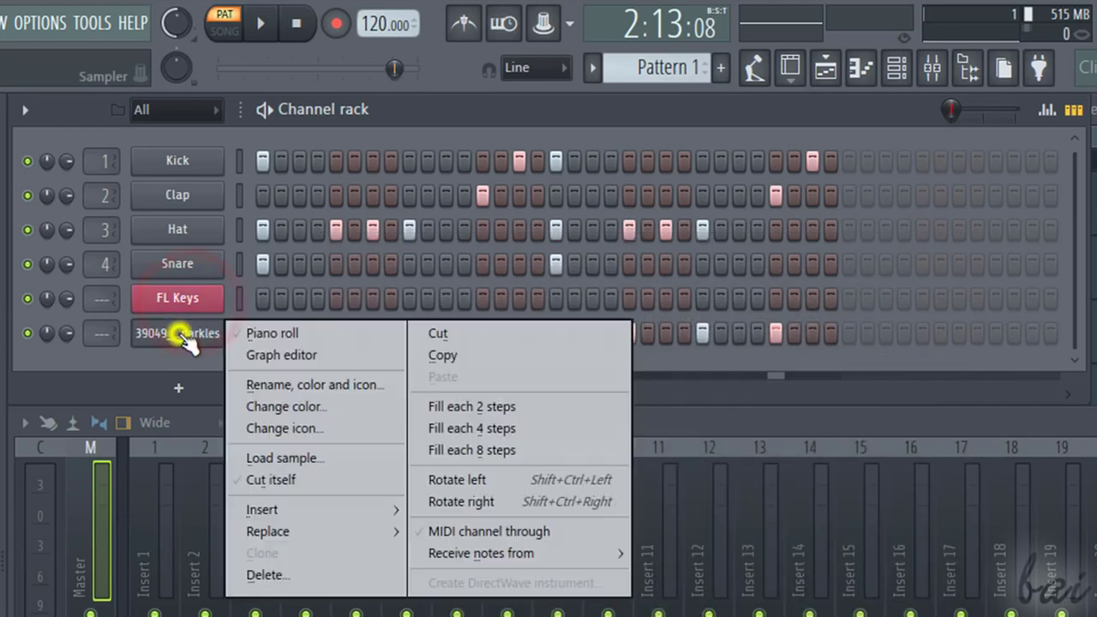
left_click(297, 576)
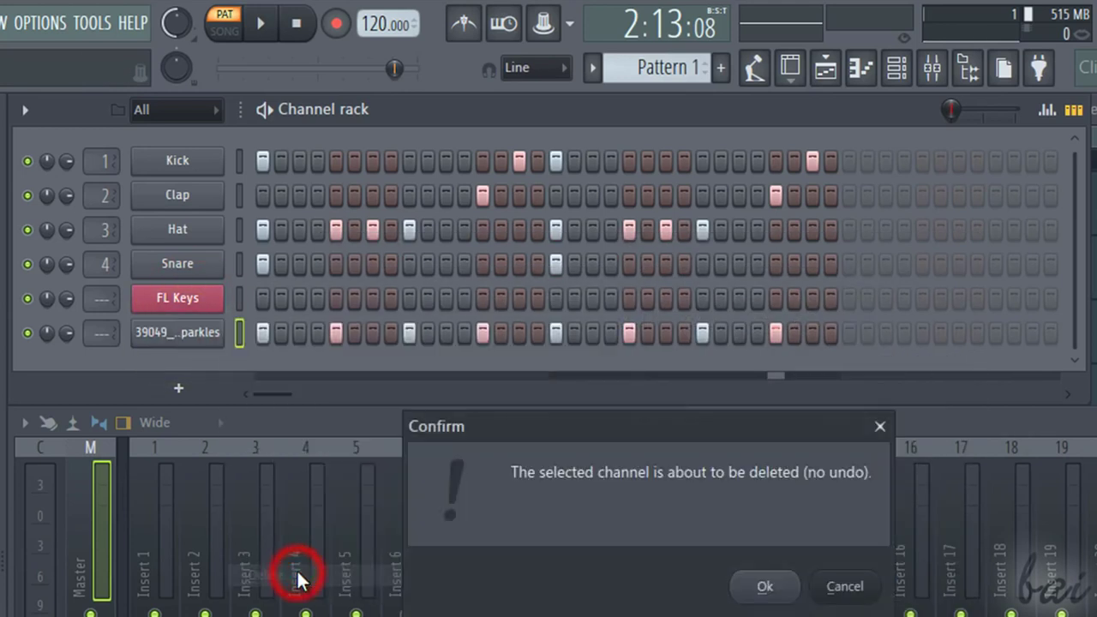
left_click(762, 590)
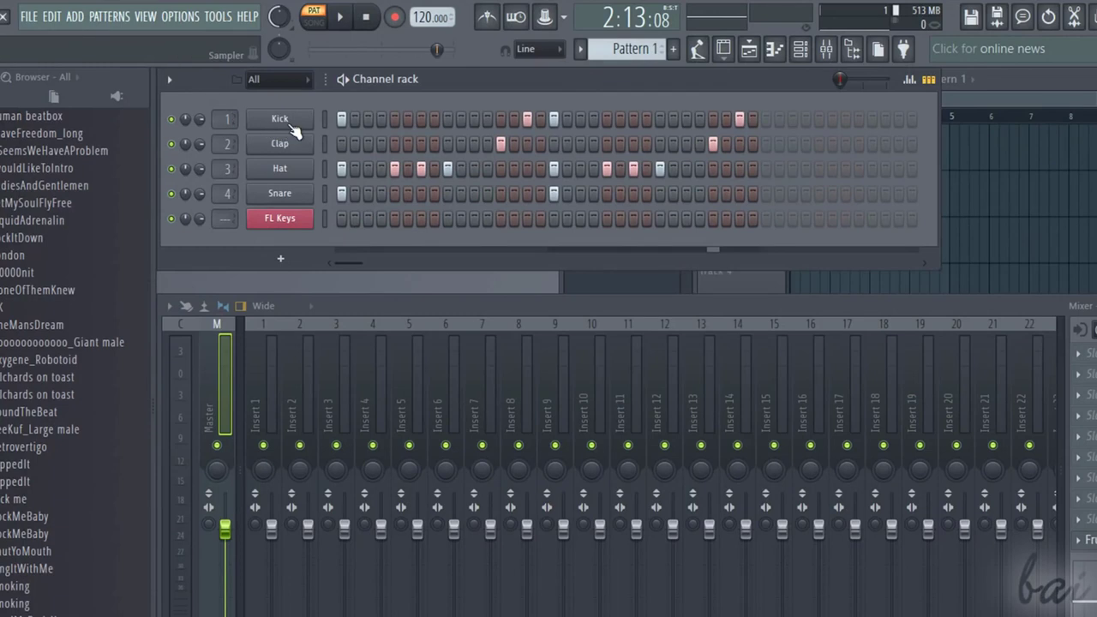
left_click(281, 120)
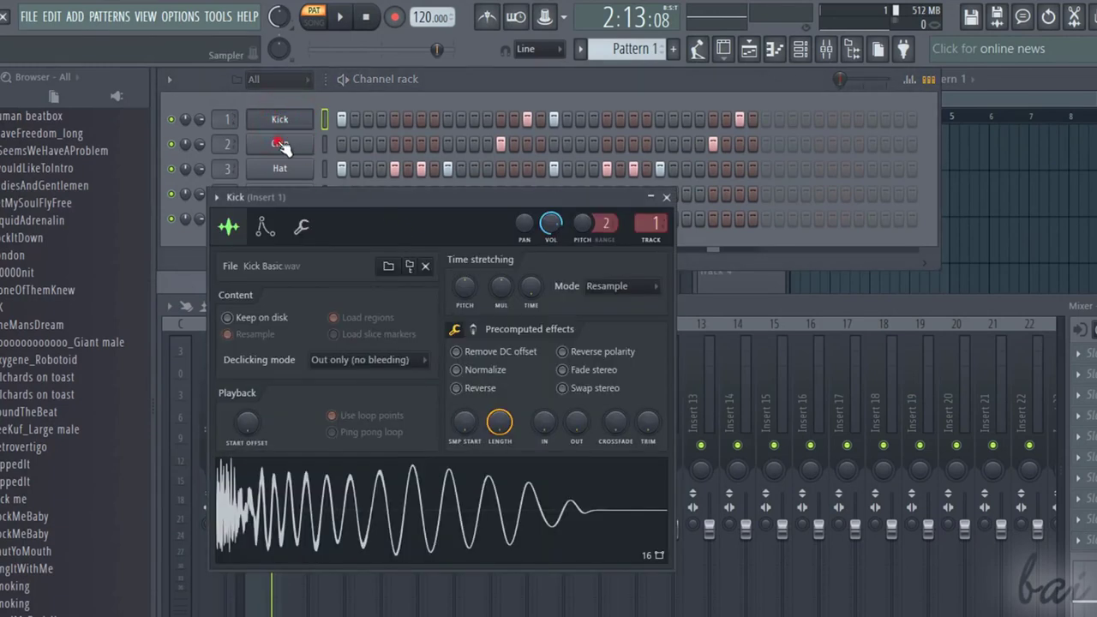
- View the Clap, Hat and FL Keys channel settings in turn, repositioning the FL Keys window
left_click(281, 144)
left_click(281, 169)
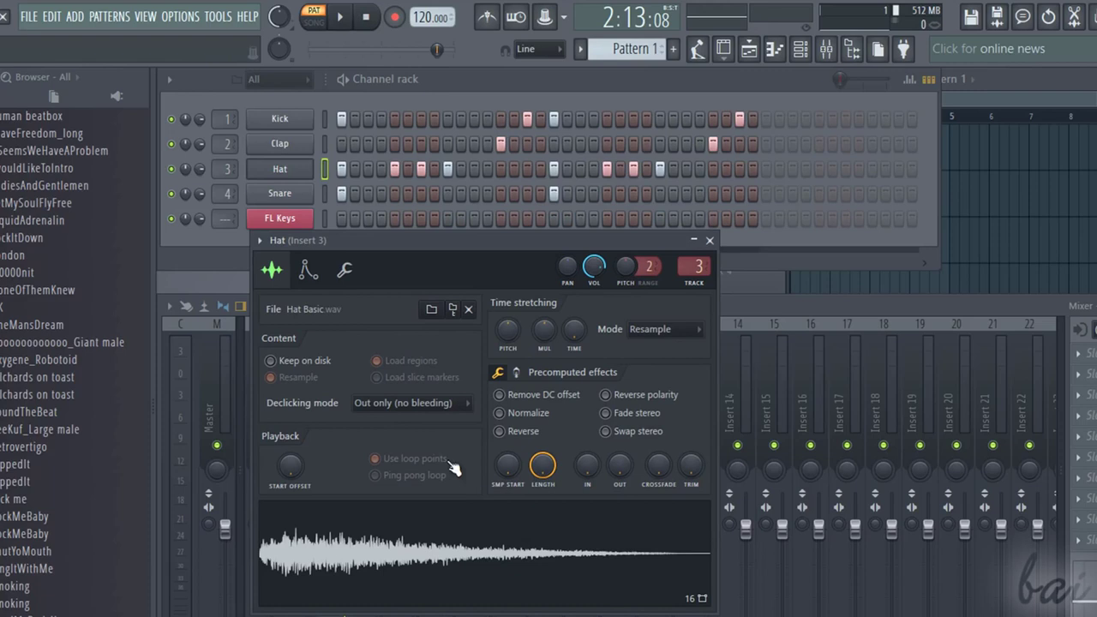
left_click(287, 218)
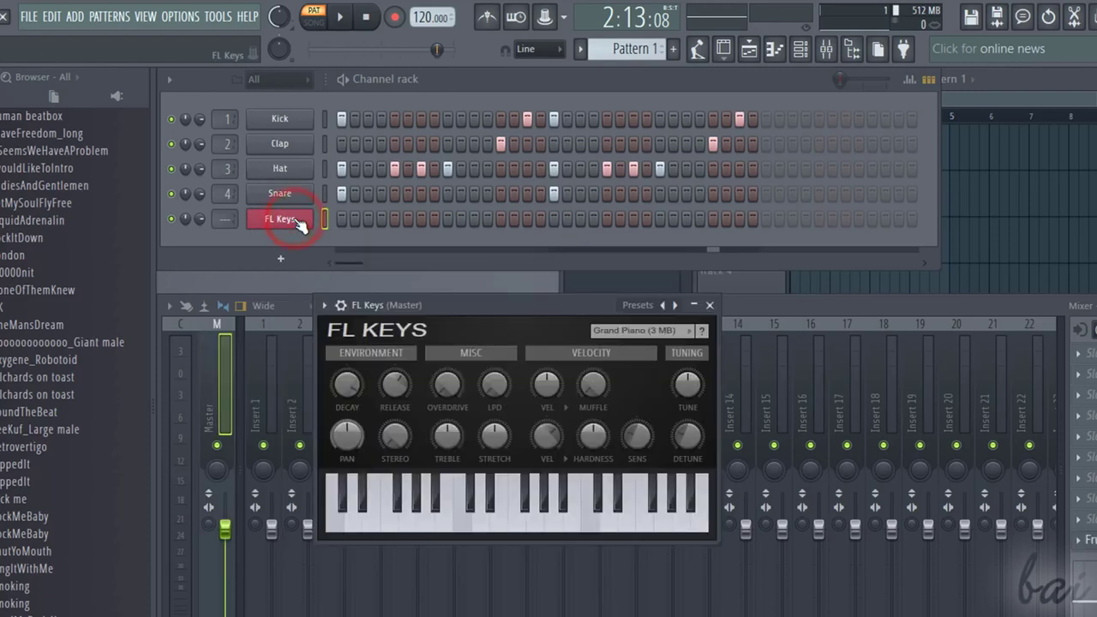
left_click_drag(402, 303, 375, 268)
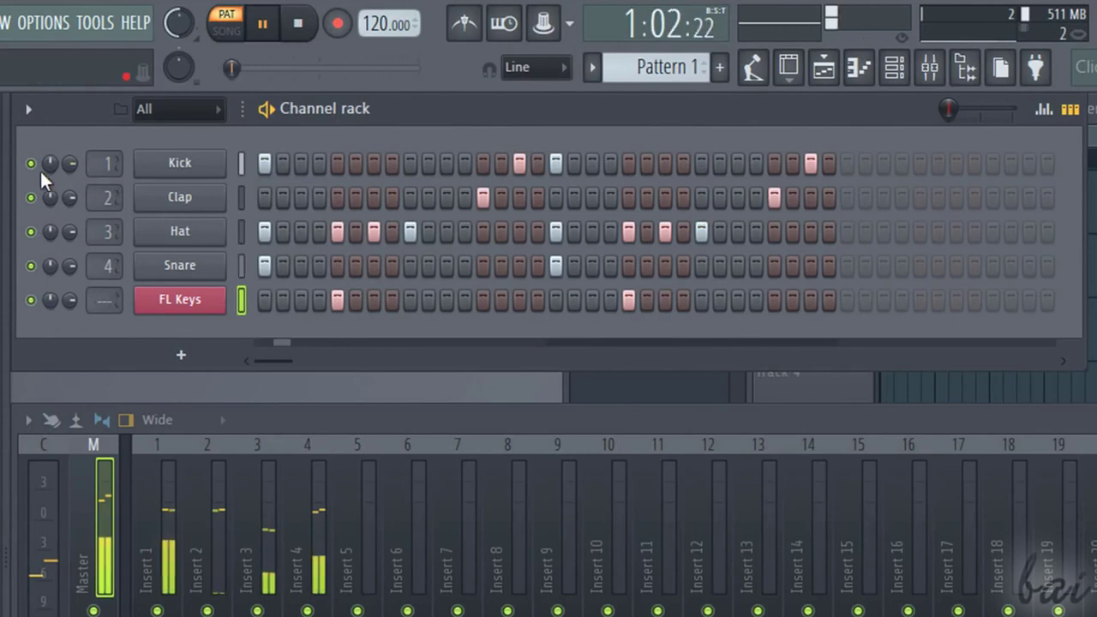
- Solo the Hat channel, pan the hi-hat to one side, then return it to centre
left_click(31, 231)
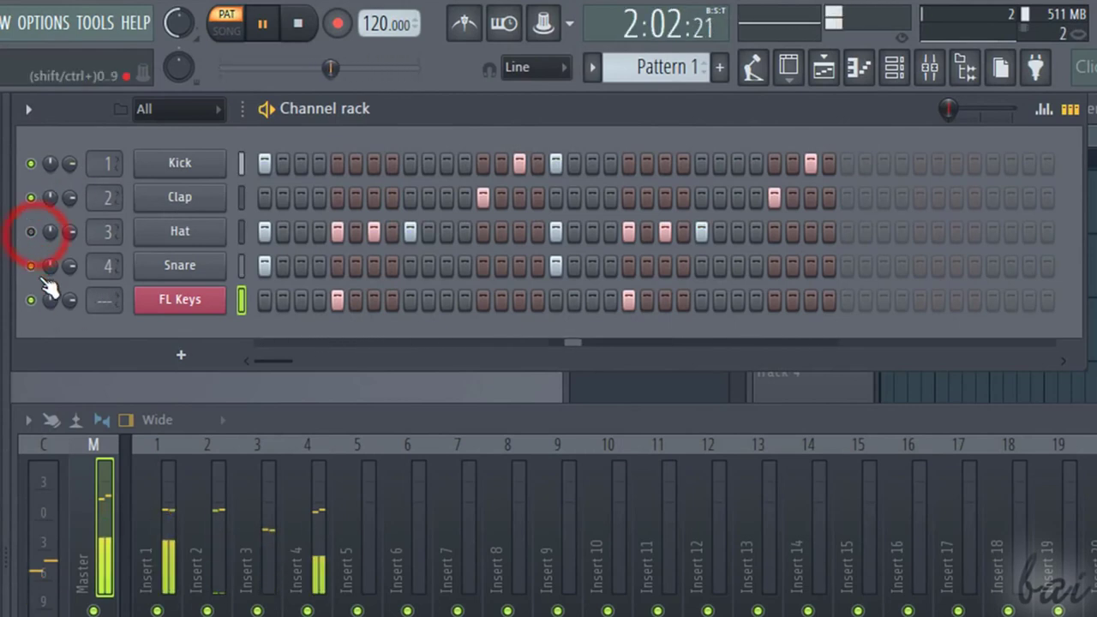
left_click(31, 300)
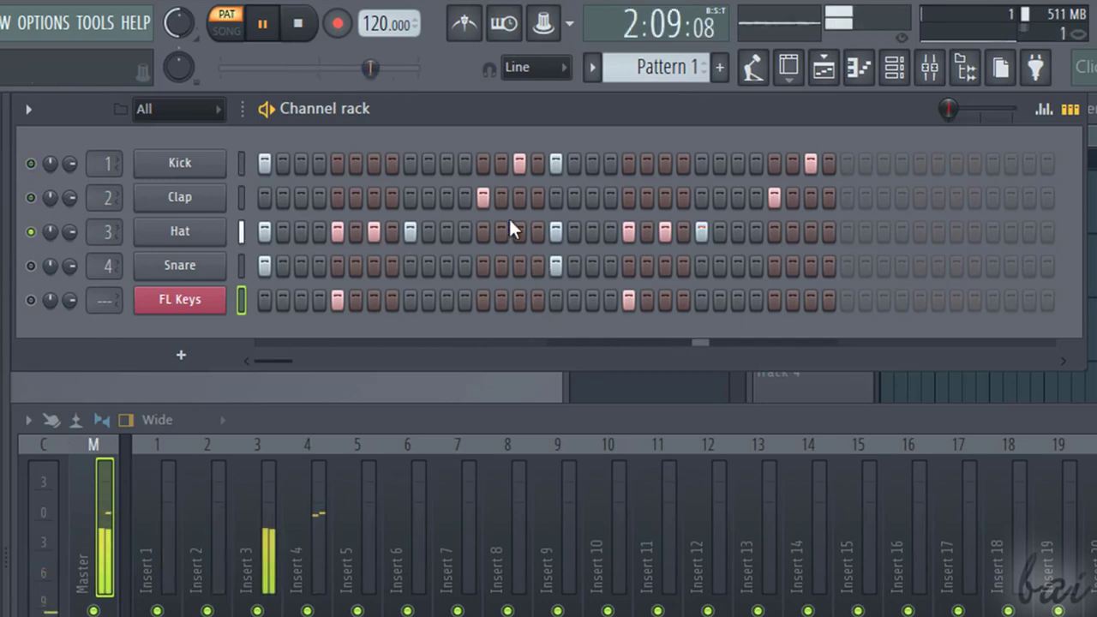
left_click_drag(51, 230, 51, 249)
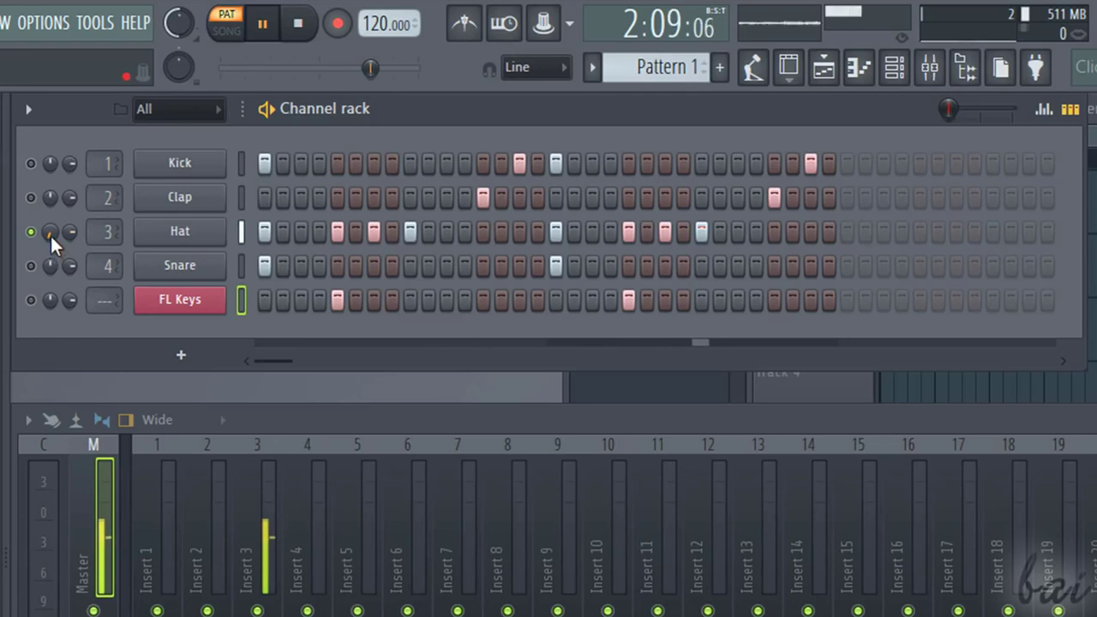
left_click_drag(50, 233, 49, 224)
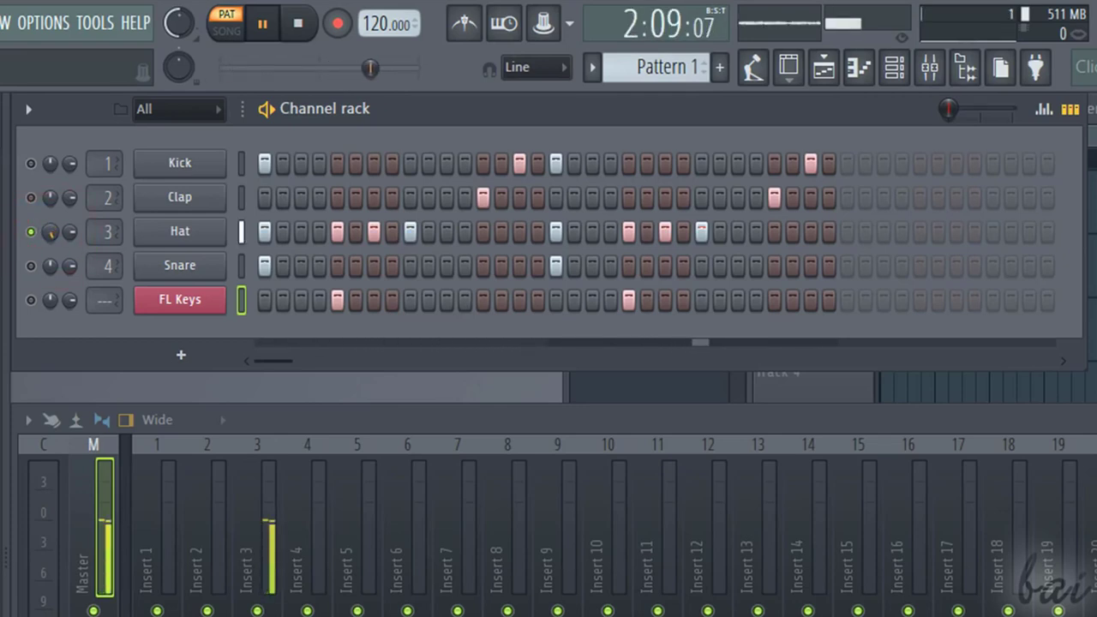
left_click_drag(50, 231, 72, 219)
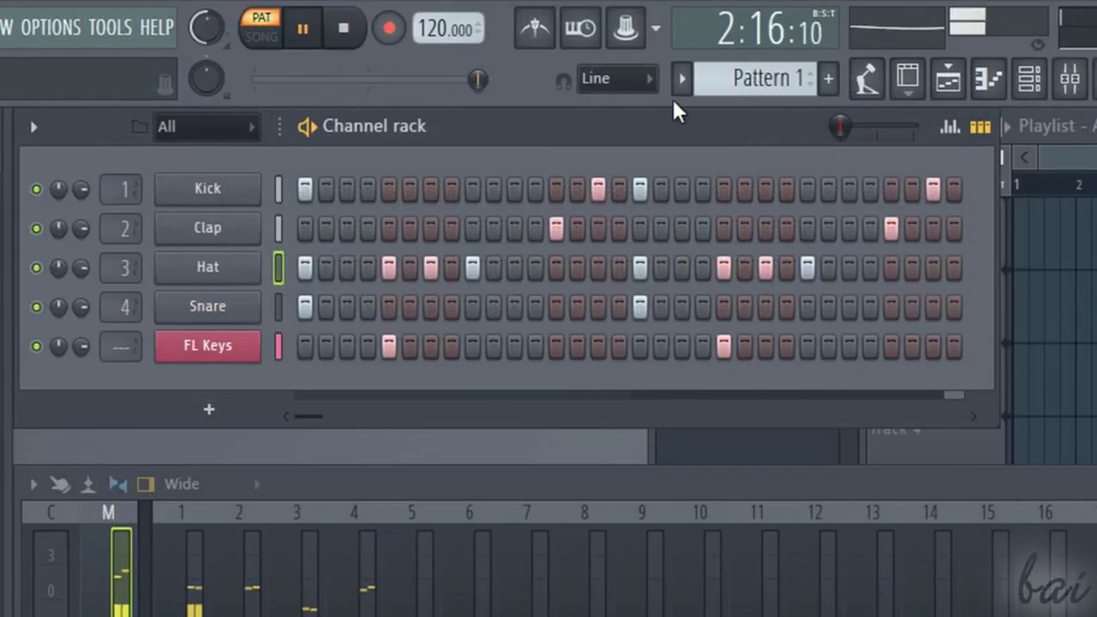
- Switch to the Perc pattern, then Melodies, then back to Pattern 1
left_click(682, 81)
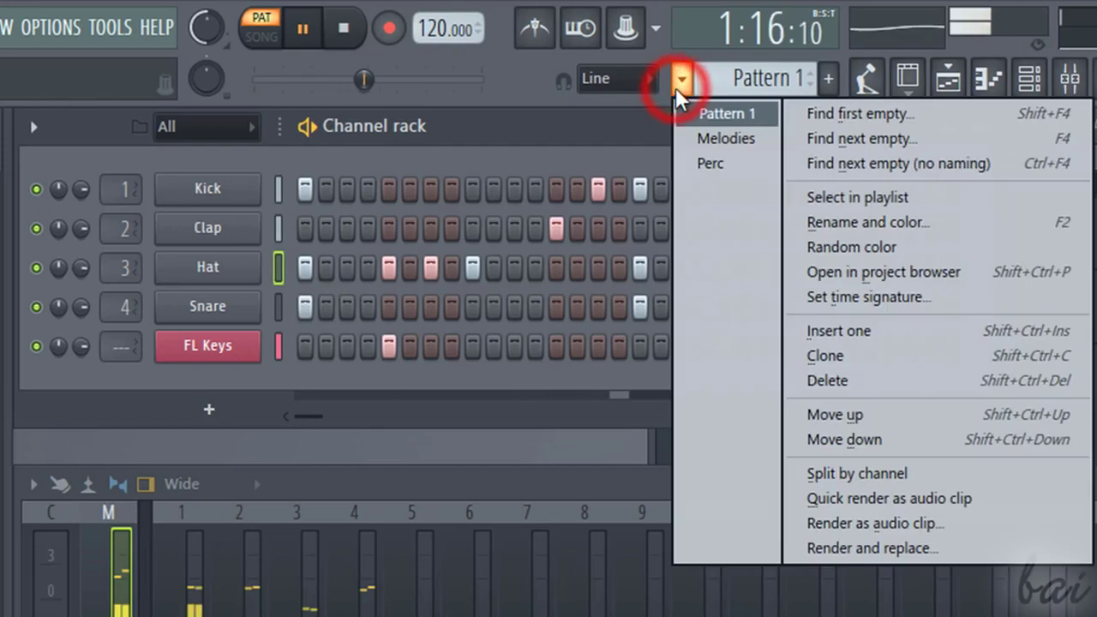
left_click(696, 161)
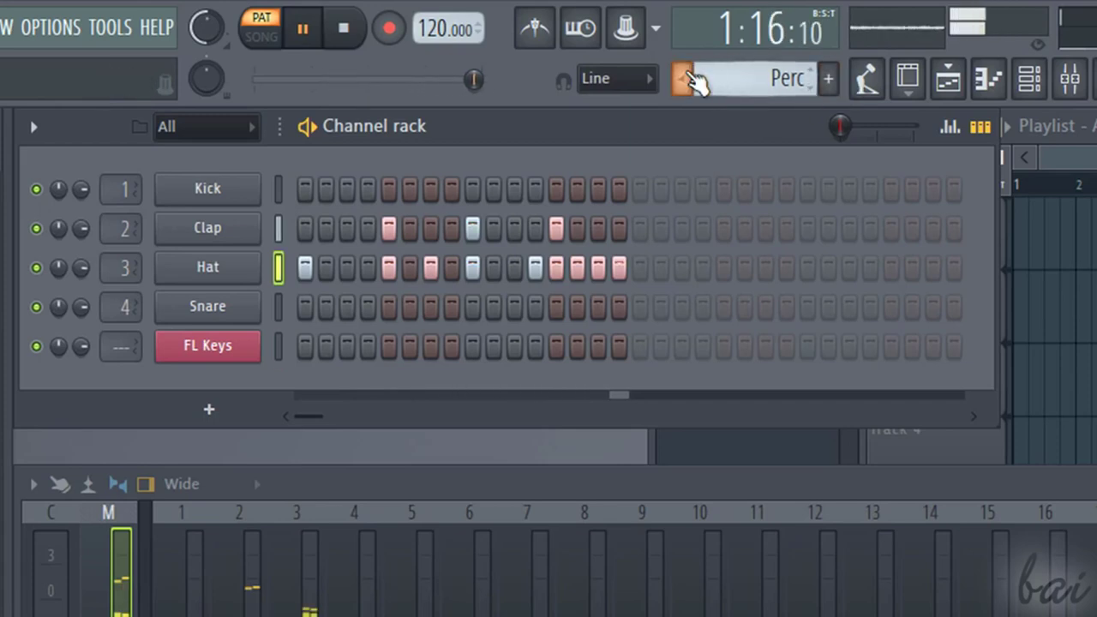
left_click(683, 78)
left_click(731, 137)
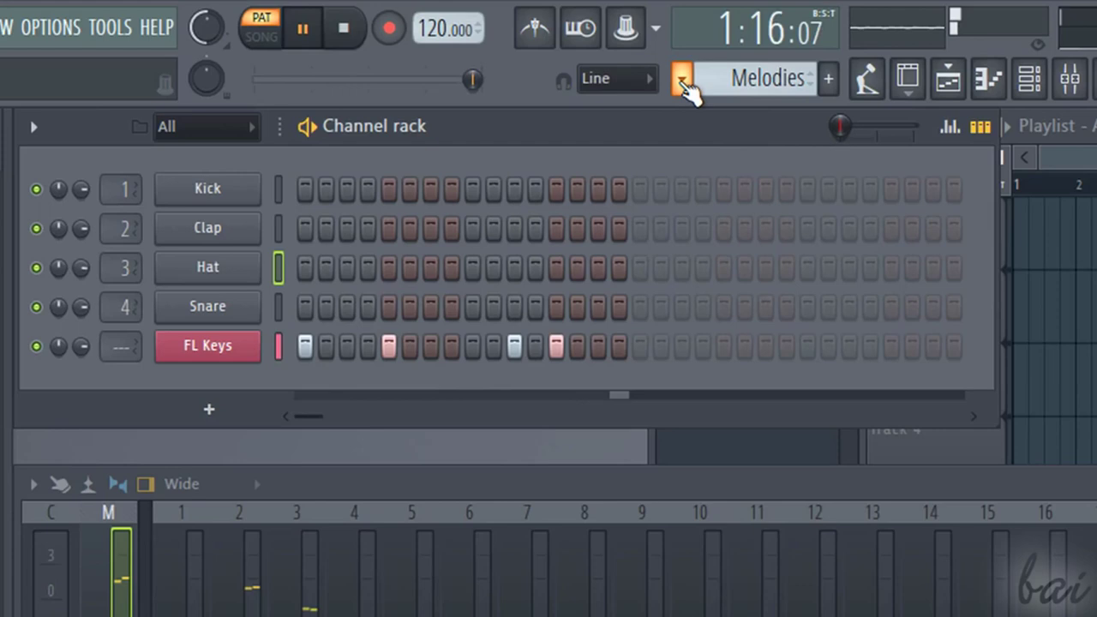
left_click(683, 78)
left_click(700, 110)
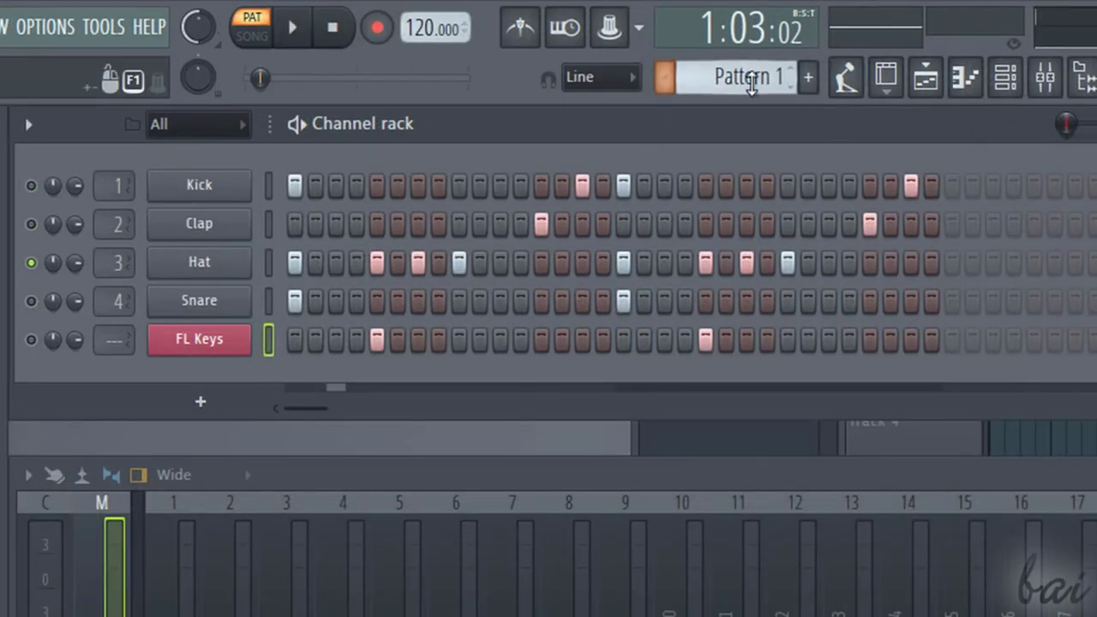
- Create a new pattern named Melodies and start playback
left_click(808, 79)
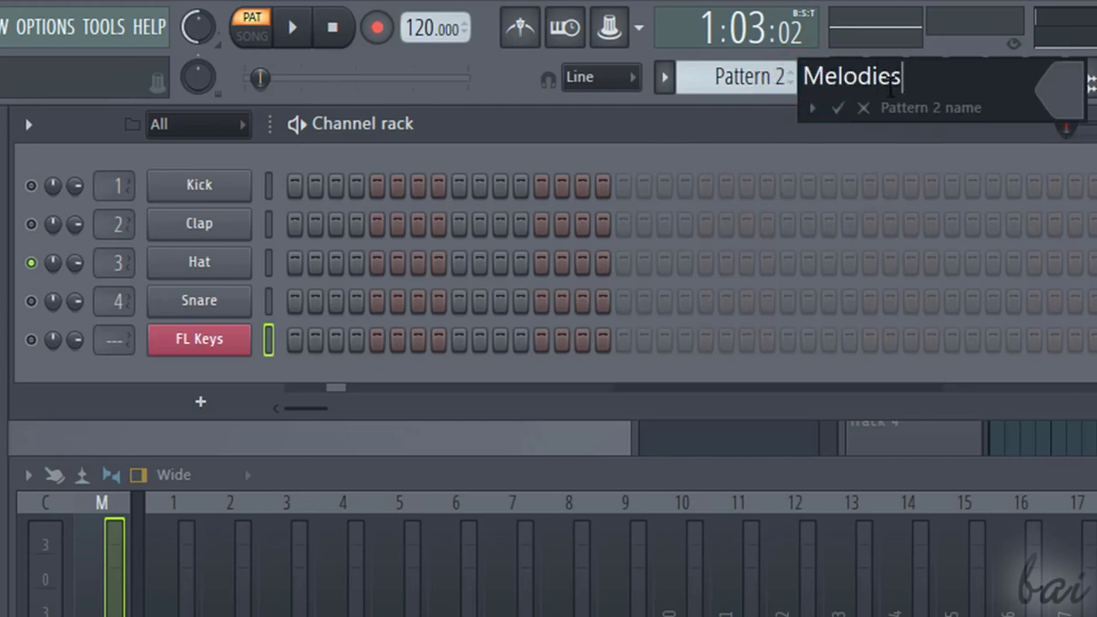
left_click(838, 108)
key("space")
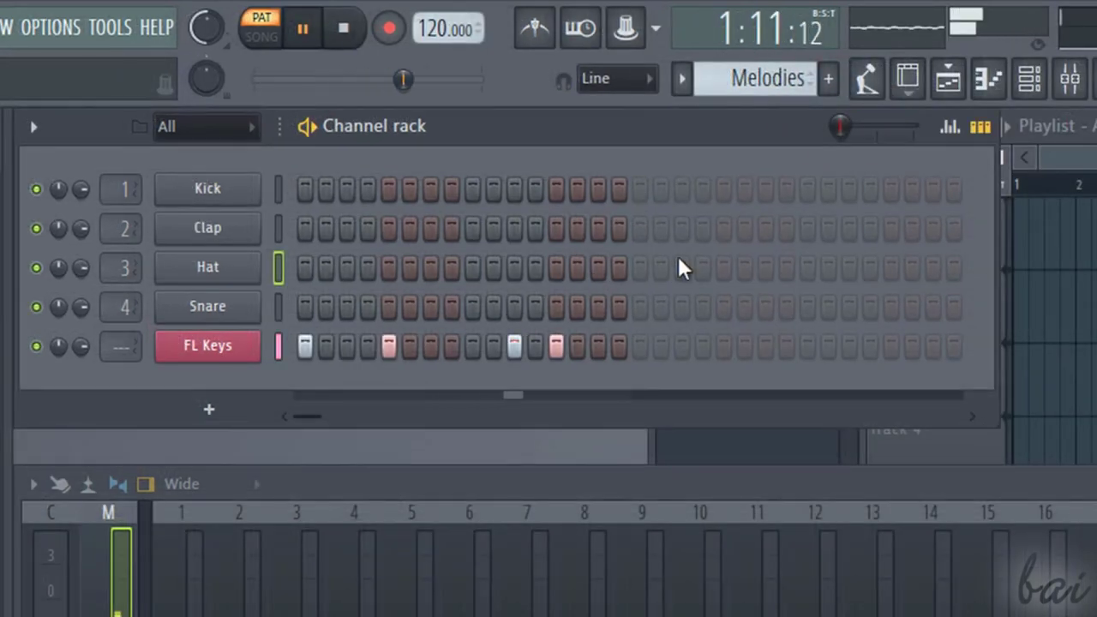
- While playing, step through Pattern 1, Perc and Melodies, then stop back on Pattern 1
left_click(681, 81)
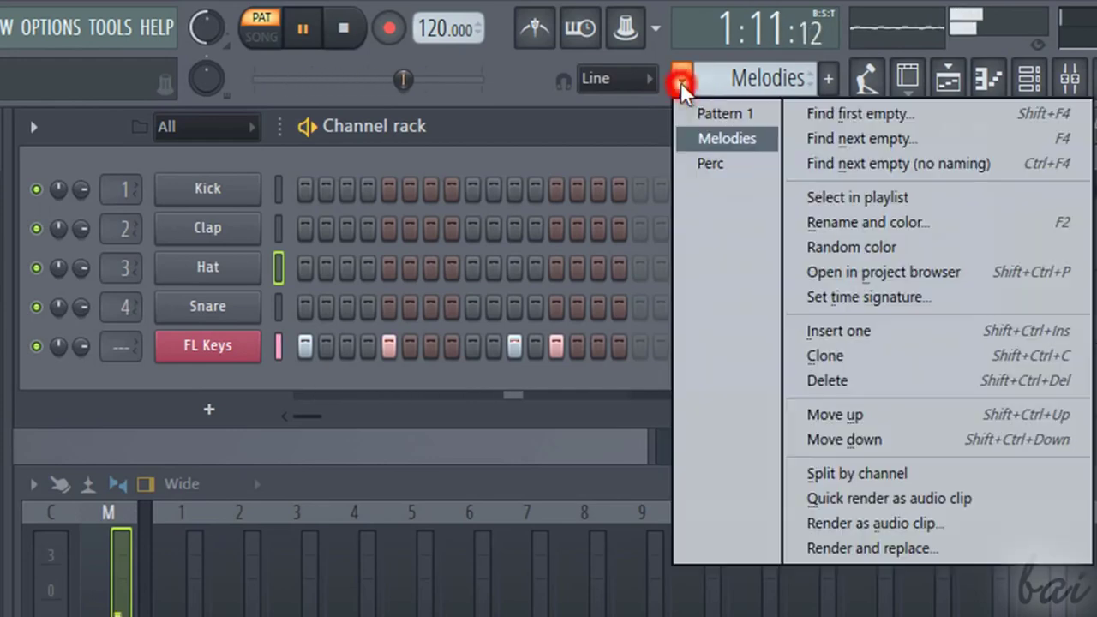
left_click(737, 121)
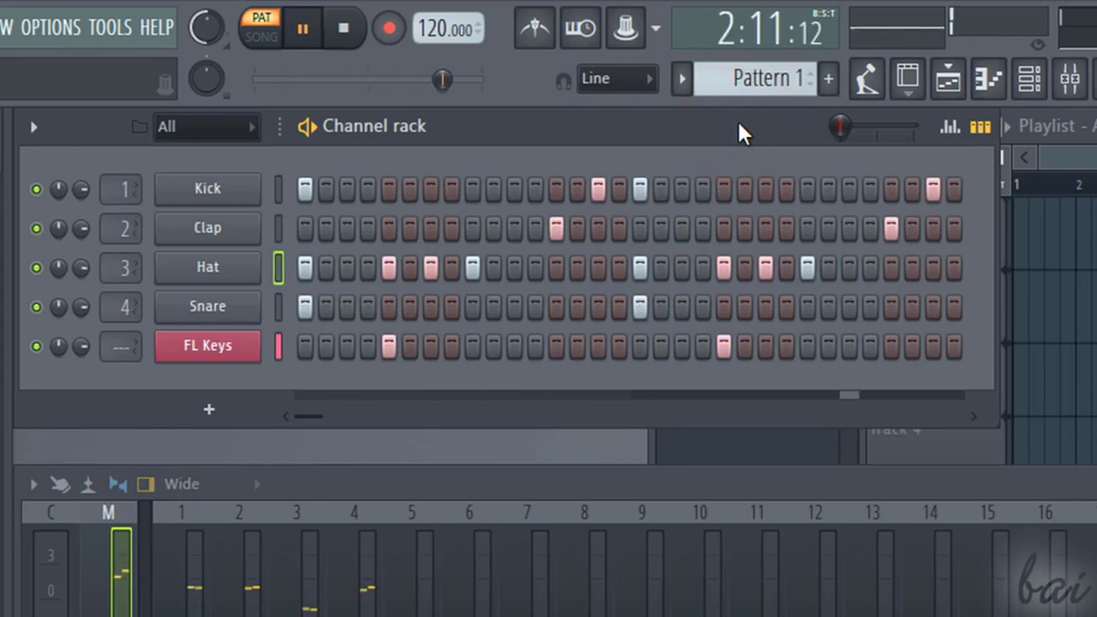
left_click(682, 82)
left_click(696, 161)
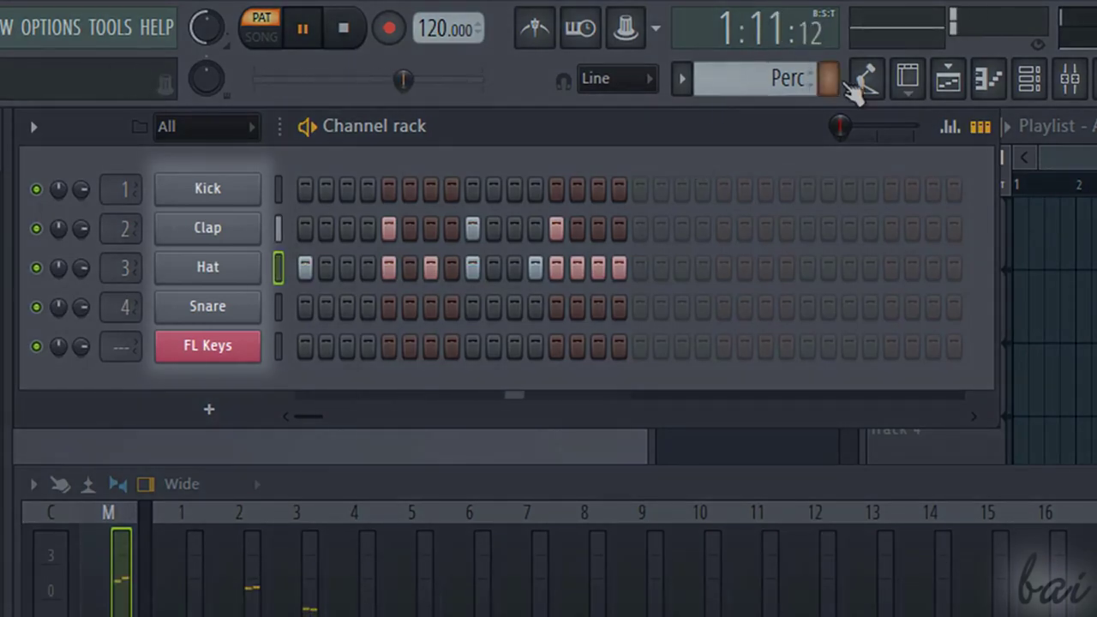
left_click(682, 80)
left_click(733, 138)
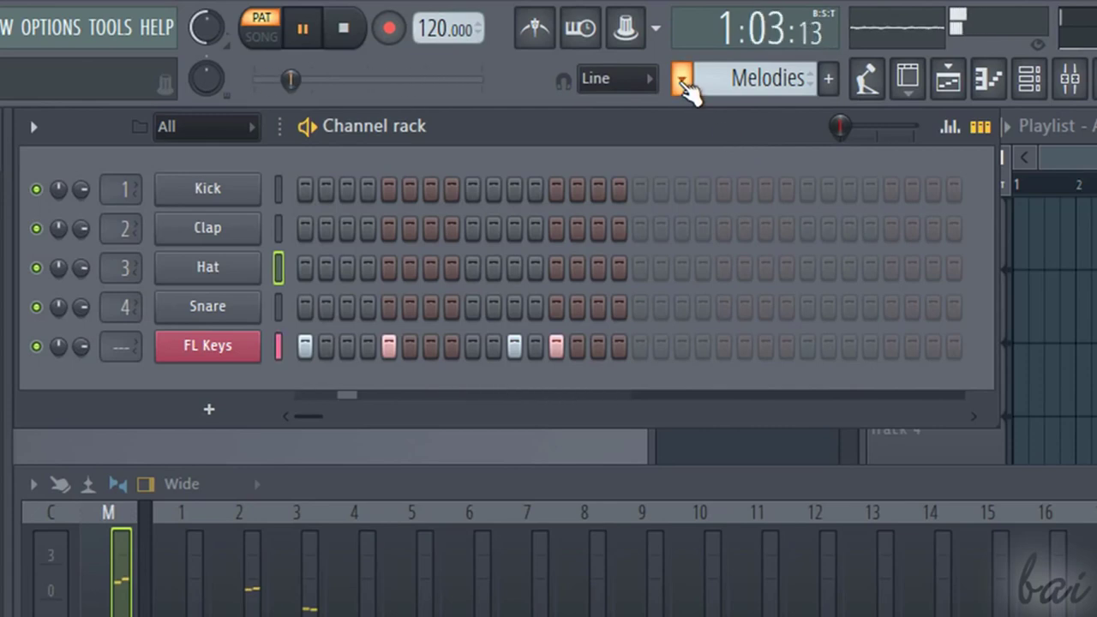
left_click(682, 80)
left_click(700, 110)
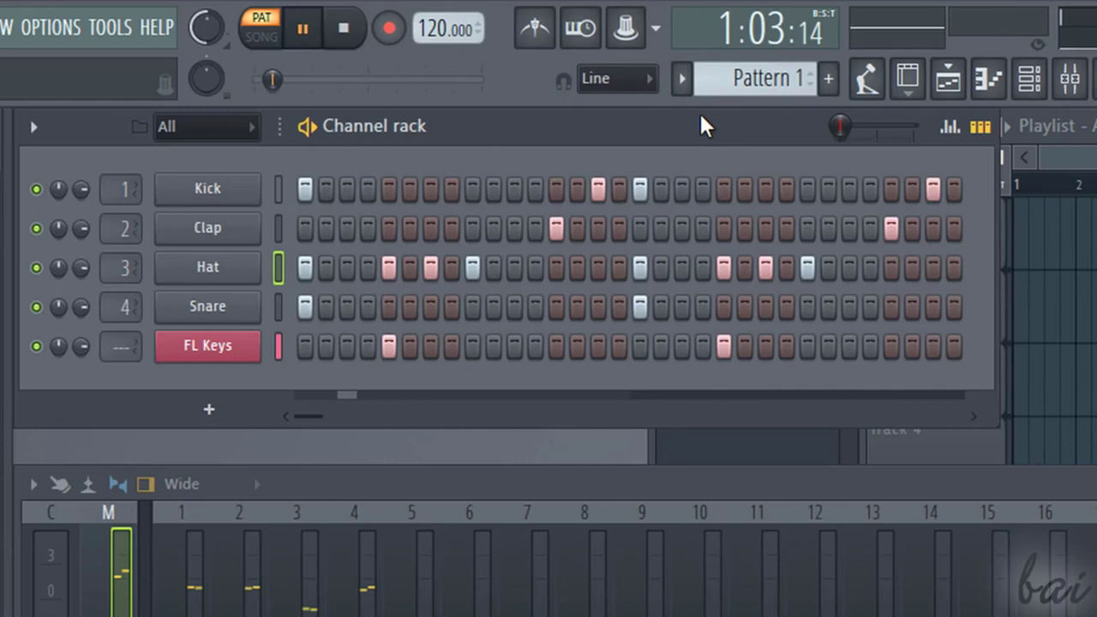
key("space")
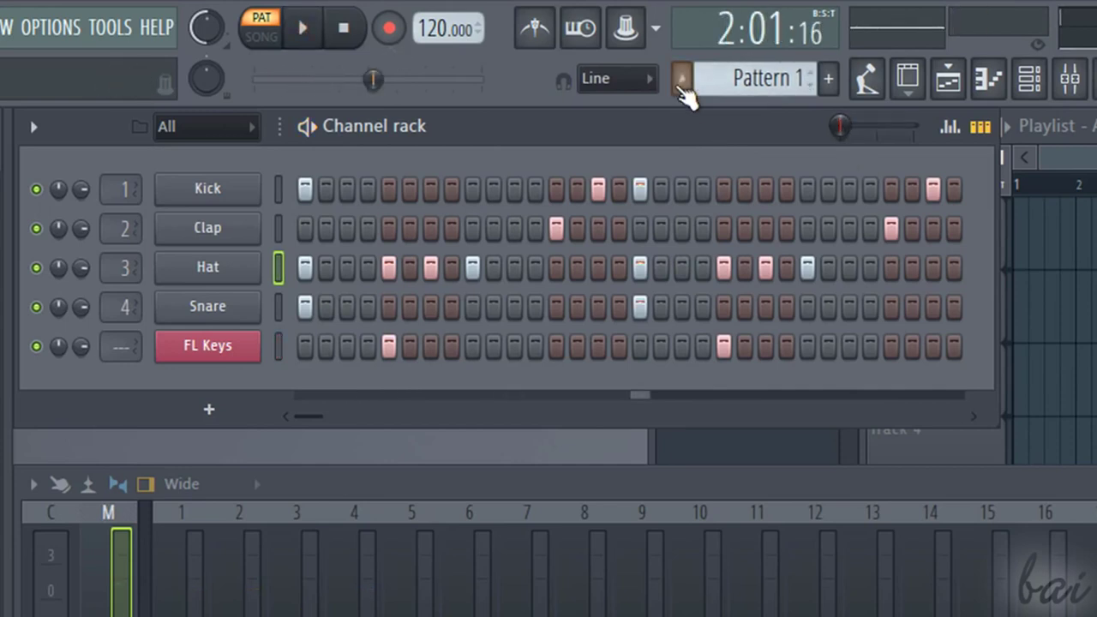
- Open the pattern list and commands menu, then start the pattern playing
left_click(682, 80)
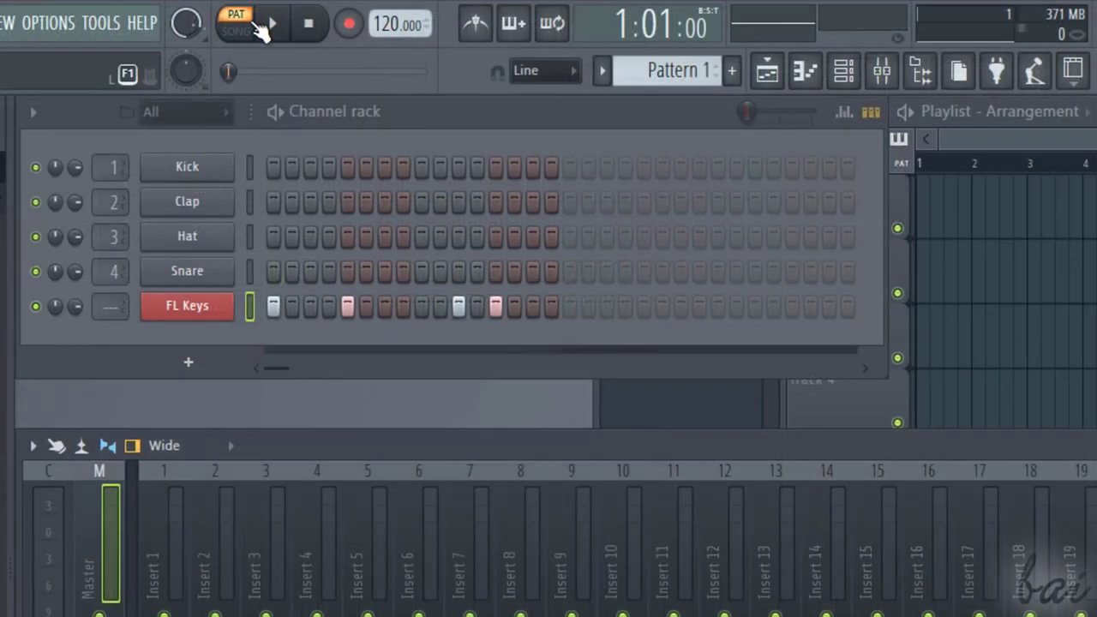
left_click(301, 28)
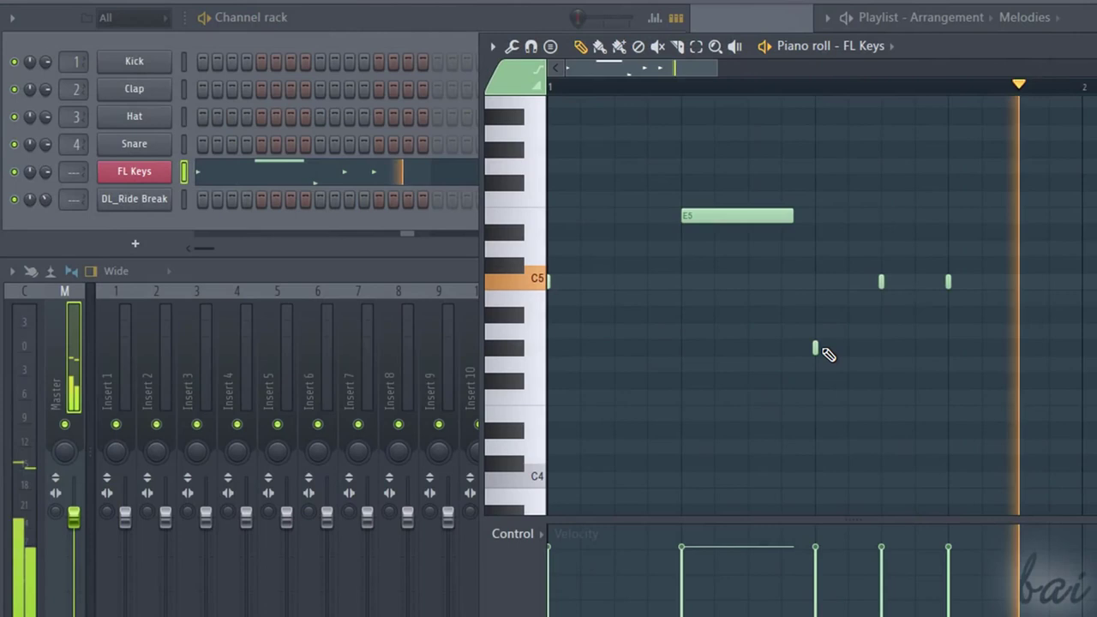
- Lengthen the G#4 melody note, add a D#5 note, and reopen the piano roll
left_click_drag(824, 348, 610, 298)
mouse_move(617, 233)
left_mouse_down()
mouse_move(643, 237)
mouse_move(629, 251)
mouse_move(666, 250)
left_mouse_up()
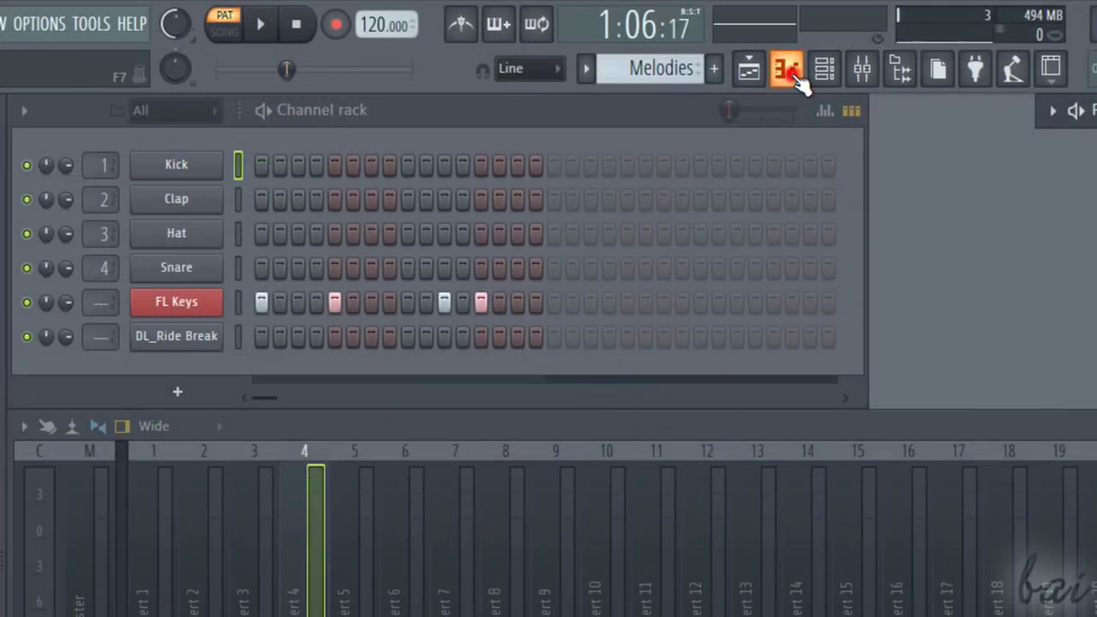
left_click(788, 71)
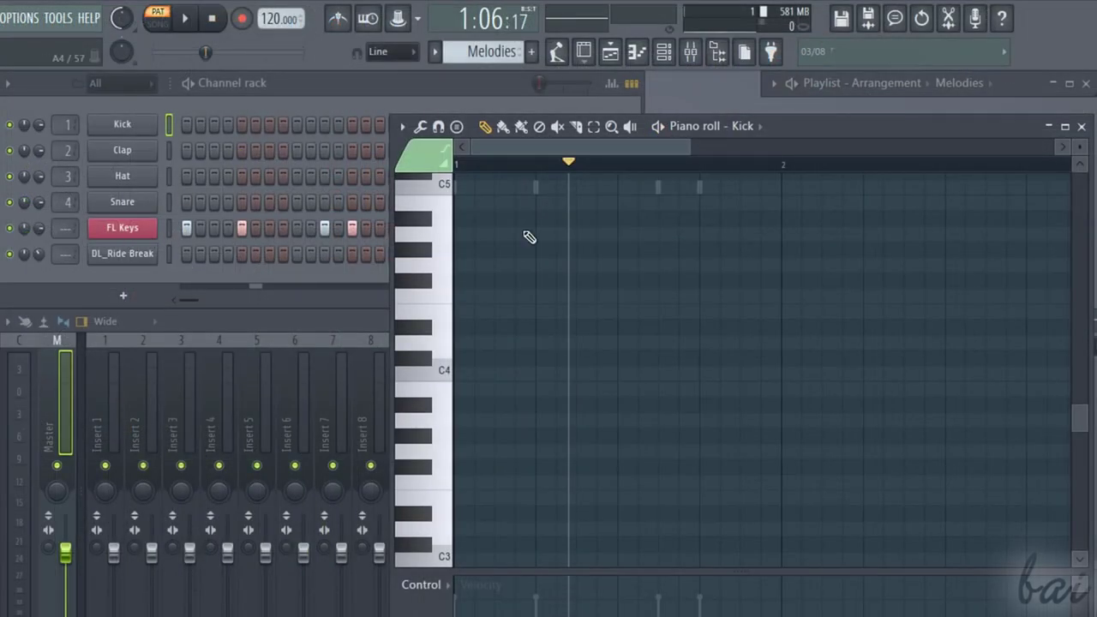
left_click(750, 128)
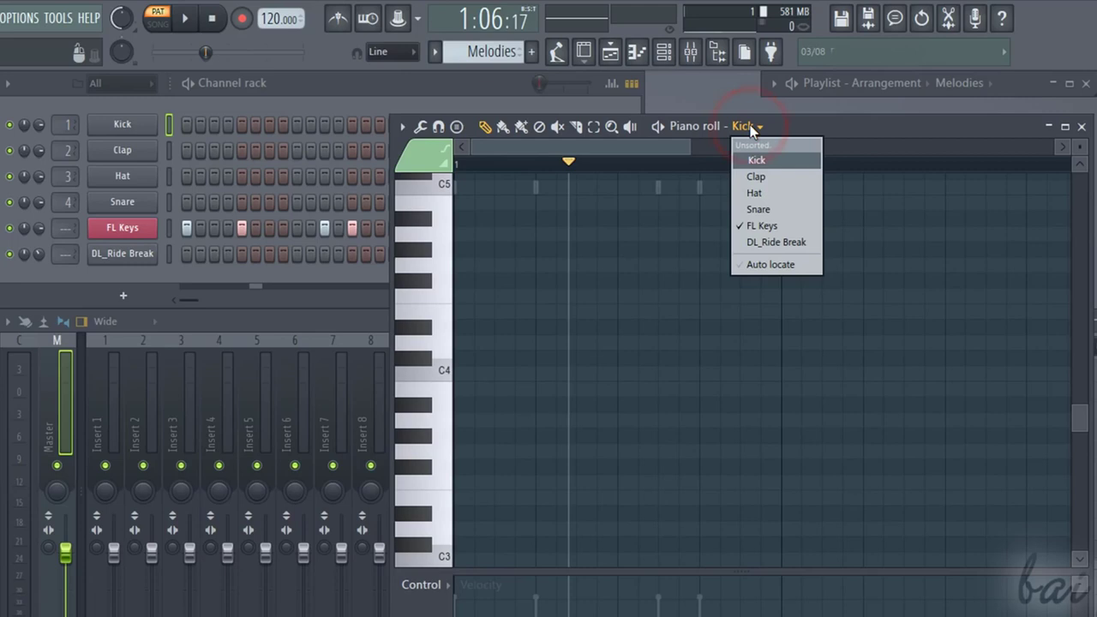
left_click(817, 127)
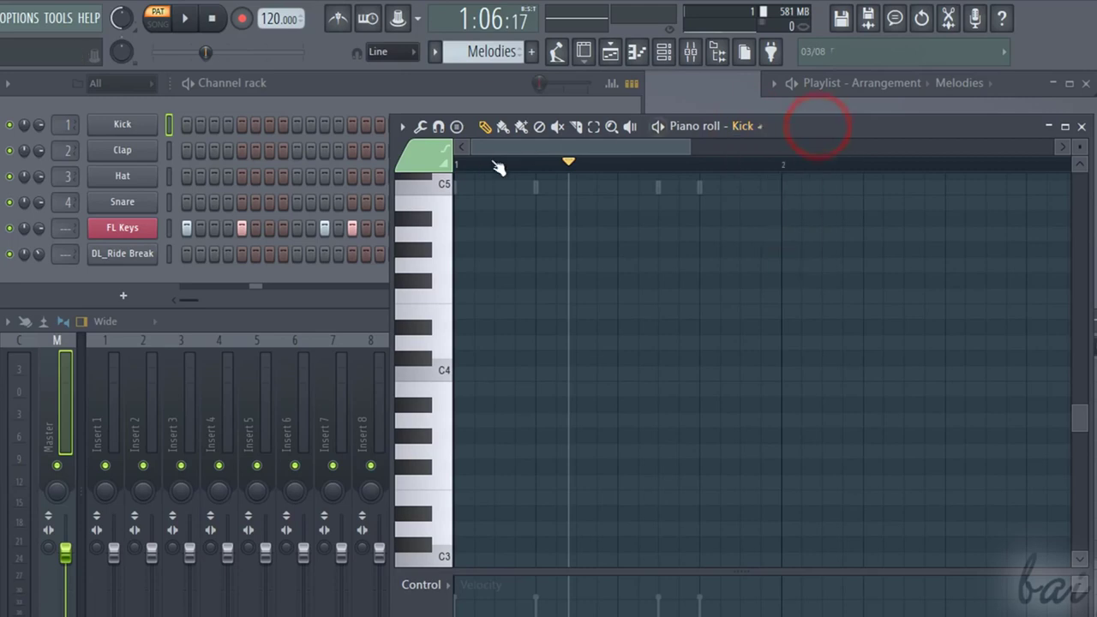
- Preview the sound at several pitches, then switch the piano roll to the FL Keys channel
left_click(435, 225)
left_click(431, 275)
left_click(431, 303)
left_click(430, 362)
left_click(433, 514)
left_click(438, 291)
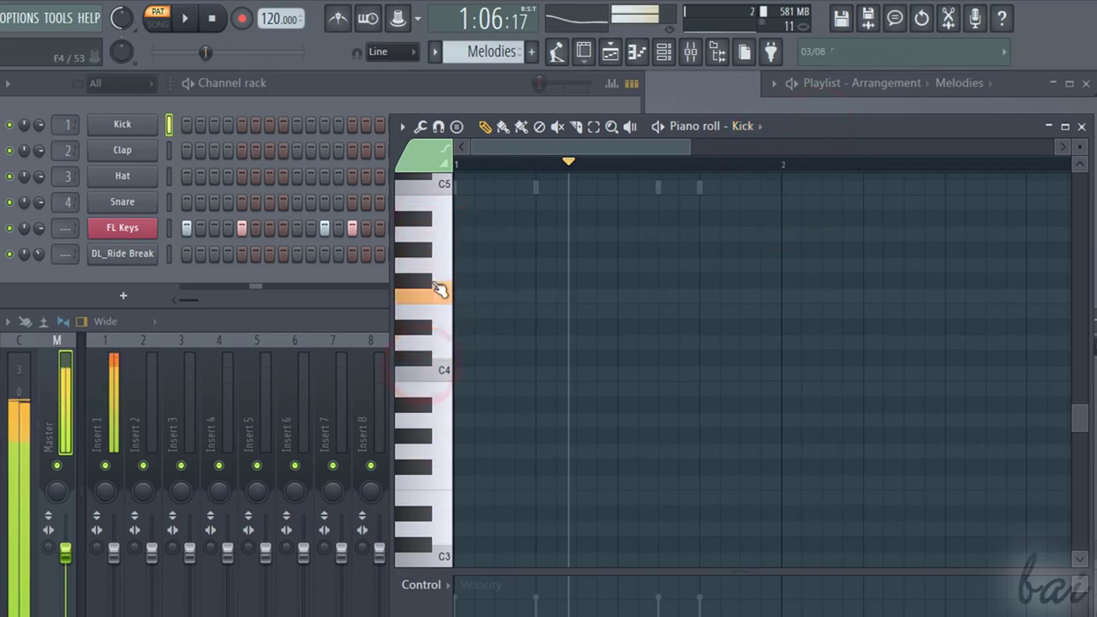
left_click(433, 261)
left_click(432, 394)
left_click(751, 127)
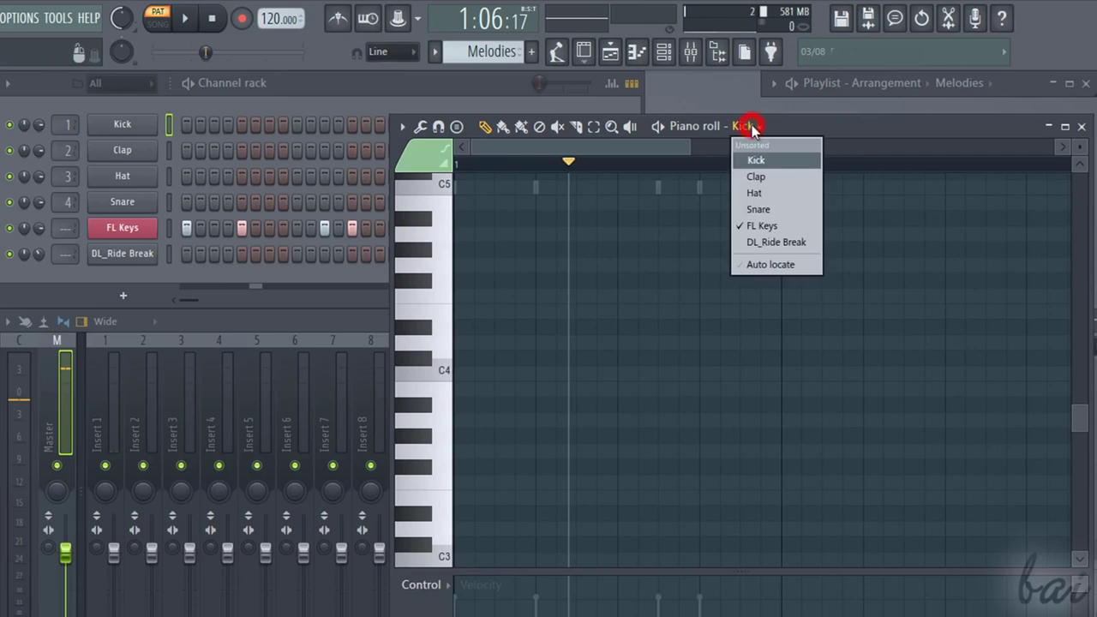
left_click(780, 223)
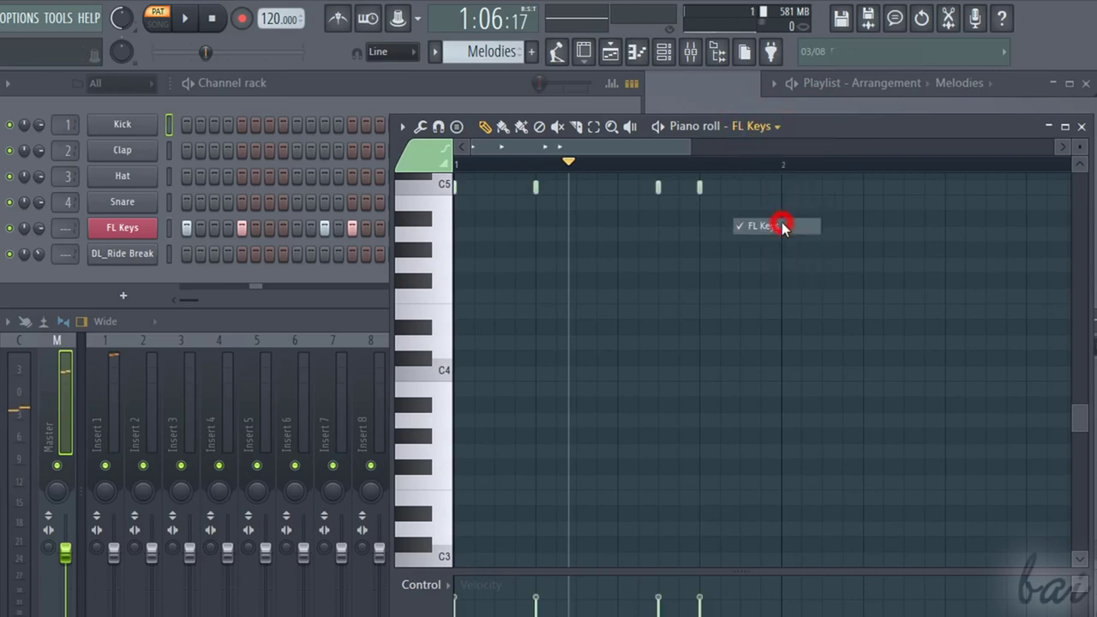
- Preview FL Keys pitches up and down the piano-roll keyboard
mouse_move(443, 230)
left_mouse_down()
mouse_move(421, 433)
mouse_move(449, 363)
mouse_move(439, 240)
left_mouse_up()
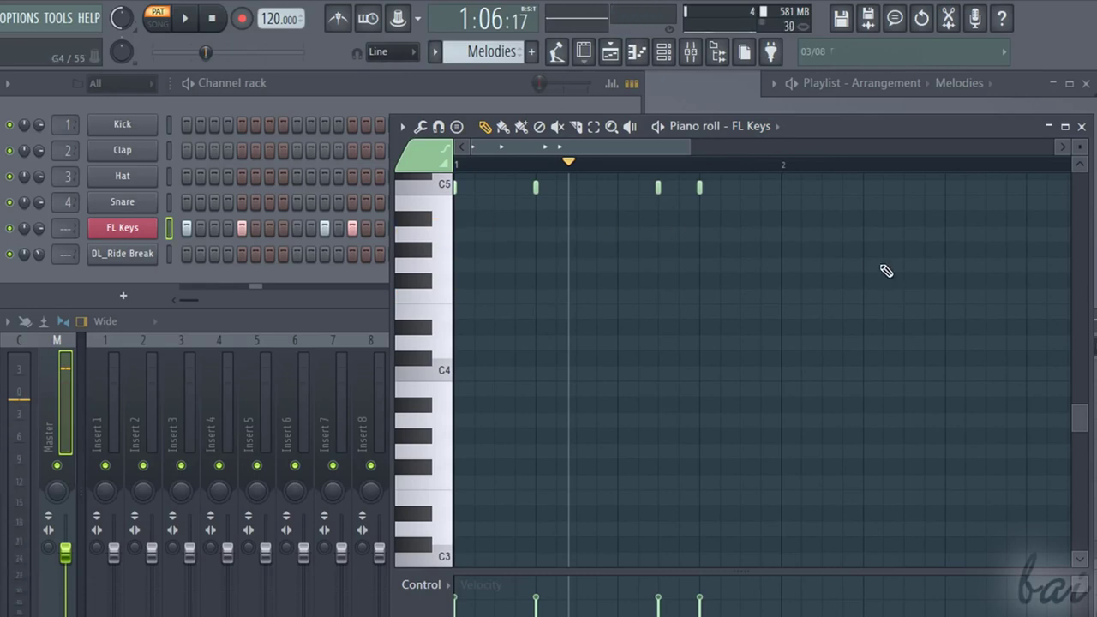
left_click_drag(1082, 420, 1080, 364)
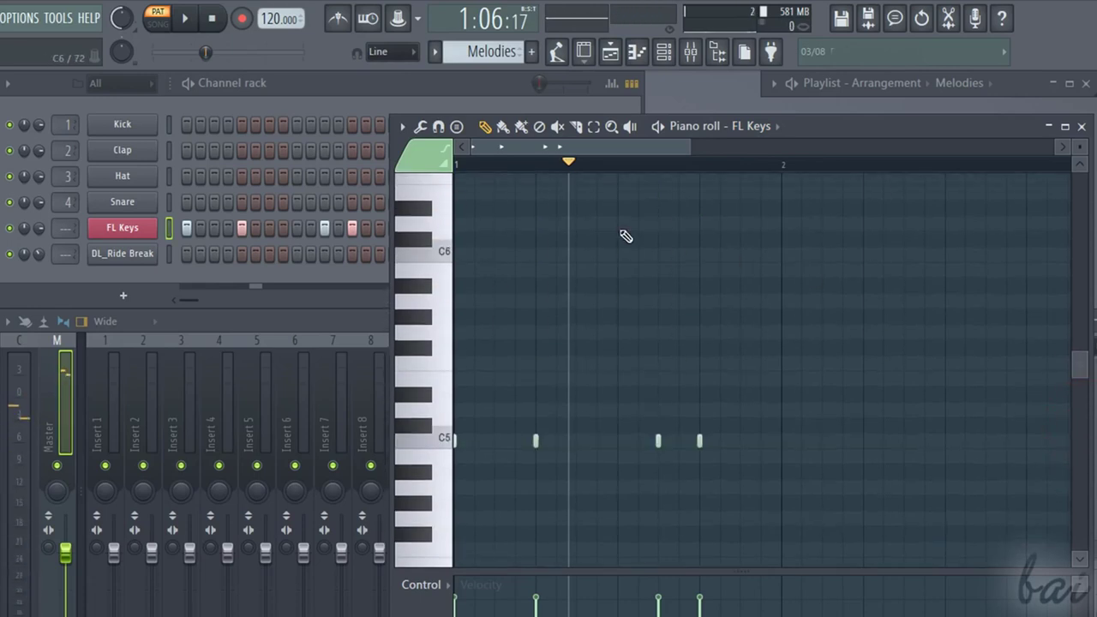
left_click(430, 208)
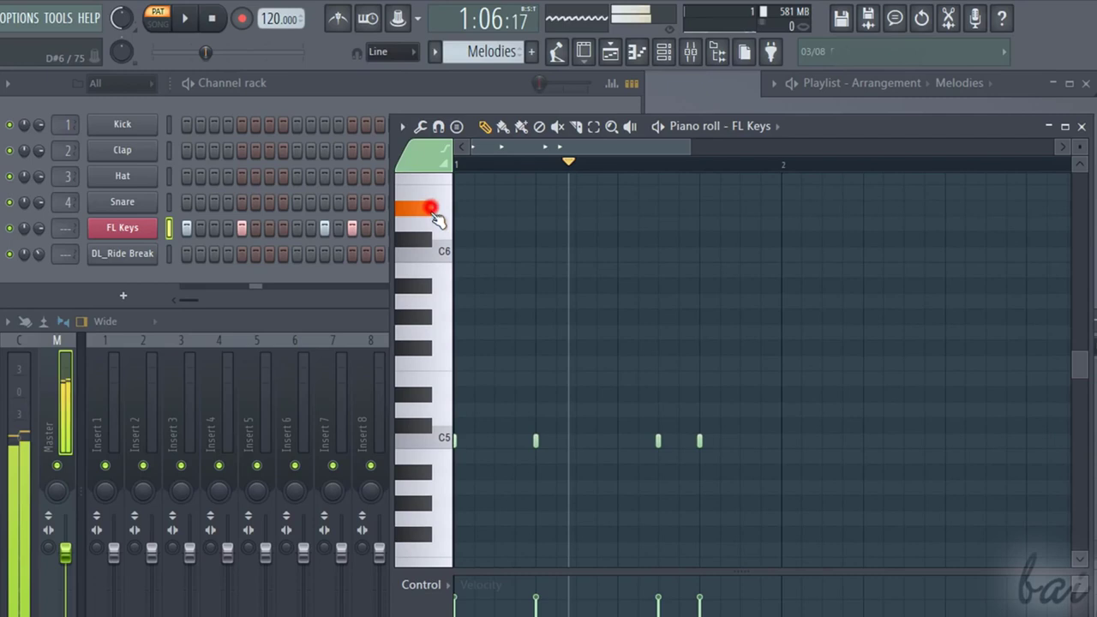
left_click(431, 283)
left_click(428, 326)
left_click(428, 394)
left_click(422, 463)
left_click(427, 507)
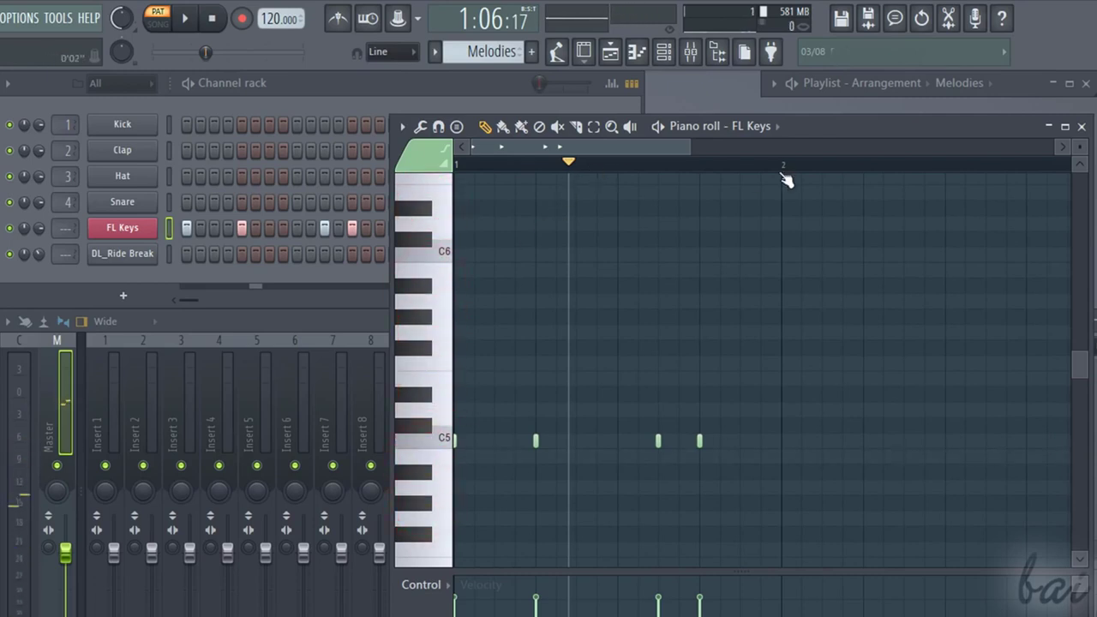
left_click_drag(633, 146, 593, 153)
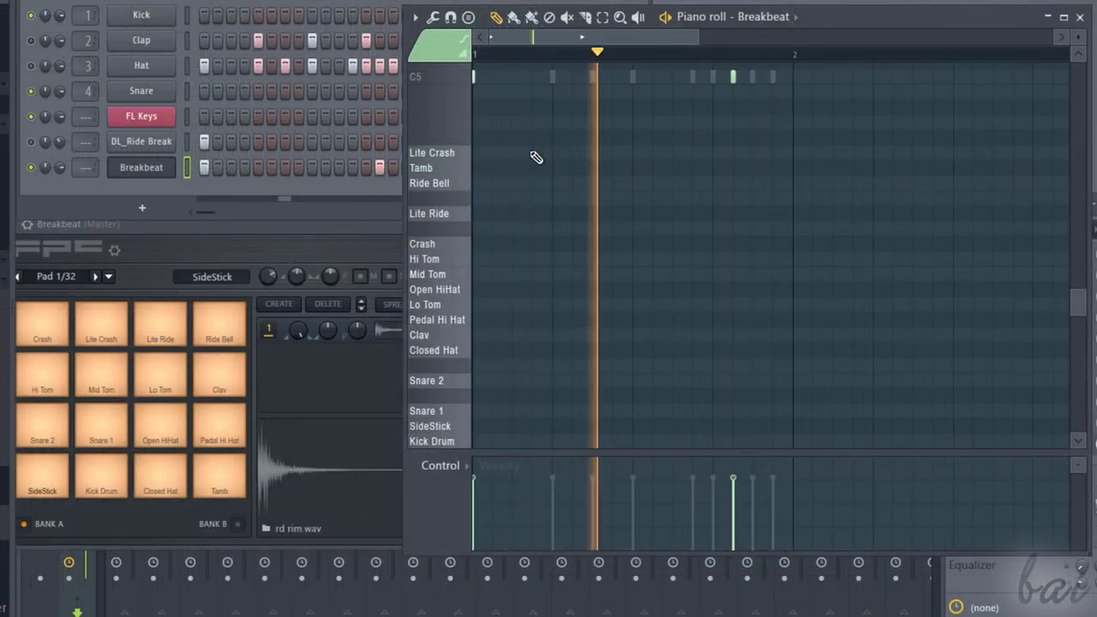
- Add Crash, Tamb, Ride, Tom and Clav hits to Breakbeat, then delete the bar-2 Mid Tom
left_click(535, 153)
left_click(634, 168)
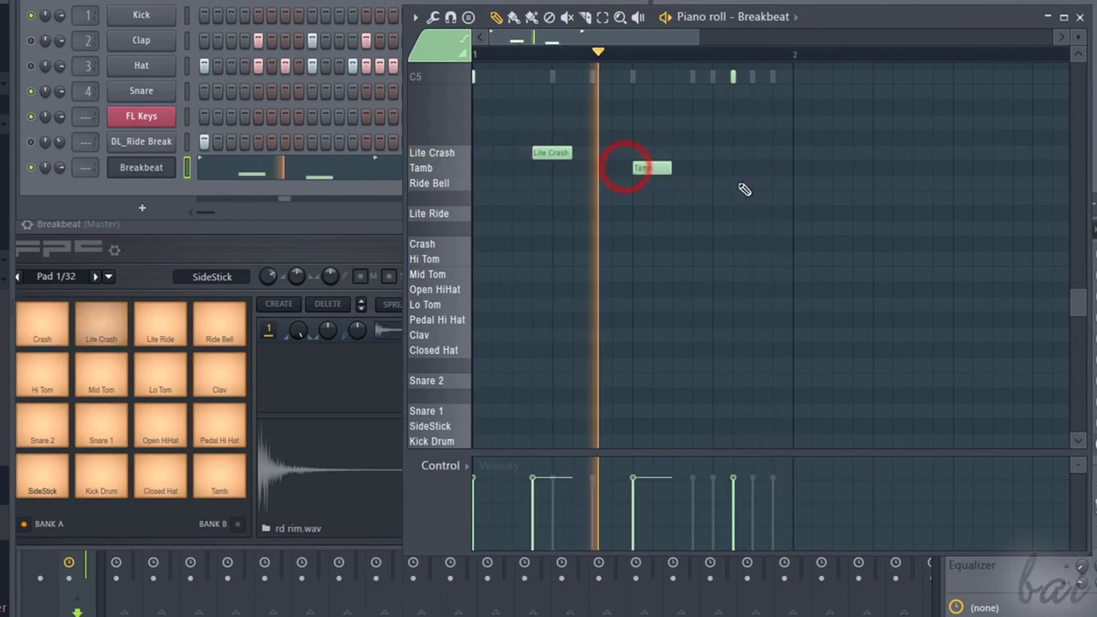
left_click(735, 183)
left_click(555, 213)
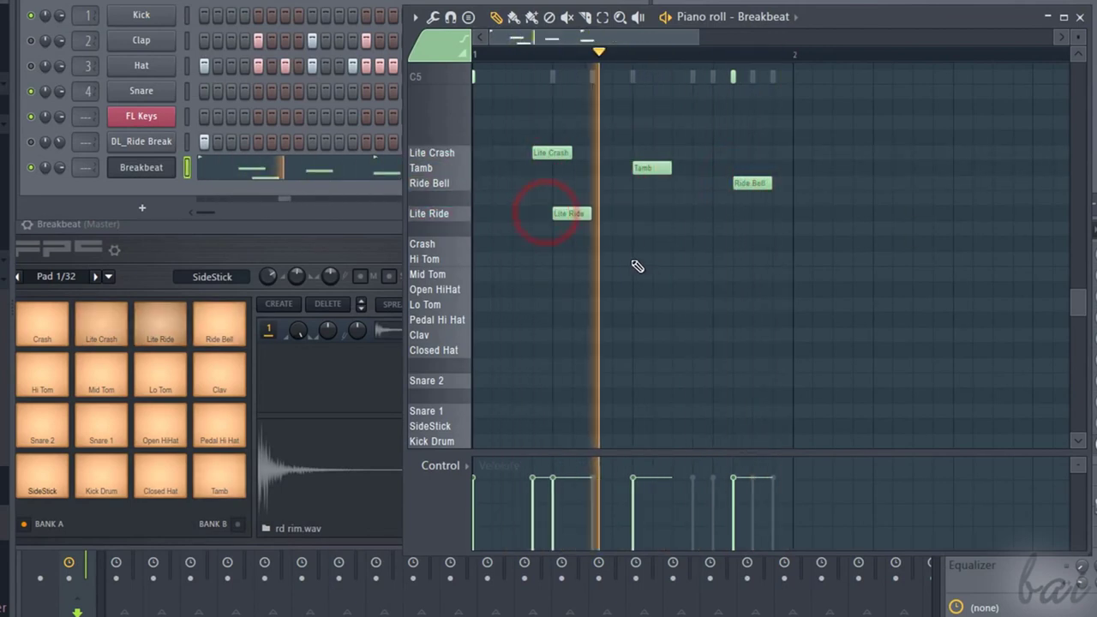
left_click(635, 259)
left_click(695, 274)
left_click(796, 274)
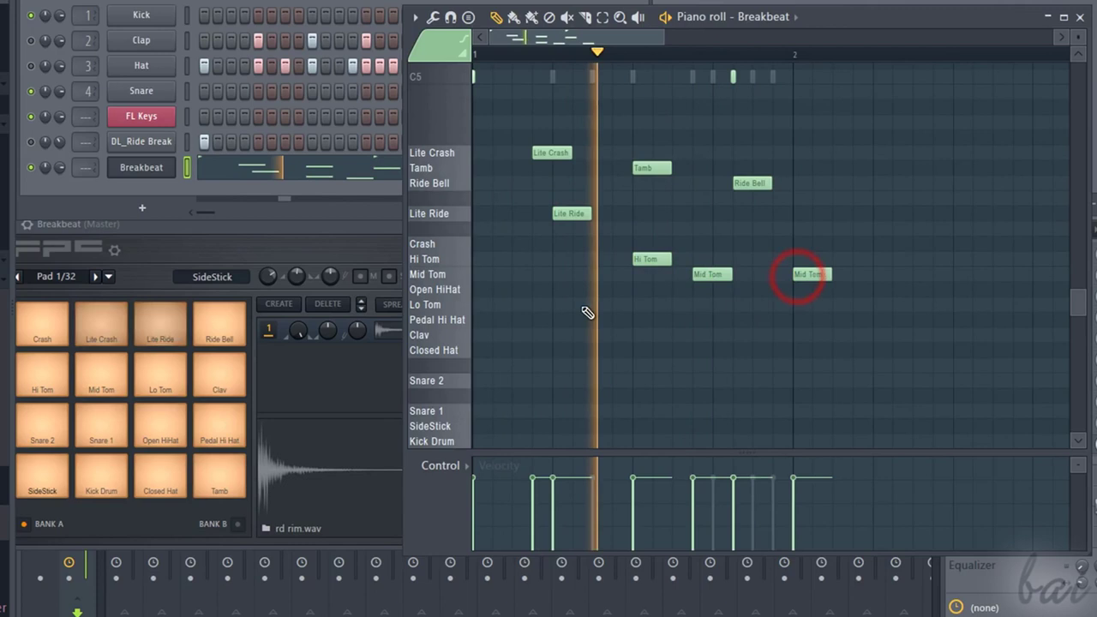
left_click(576, 304)
left_click(657, 335)
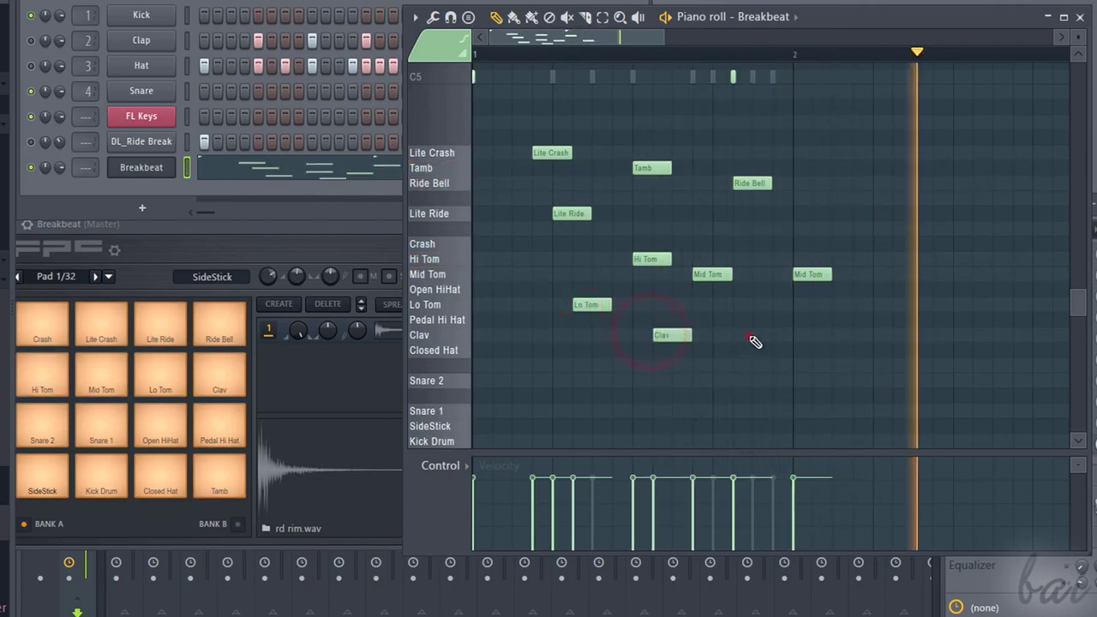
left_click(752, 335)
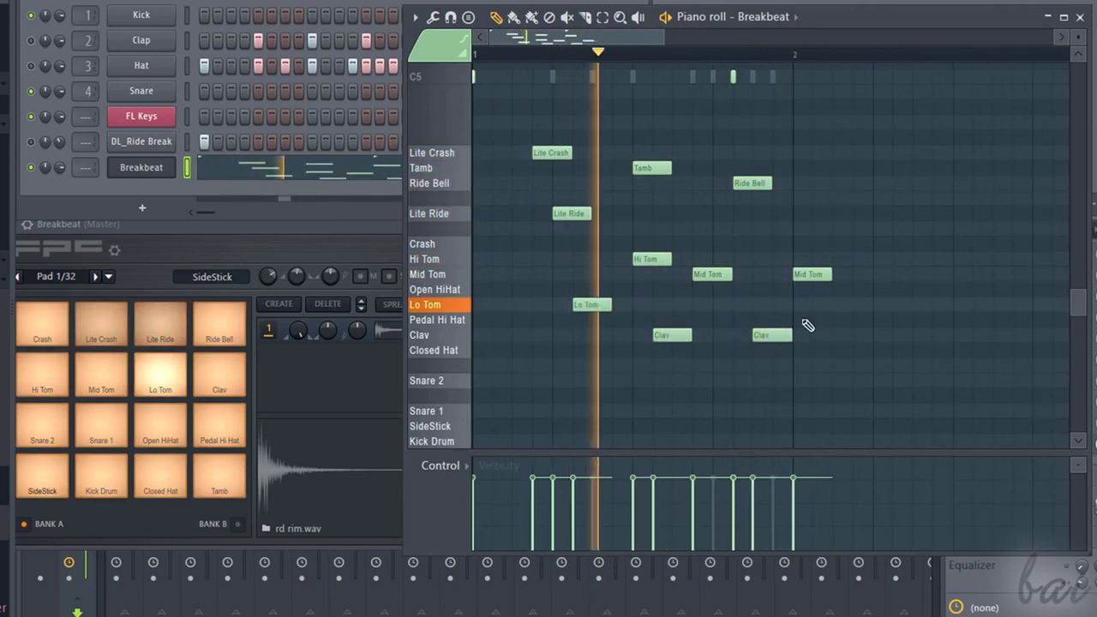
right_click(813, 274)
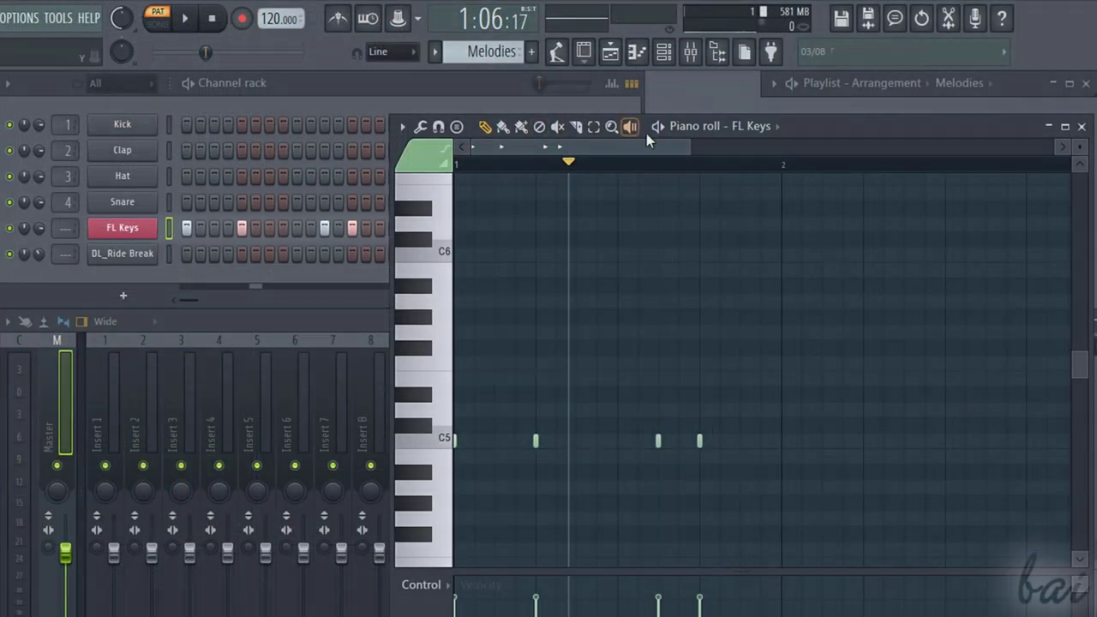
- Play the Melodies pattern, stop and restart it, and bring the octave below C5 into view
left_click(657, 130)
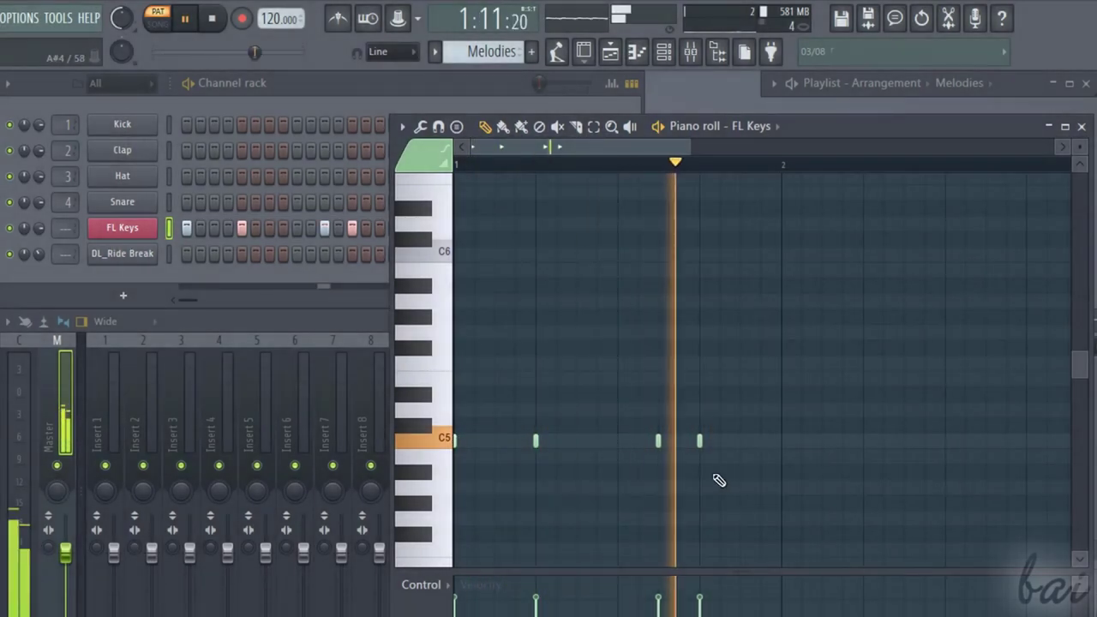
key("space")
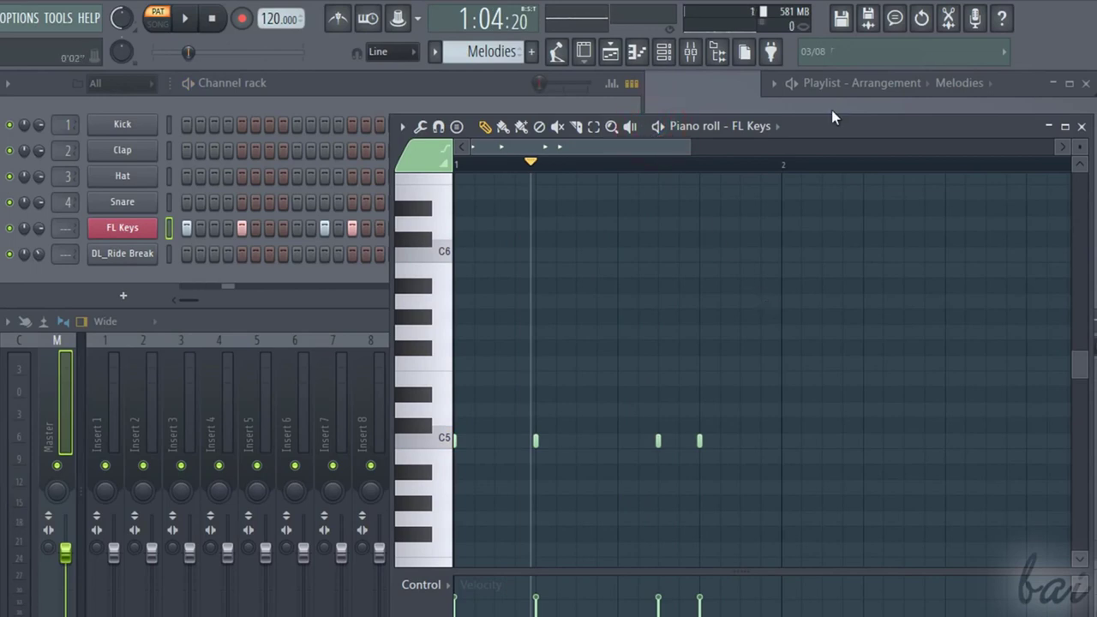
left_click(184, 20)
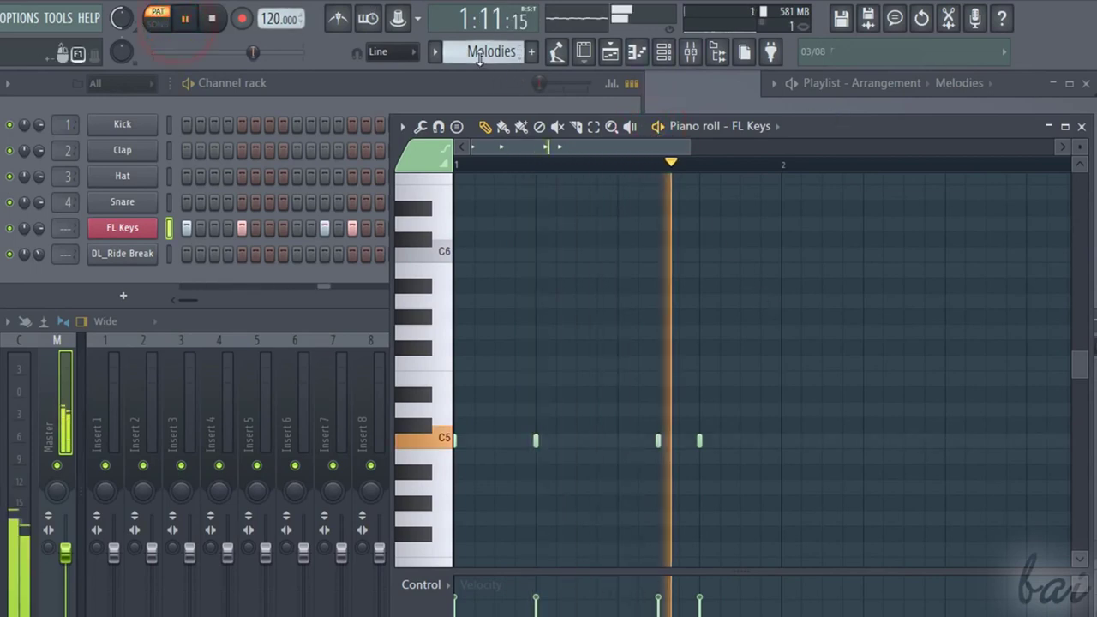
scroll(486, 52, "up", 1)
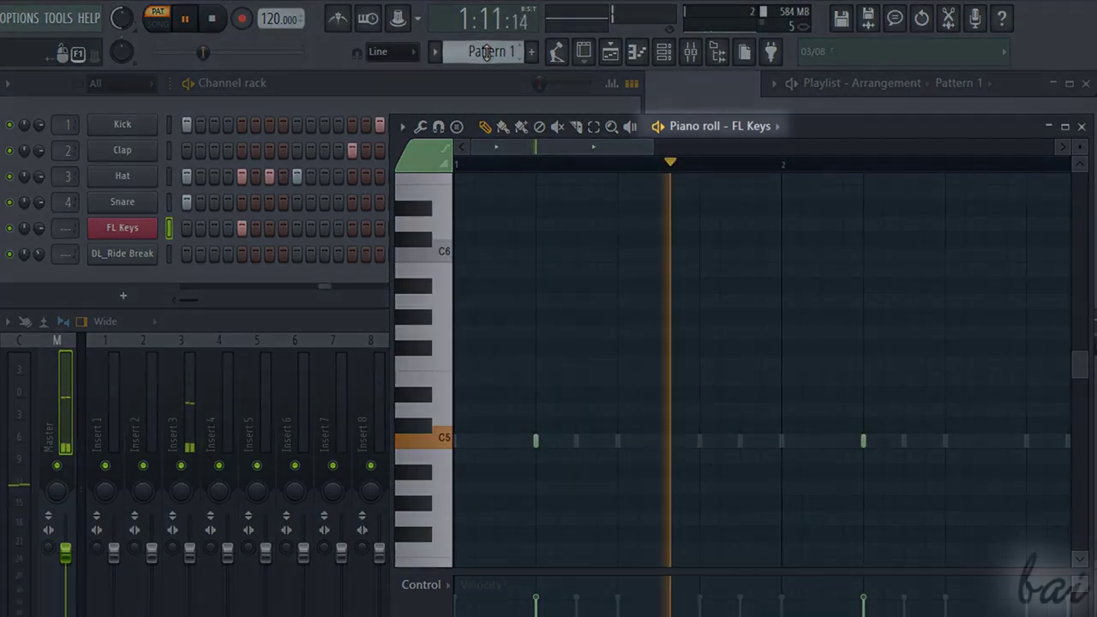
scroll(486, 52, "down", 1)
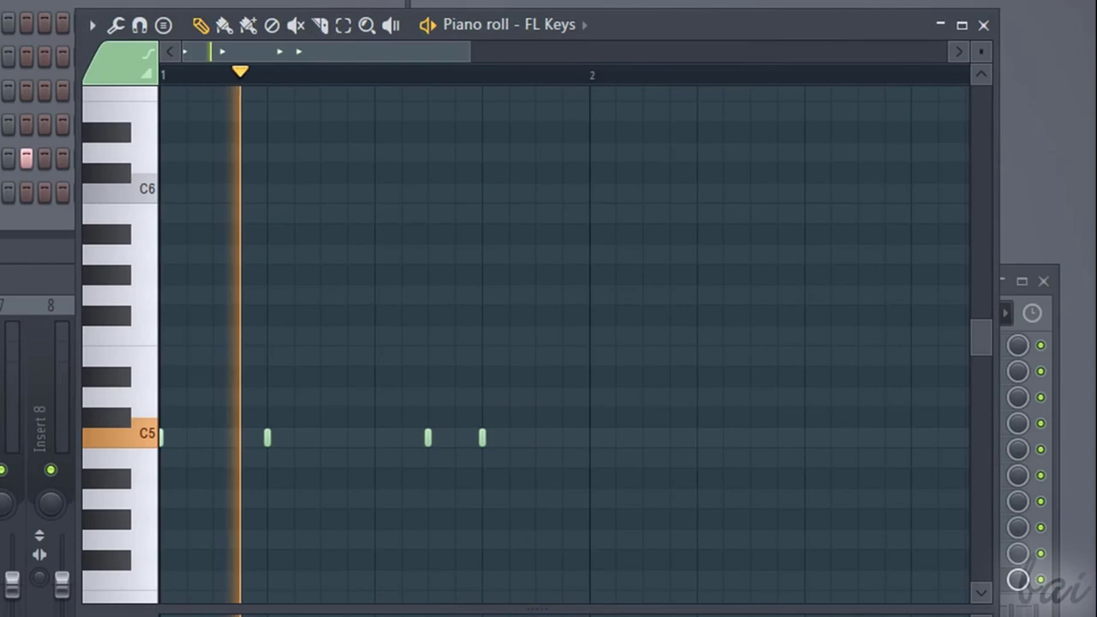
mouse_move(266, 435)
left_mouse_down()
mouse_move(350, 299)
mouse_move(366, 206)
mouse_move(274, 220)
mouse_move(216, 420)
mouse_move(222, 441)
left_mouse_up()
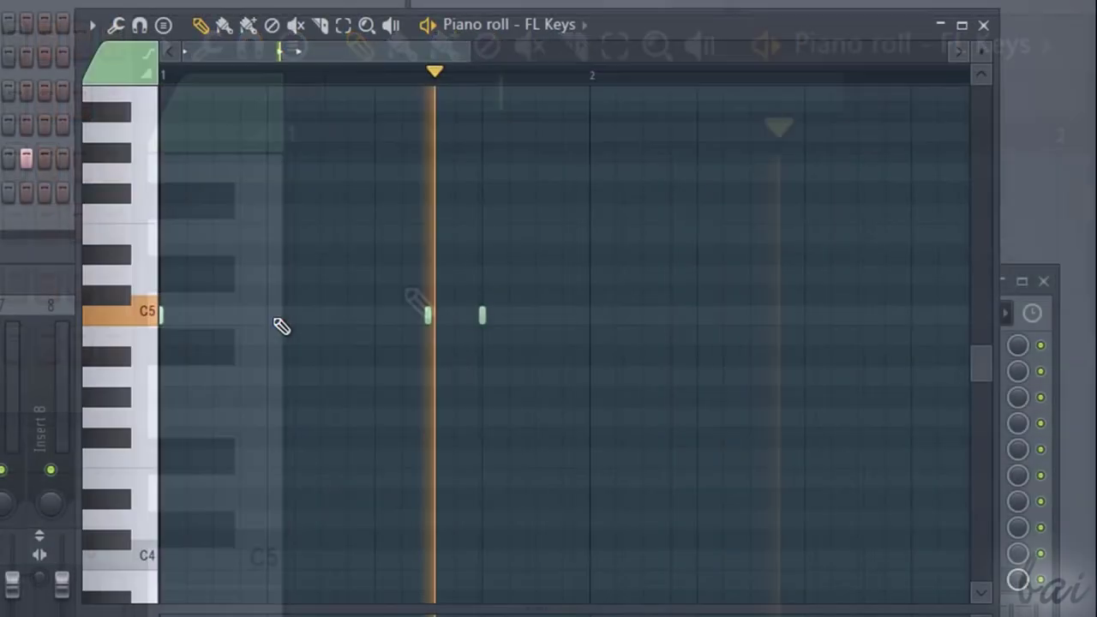
- Draw a second C5 note at beat 2, then resize and move it into a longer E5 note
left_click(270, 317)
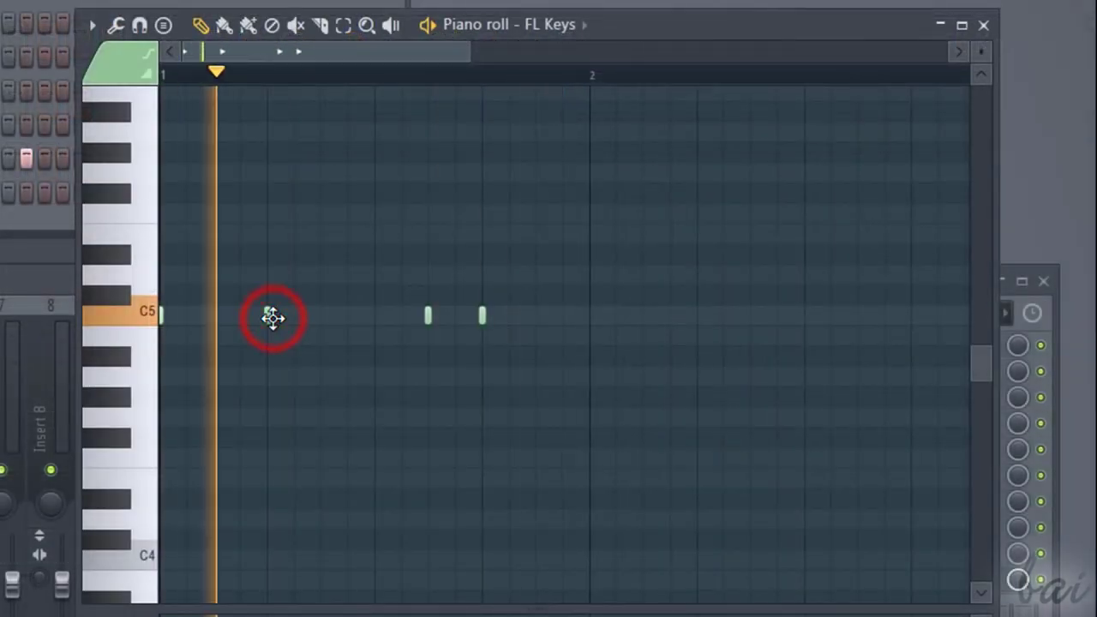
left_click_drag(285, 323, 345, 325)
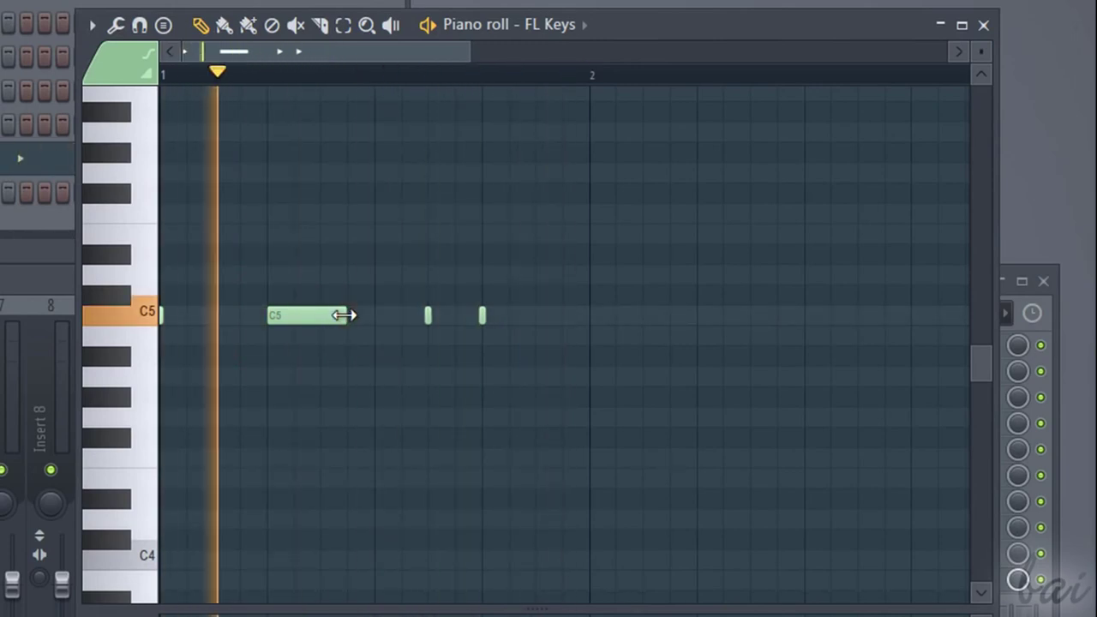
left_click_drag(350, 314, 300, 329)
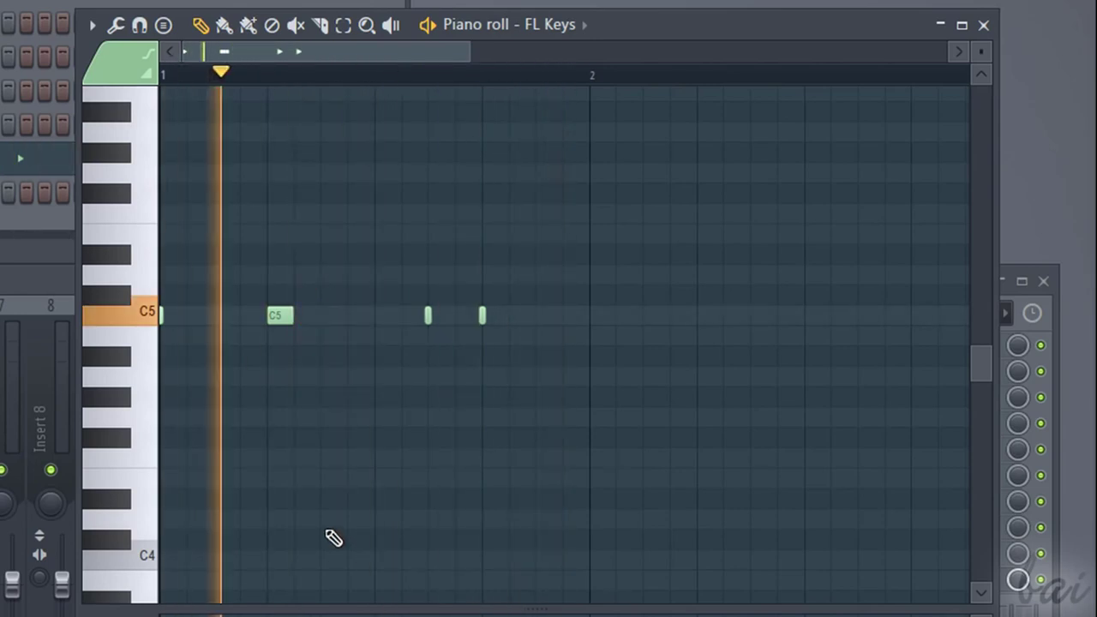
left_click_drag(280, 314, 427, 500)
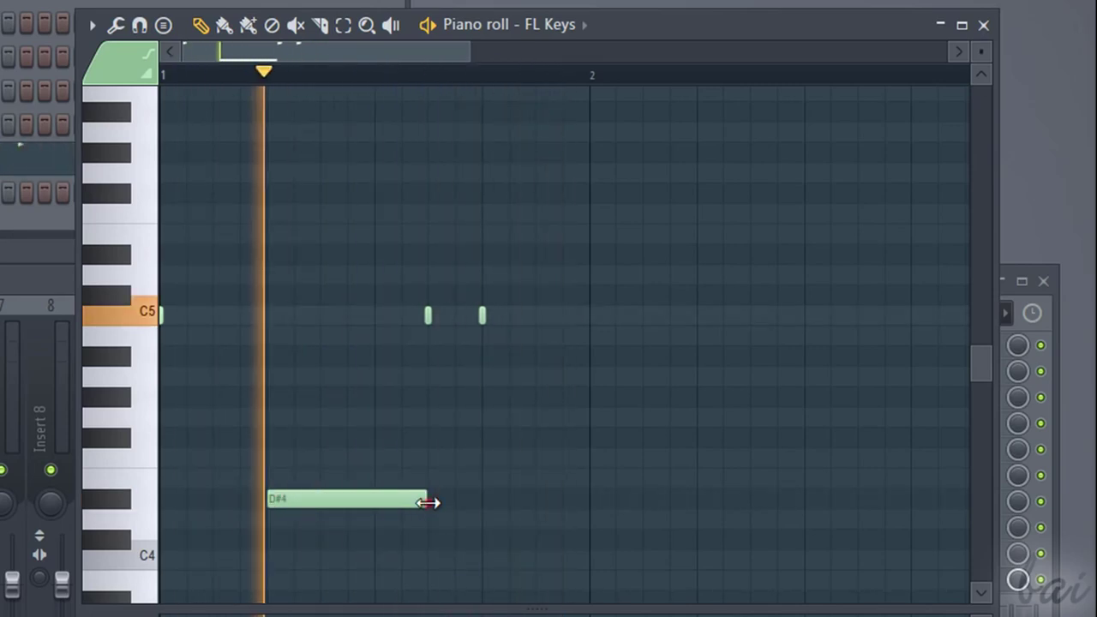
left_click_drag(426, 500, 292, 326)
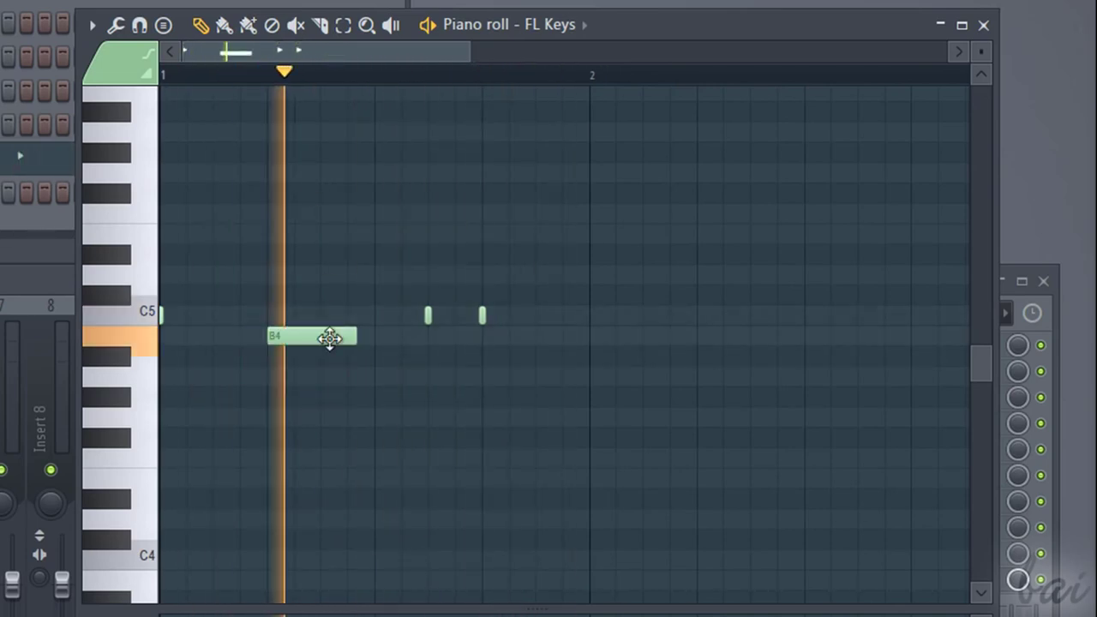
left_click_drag(325, 335, 320, 247)
- Delete the short C5 note near beat 3 and another note, then lengthen the new note
right_click(428, 316)
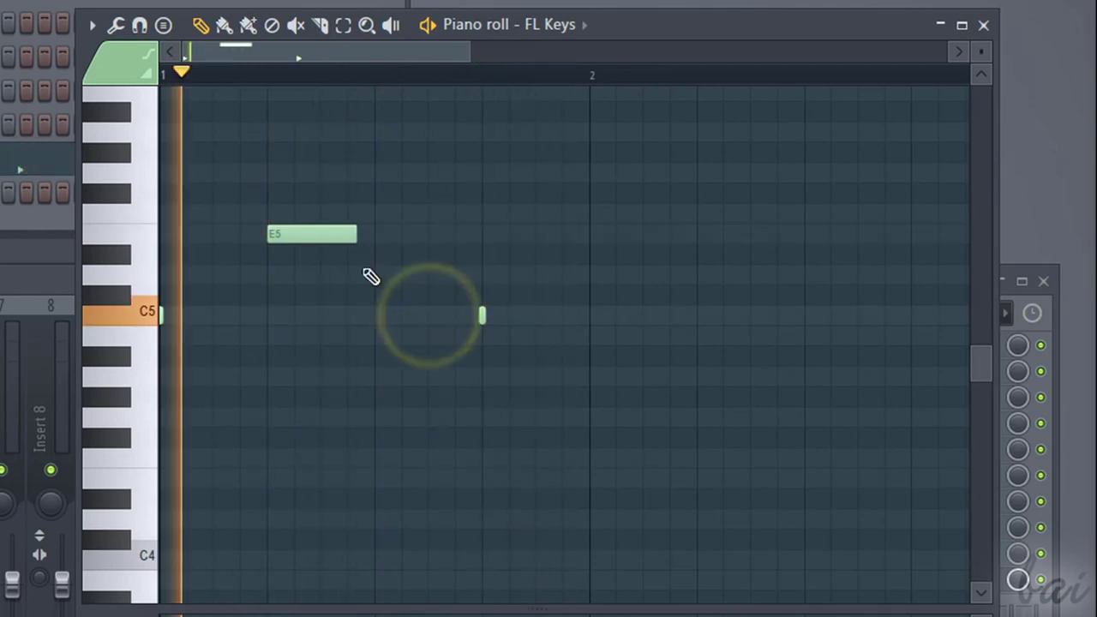
right_click(310, 238)
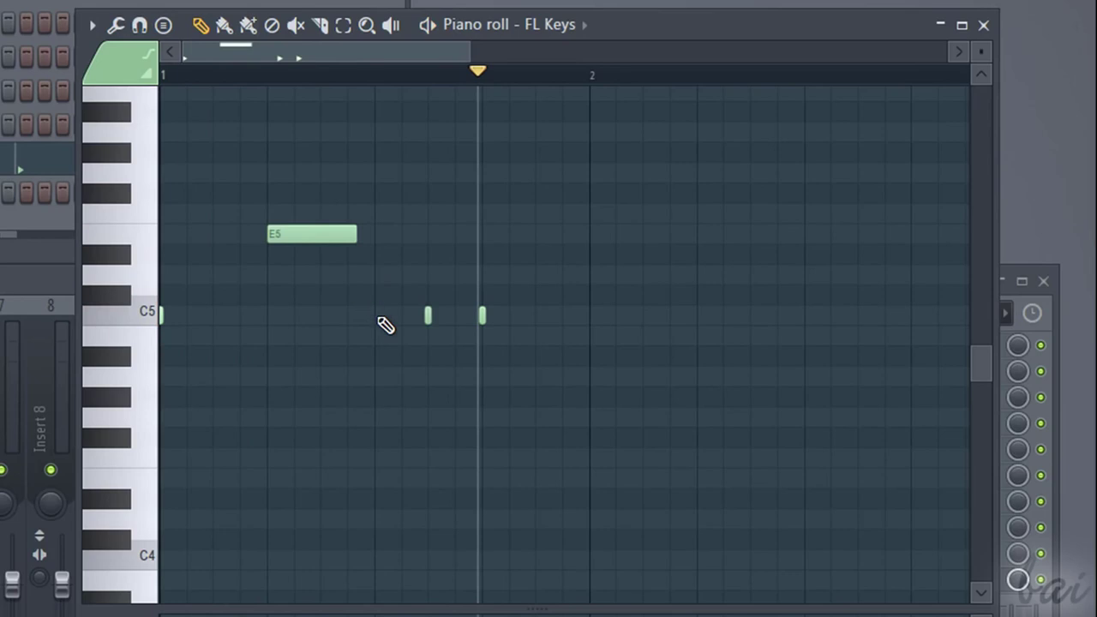
scroll(386, 324, "down", 5)
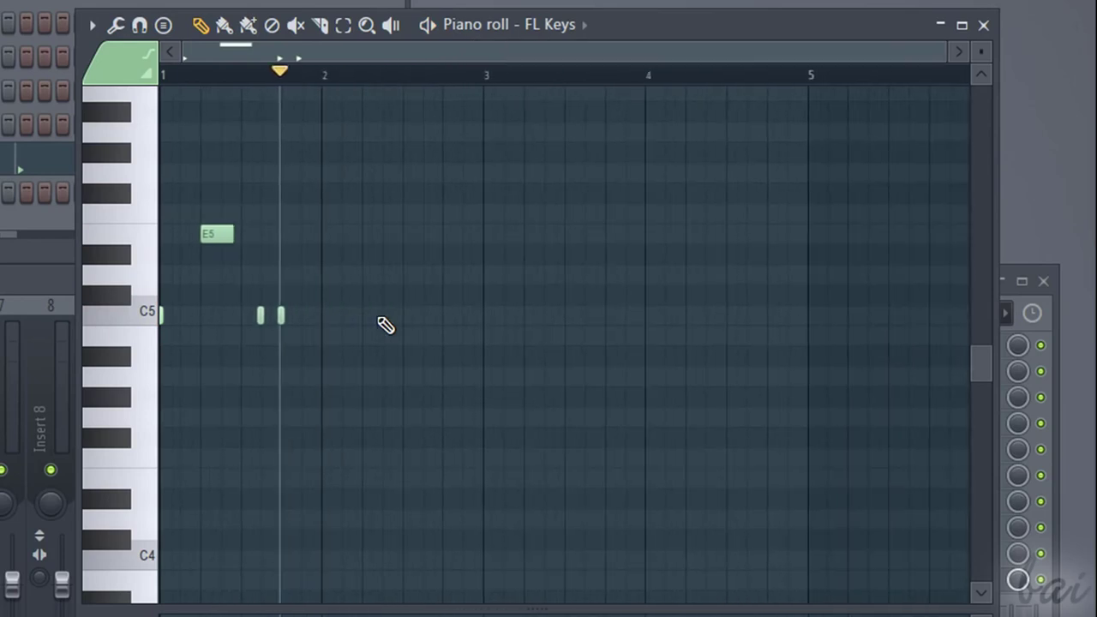
scroll(220, 335, "up", 5)
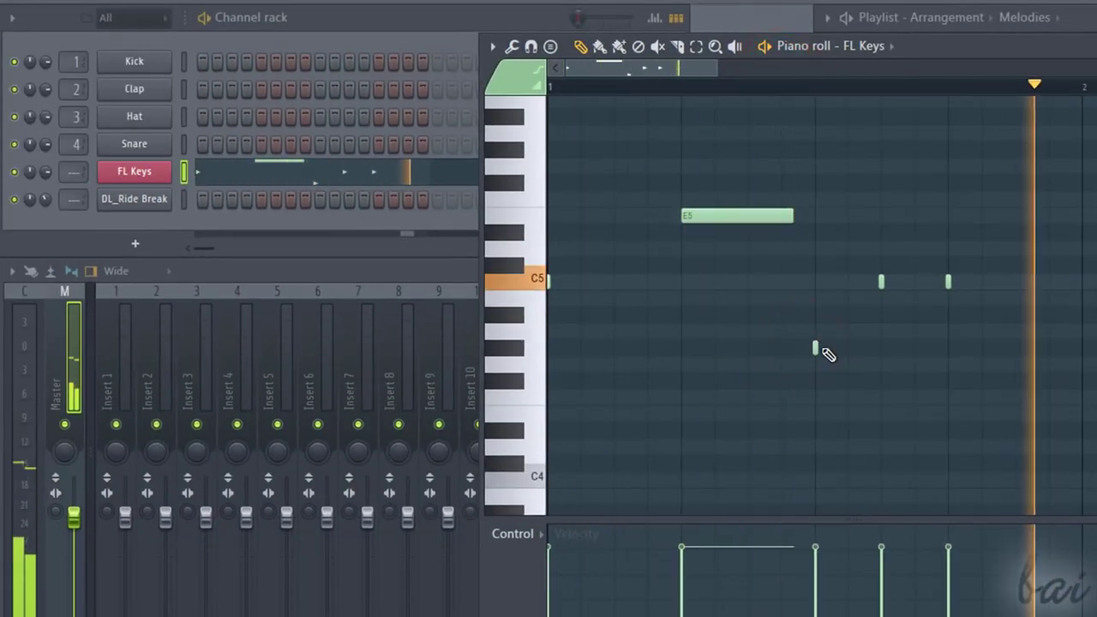
left_click_drag(818, 347, 591, 295)
- Add a D5 note before the E5, an A4 in beat 3 and an E5 in beat 4
left_click(612, 235)
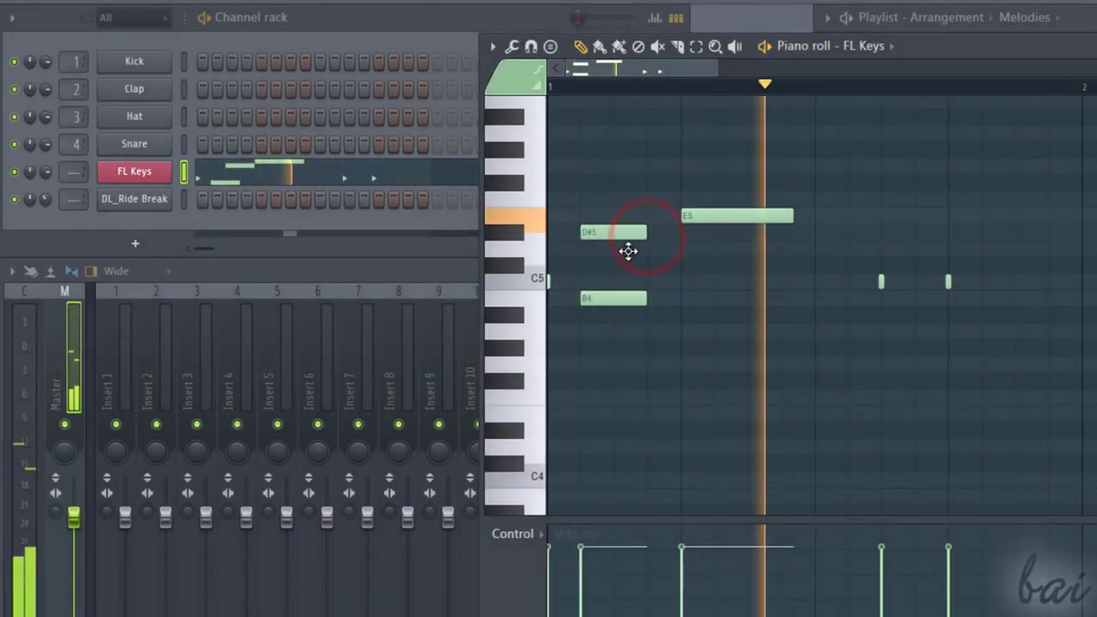
left_click_drag(628, 250, 675, 250)
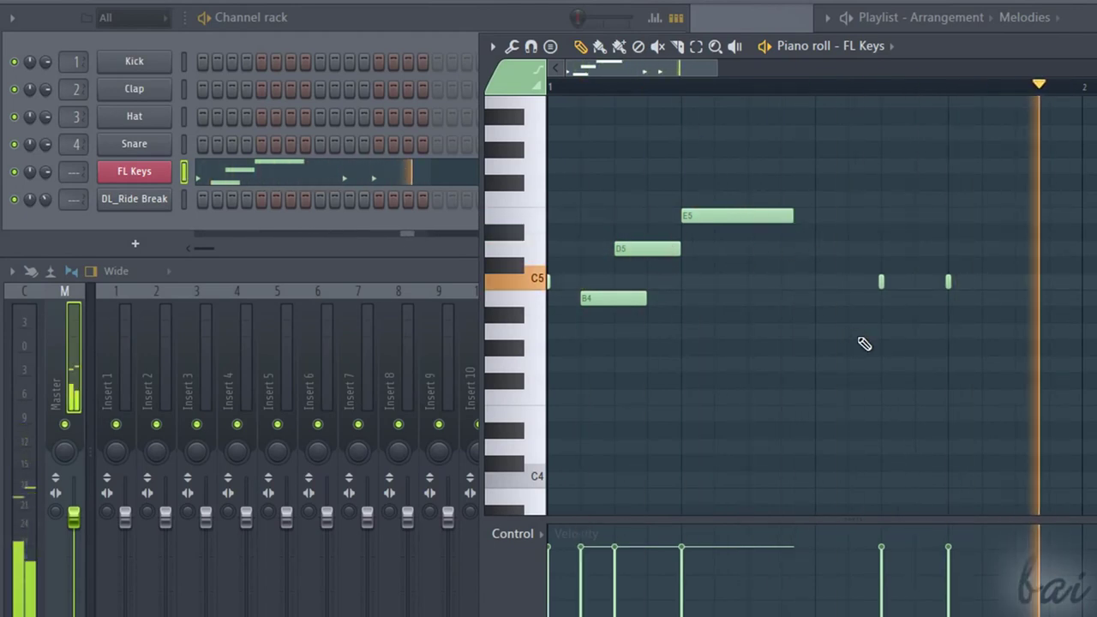
left_click(824, 331)
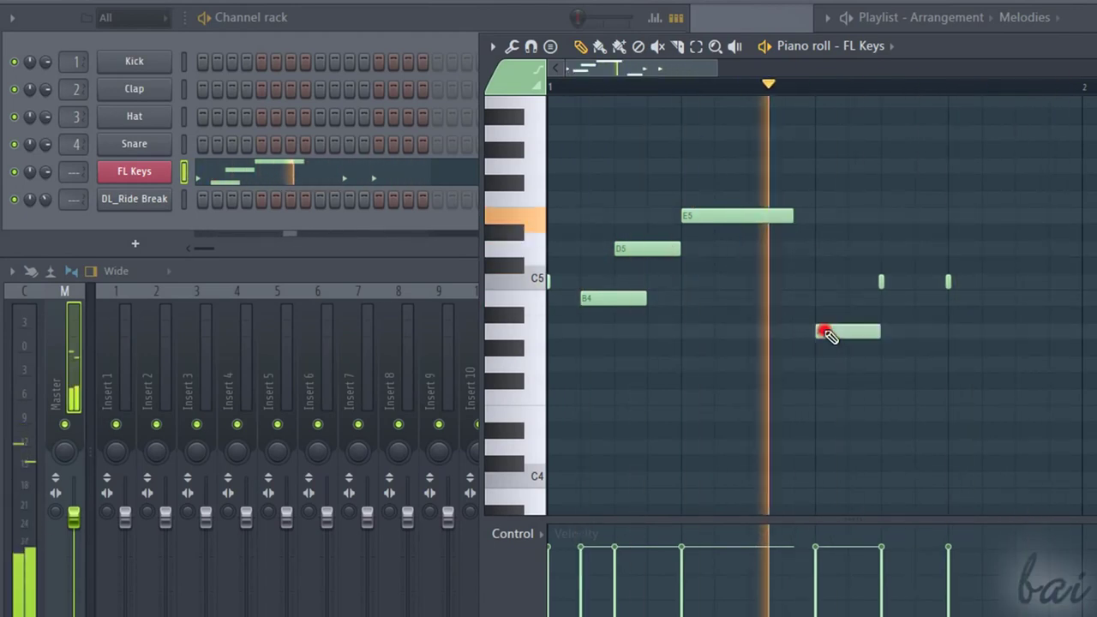
left_click(924, 218)
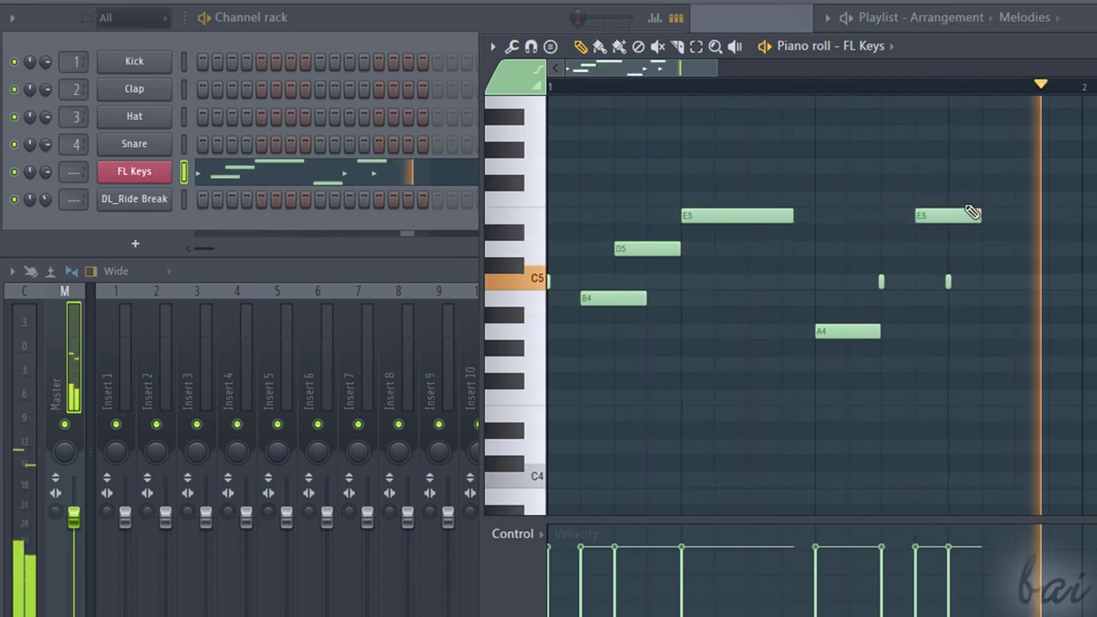
- Undo the last E5 note, loop-play the opening B4, D5, E5 notes, then stop playback
key("ctrl+z")
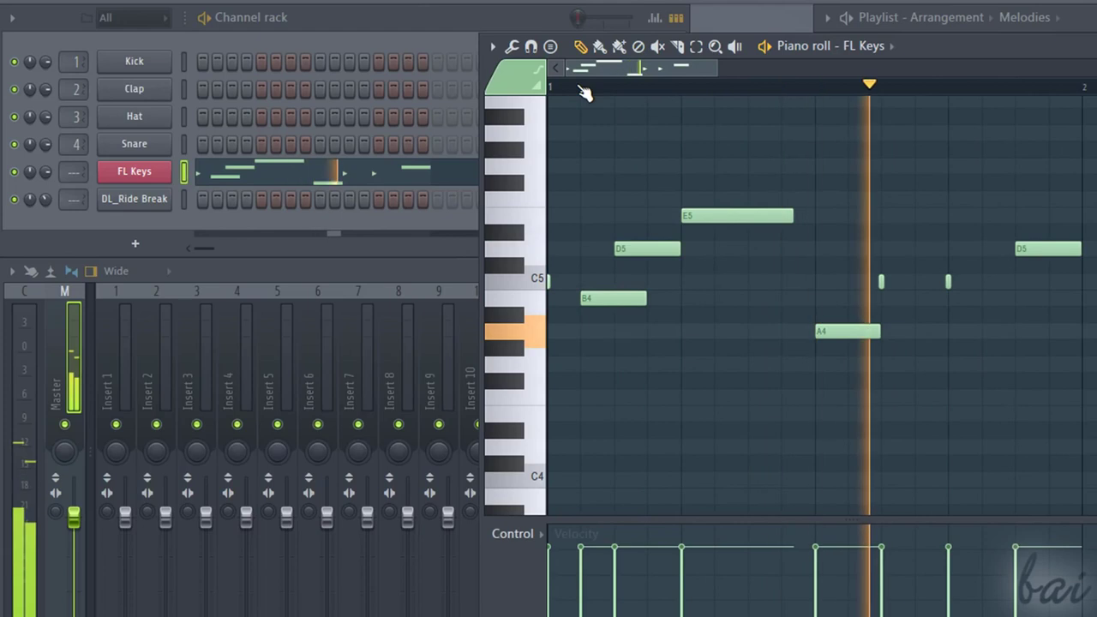
left_click_drag(579, 89, 828, 101)
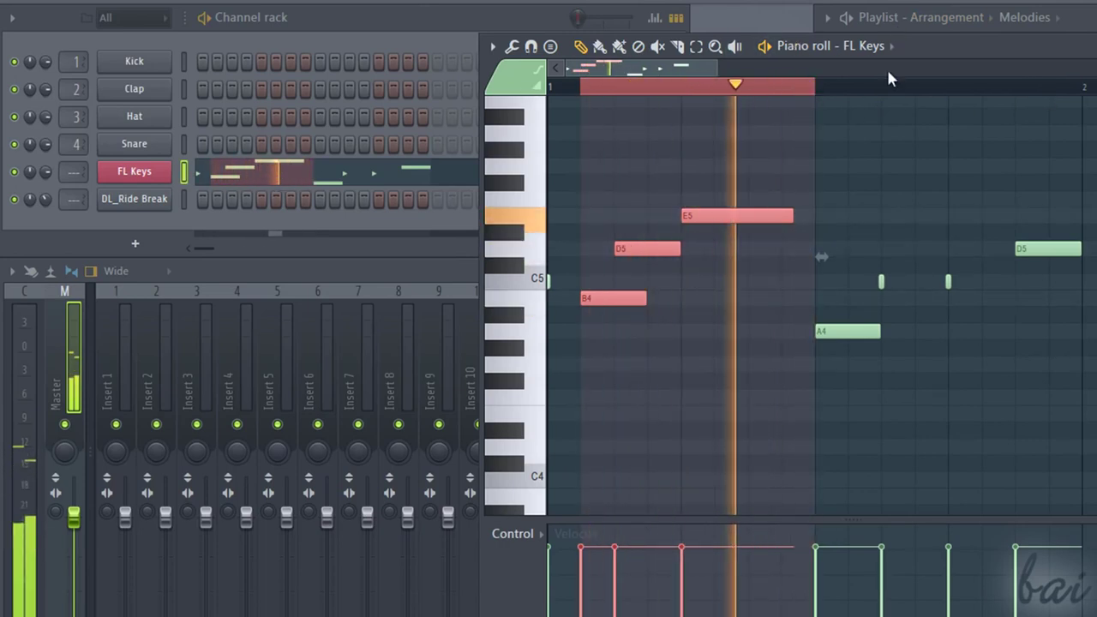
left_click(780, 82)
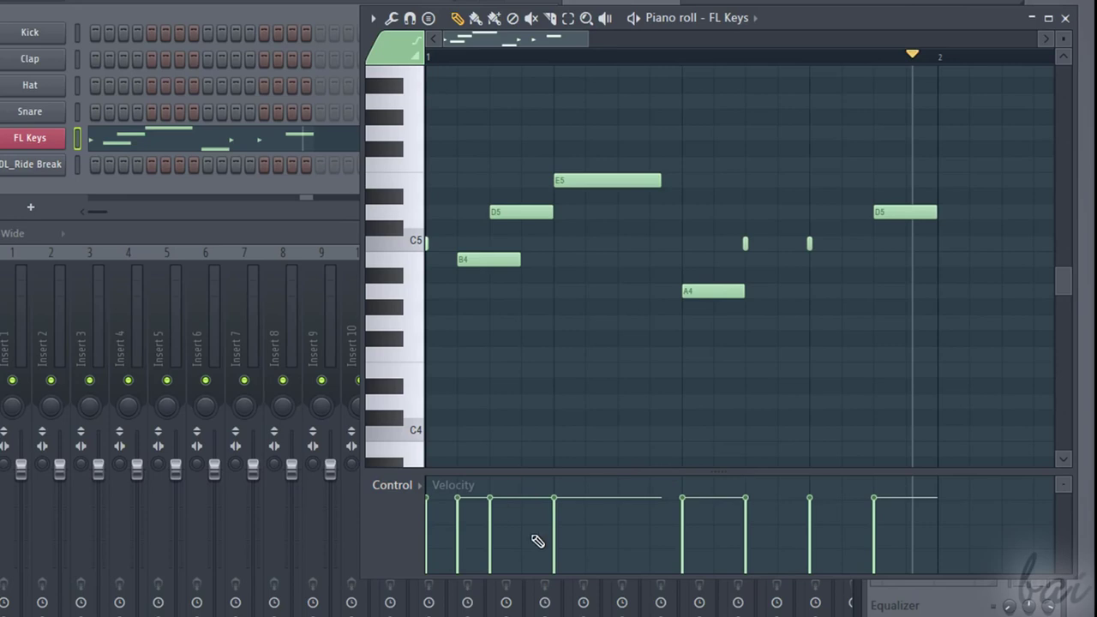
- Switch the piano roll's Control lane to show Note velocity
left_click(418, 487)
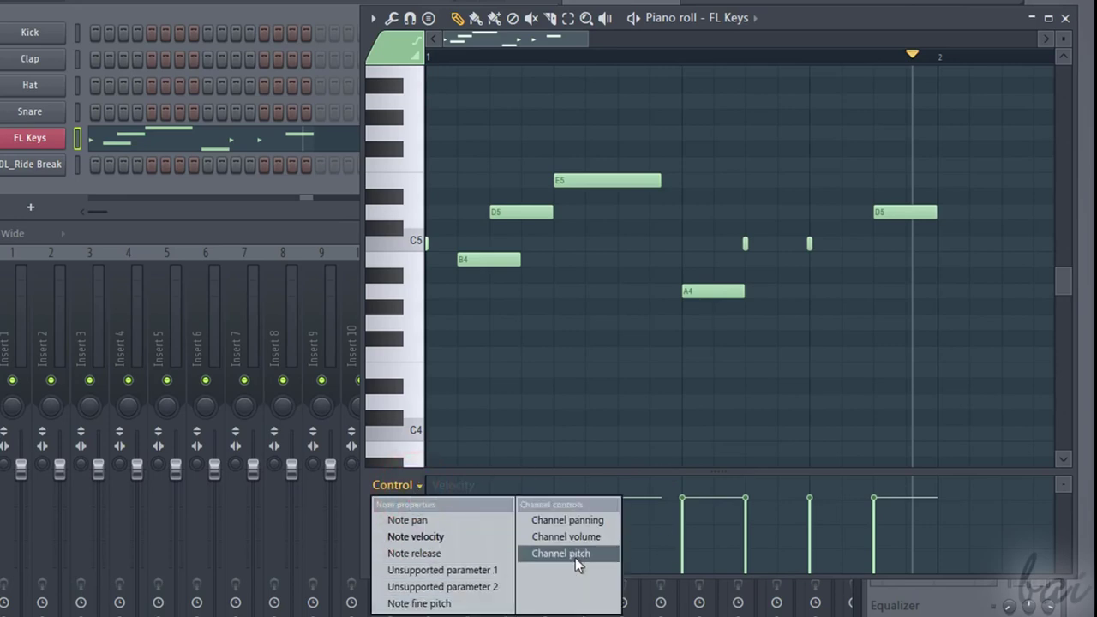
left_click(418, 473)
left_click(418, 485)
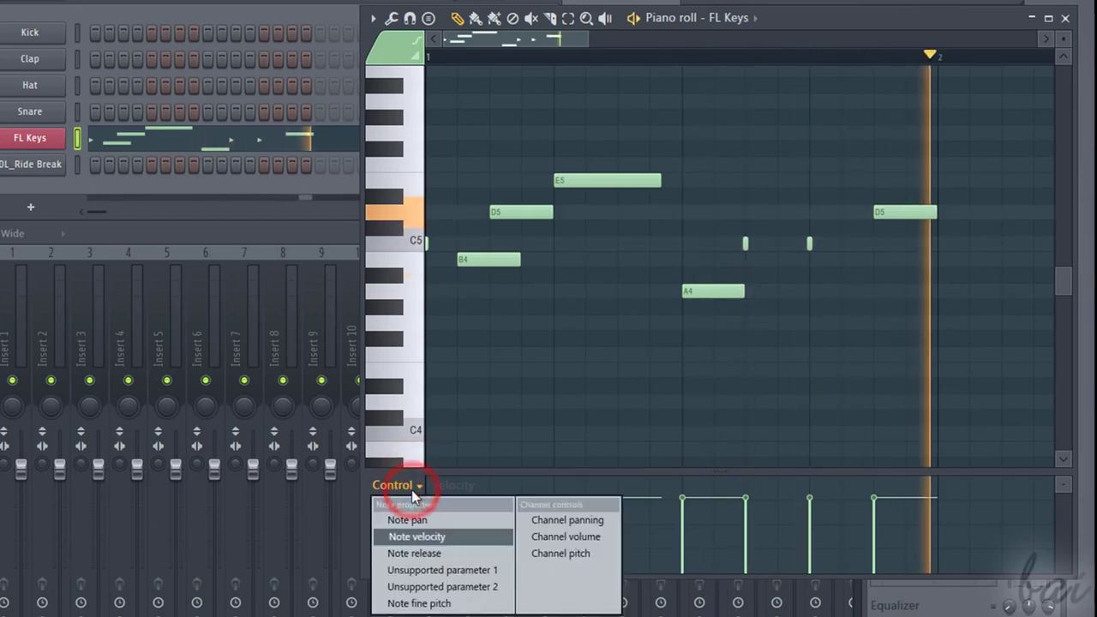
left_click(446, 537)
- Lower the B4 note's velocity sharply and the E5 note's velocity to about two-thirds
left_click_drag(460, 499, 459, 552)
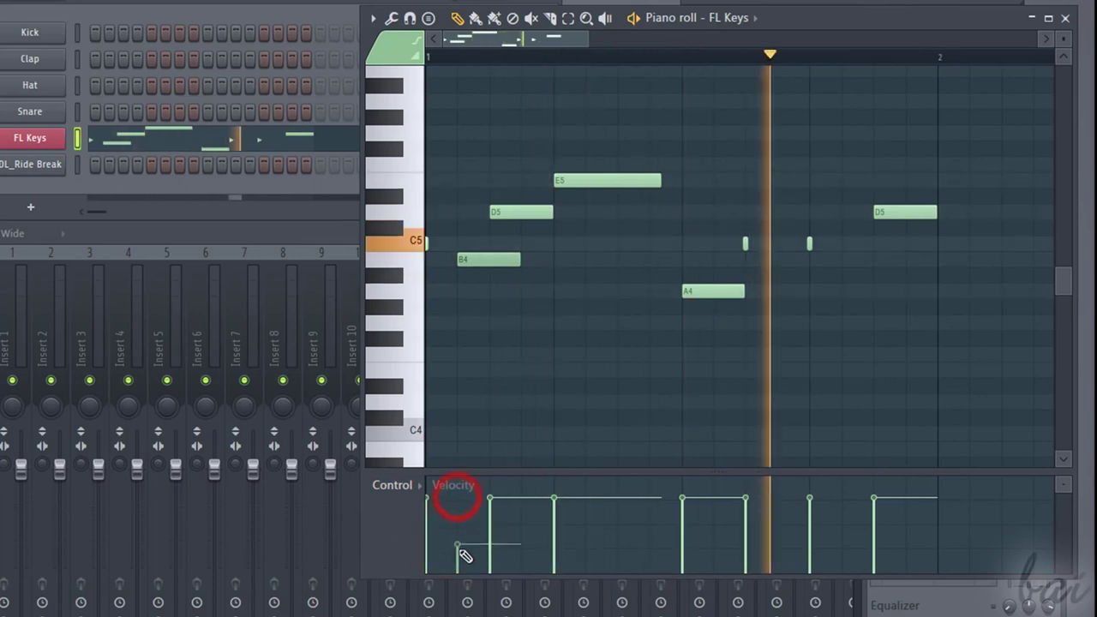
left_click_drag(553, 498, 582, 521)
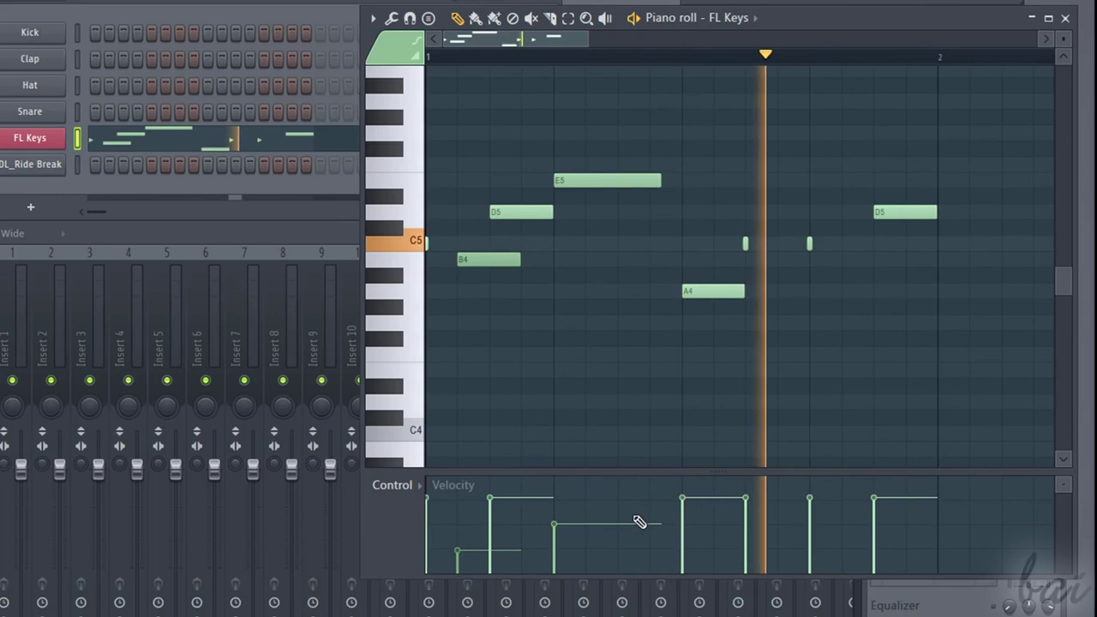
left_click(555, 524)
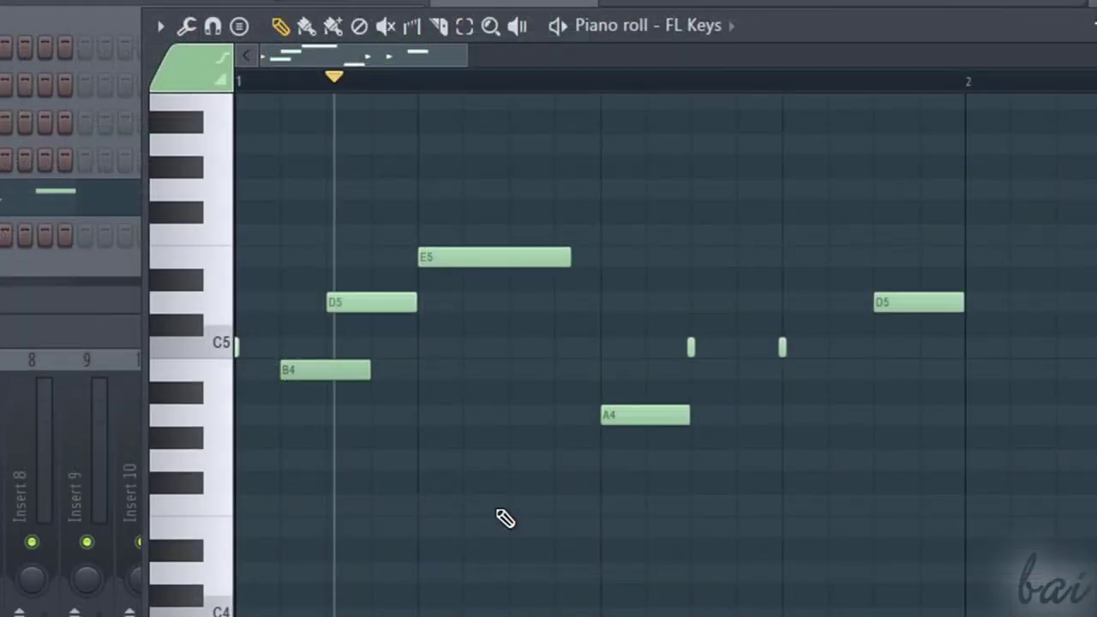
double_click(508, 255)
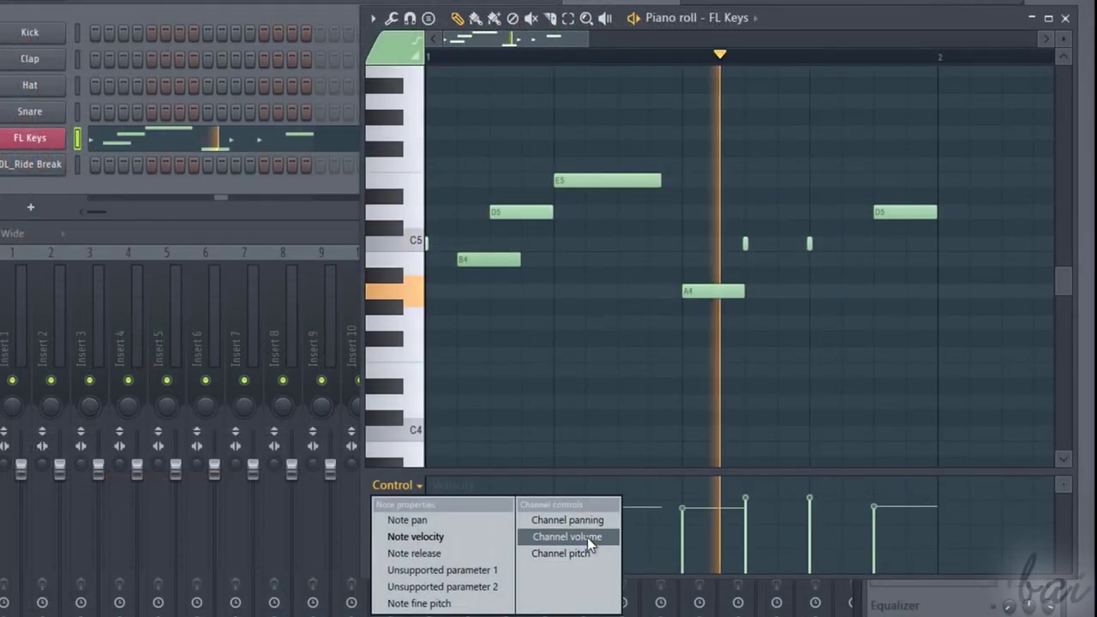
- Show Channel volume in the lane, draw a curve, undo it, and redraw rising steps across bar 1
left_click(585, 537)
mouse_move(426, 492)
left_mouse_down()
mouse_move(482, 514)
mouse_move(564, 482)
mouse_move(700, 479)
mouse_move(796, 514)
mouse_move(942, 545)
left_mouse_up()
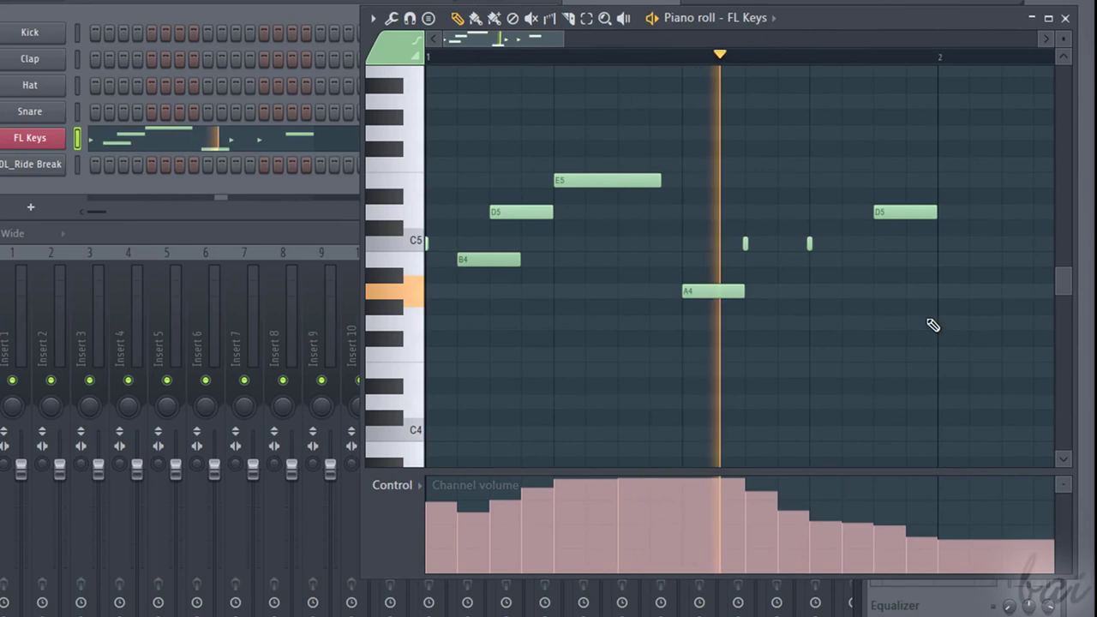
key("ctrl+alt+z")
key("ctrl+alt+z")
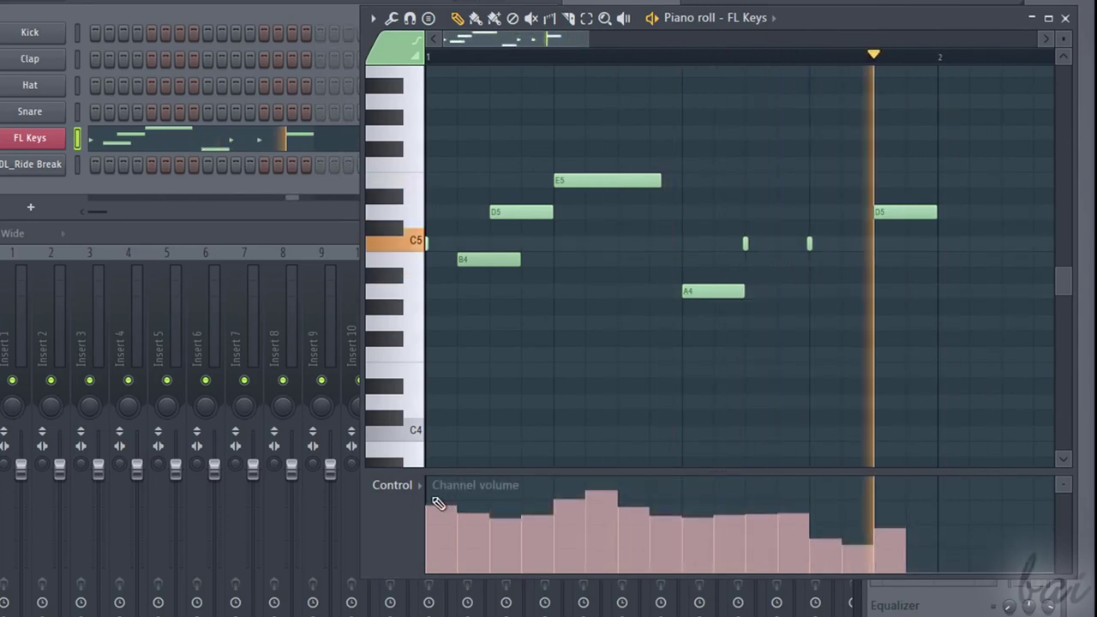
mouse_move(431, 498)
left_mouse_down()
mouse_move(537, 478)
mouse_move(584, 493)
mouse_move(718, 485)
left_mouse_up()
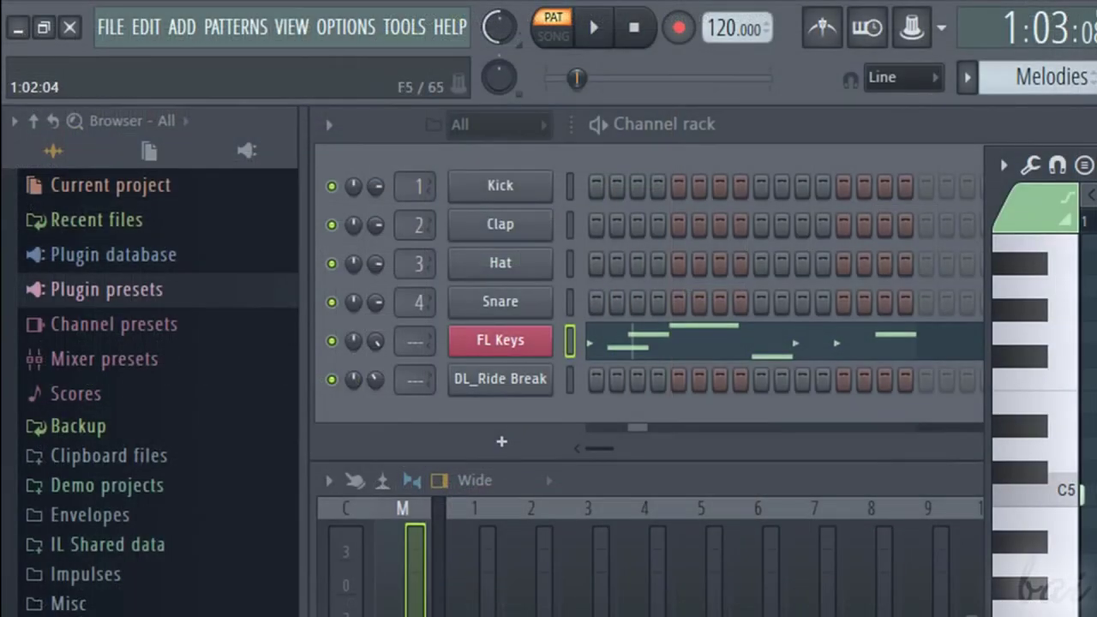
key("ctrl+s")
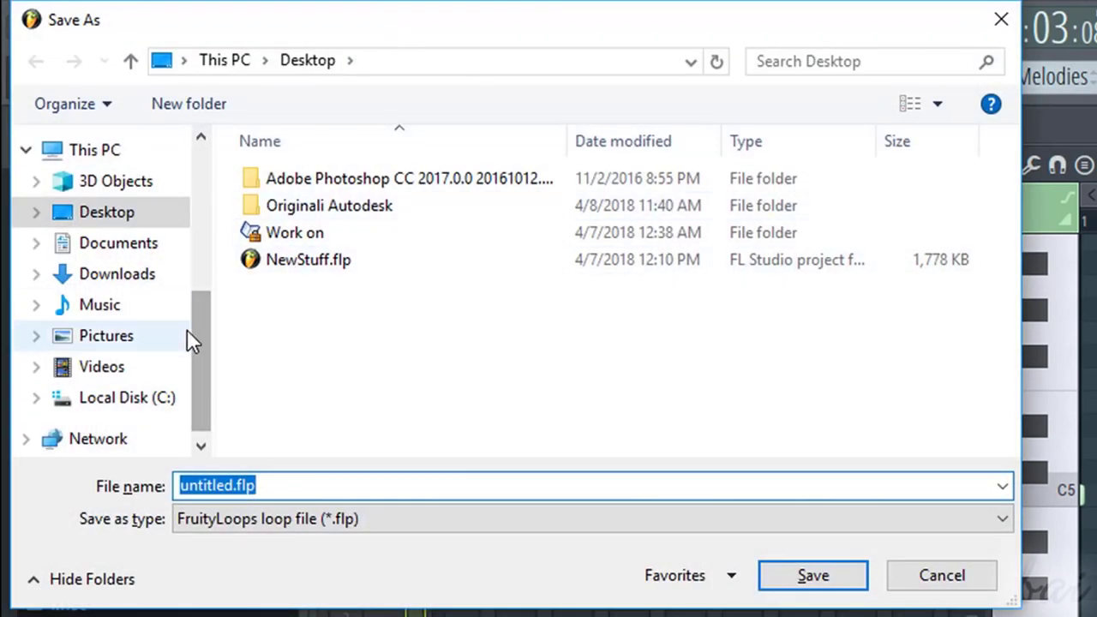
left_click(151, 403)
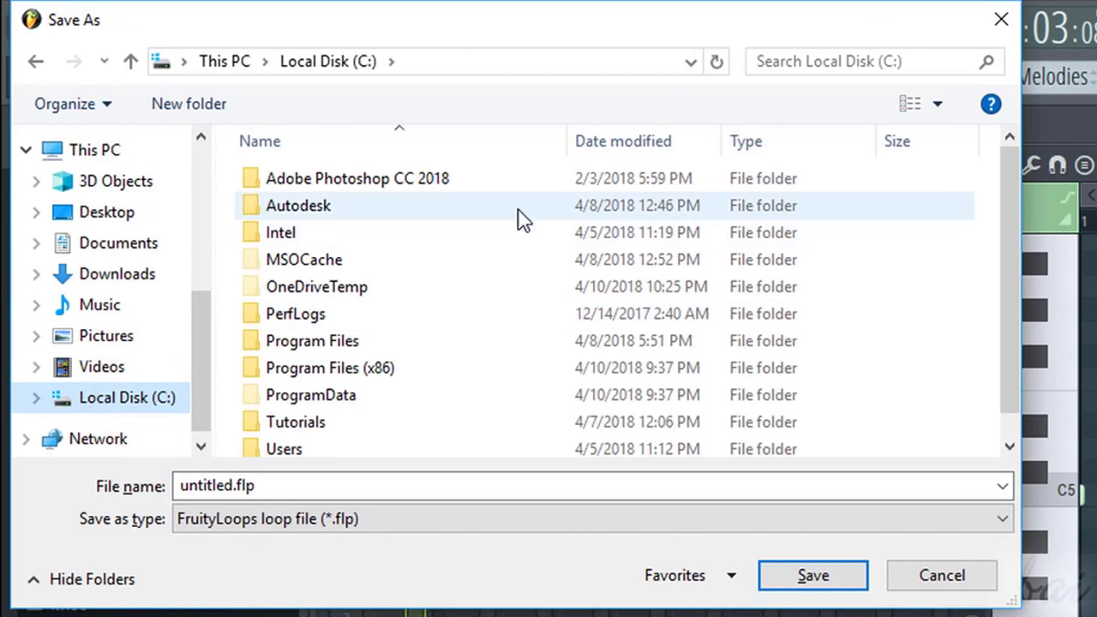
left_click(252, 484)
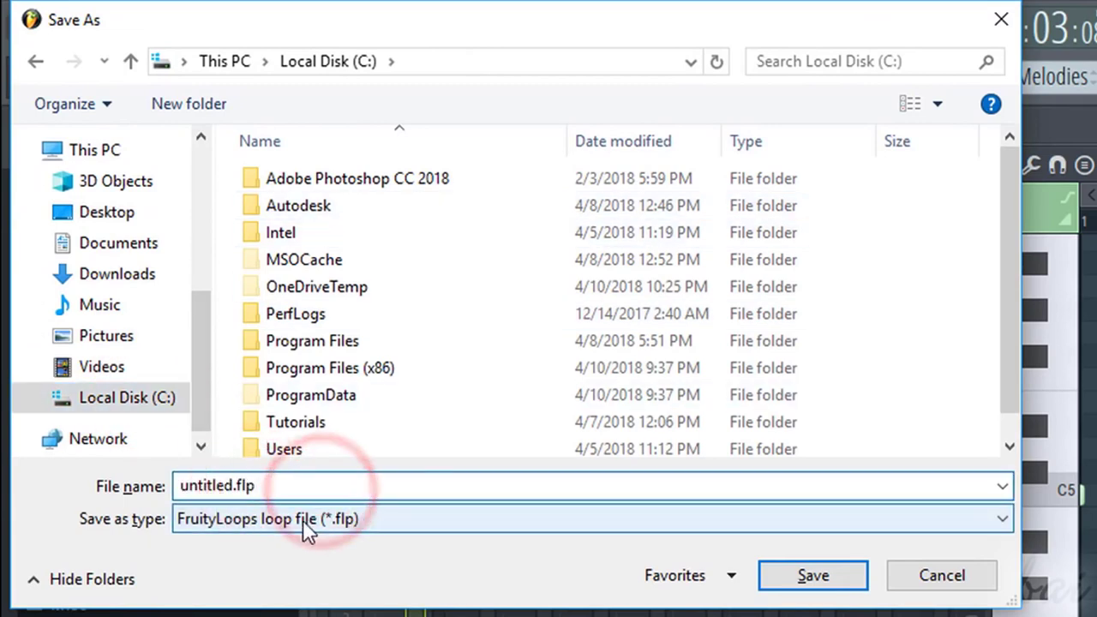
left_click(943, 576)
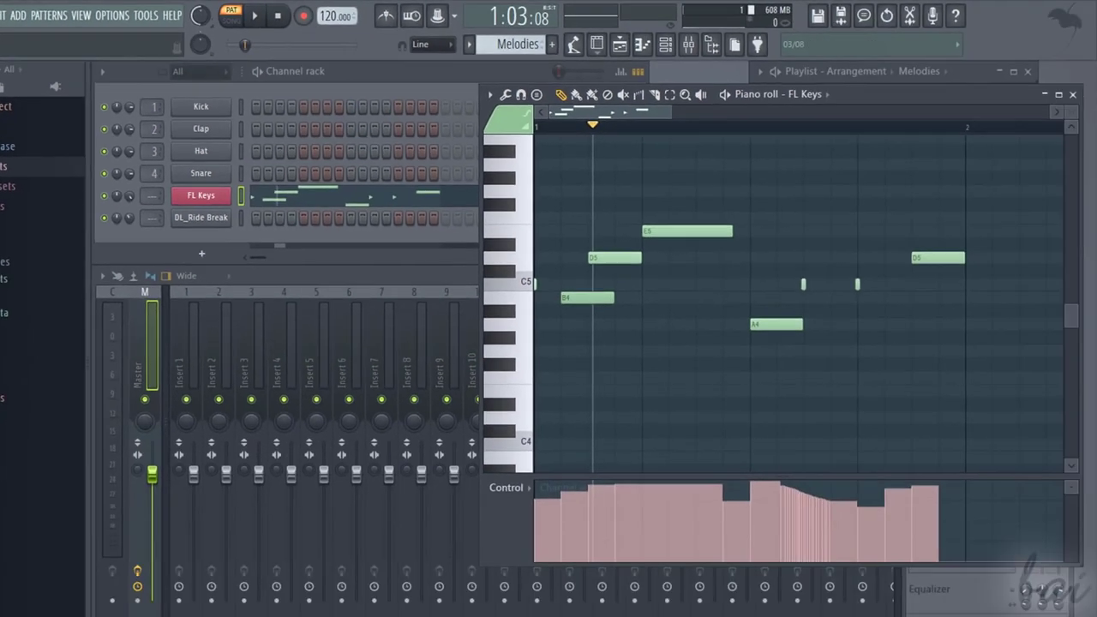
- Close the FL Keys piano roll and enlarge the Playlist to fill most of the screen
left_click(1072, 95)
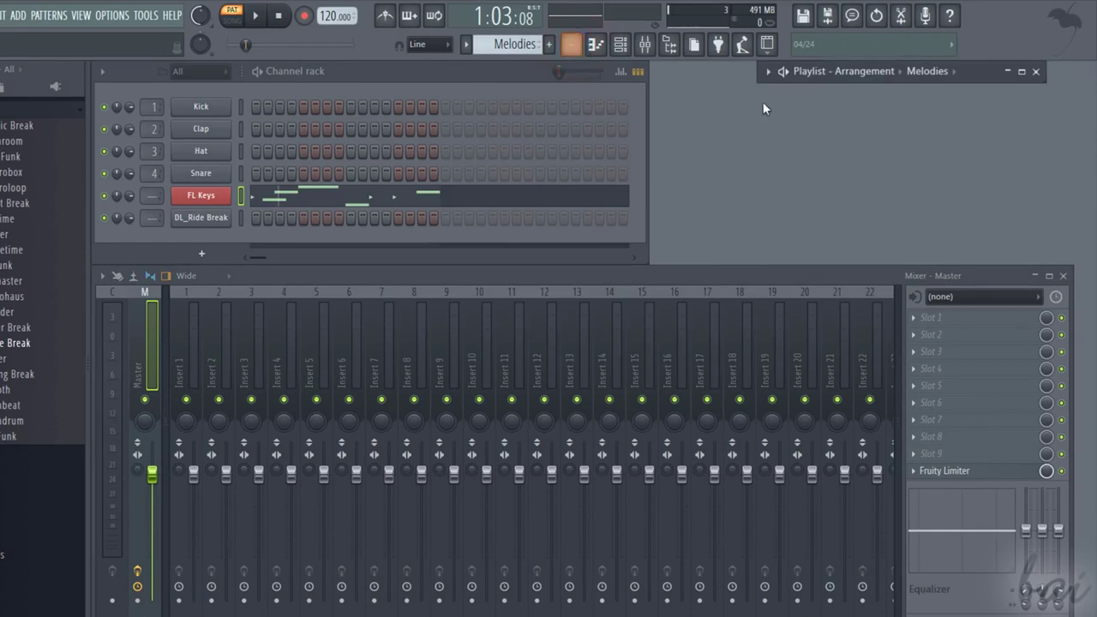
left_click_drag(758, 81, 373, 610)
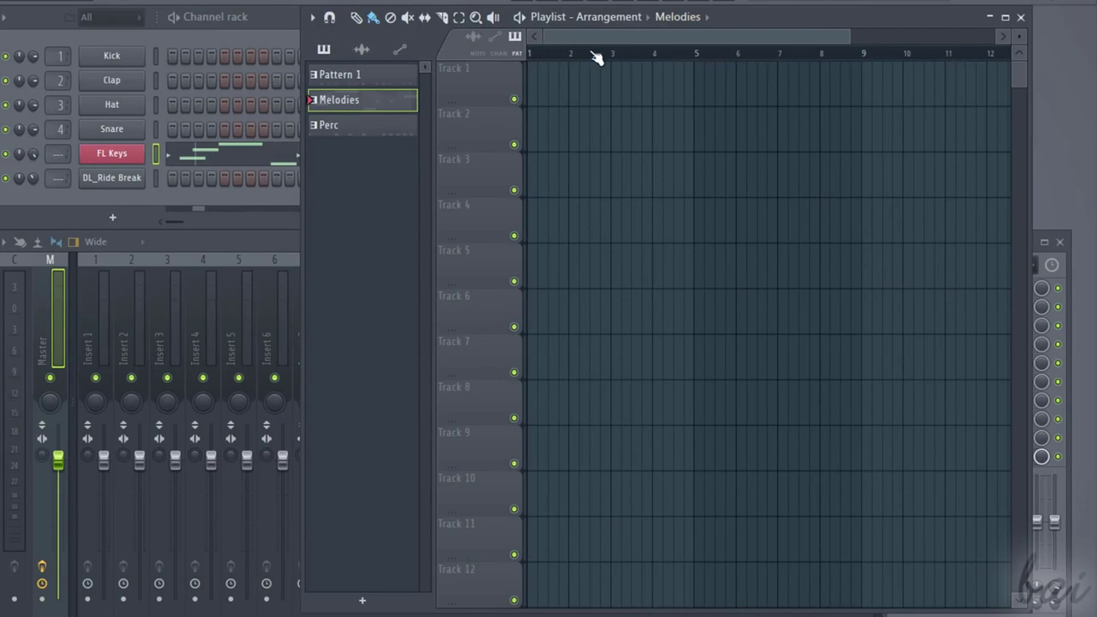
left_click_drag(751, 37, 633, 37)
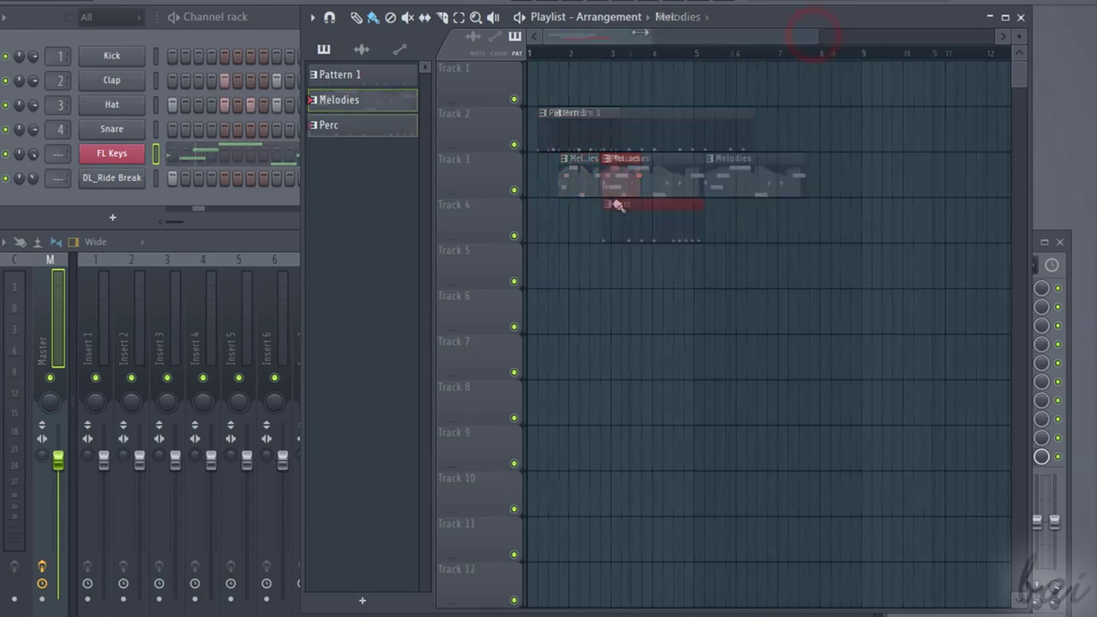
- Open the Melodies clip's notes in the piano roll to check them, then close it
scroll(632, 68, "up", 3)
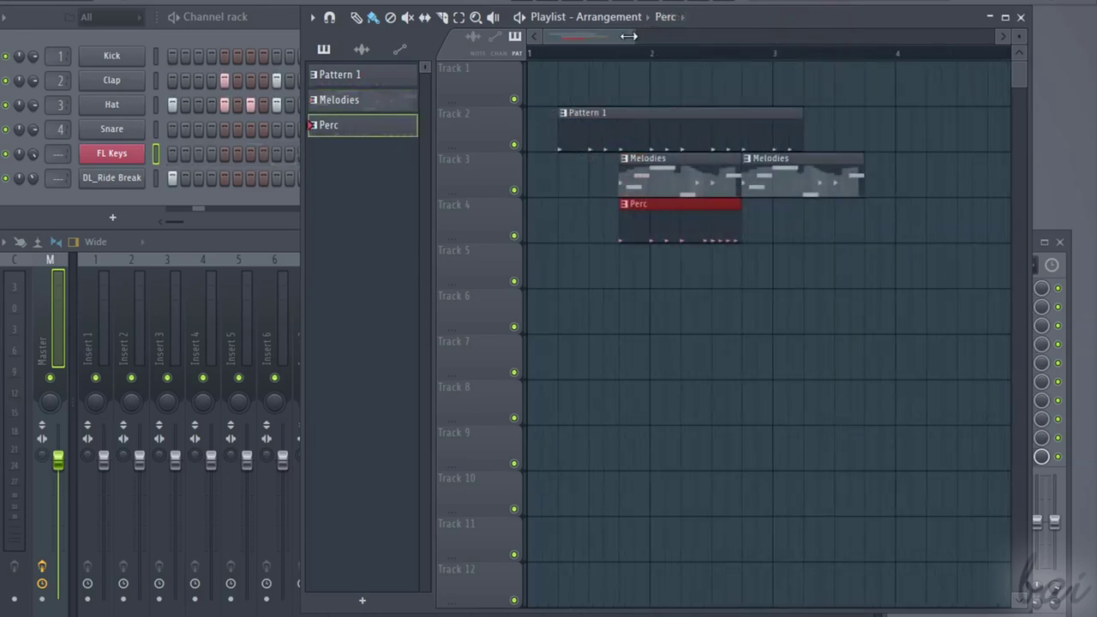
double_click(655, 177)
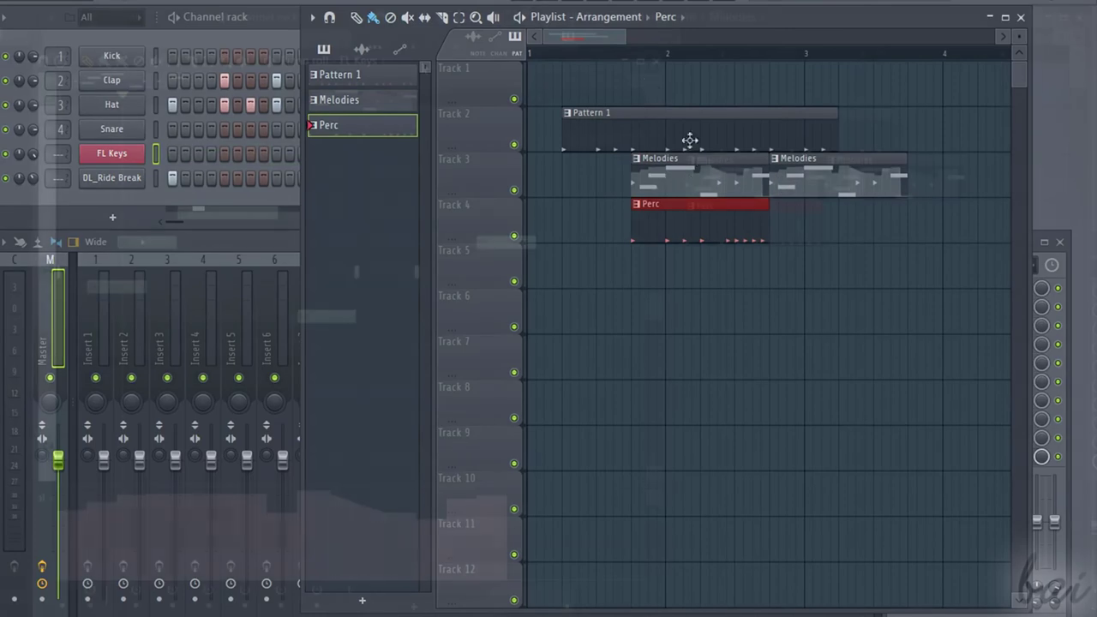
left_click_drag(377, 60, 370, 106)
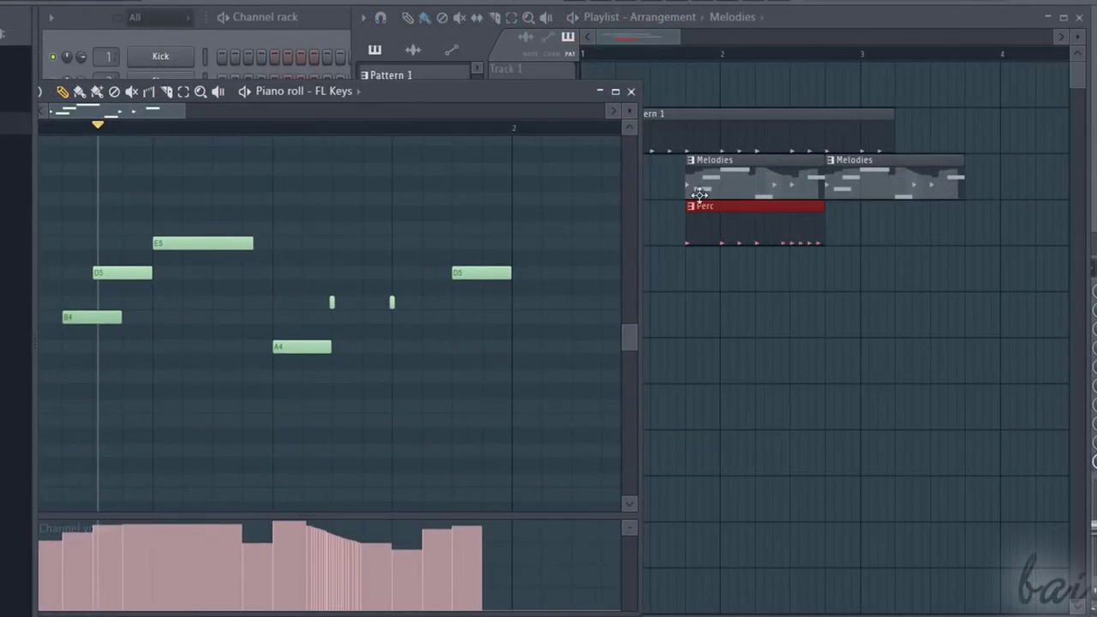
left_click(601, 91)
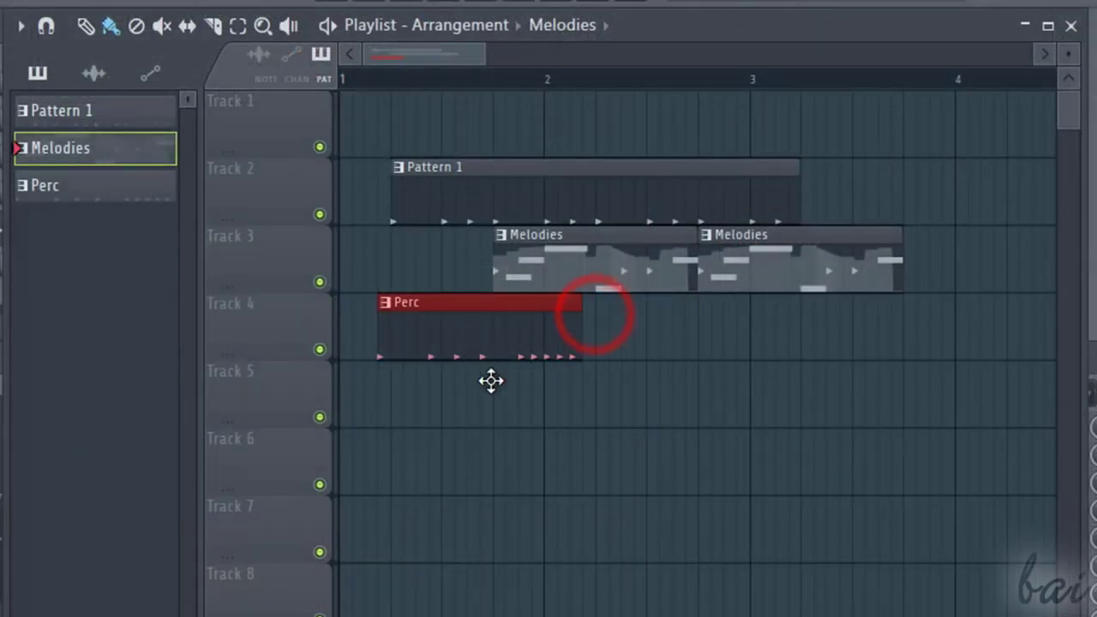
- Move the Perc clip between Tracks 5 and 4, shorten it, and delete it
left_click_drag(491, 380, 486, 431)
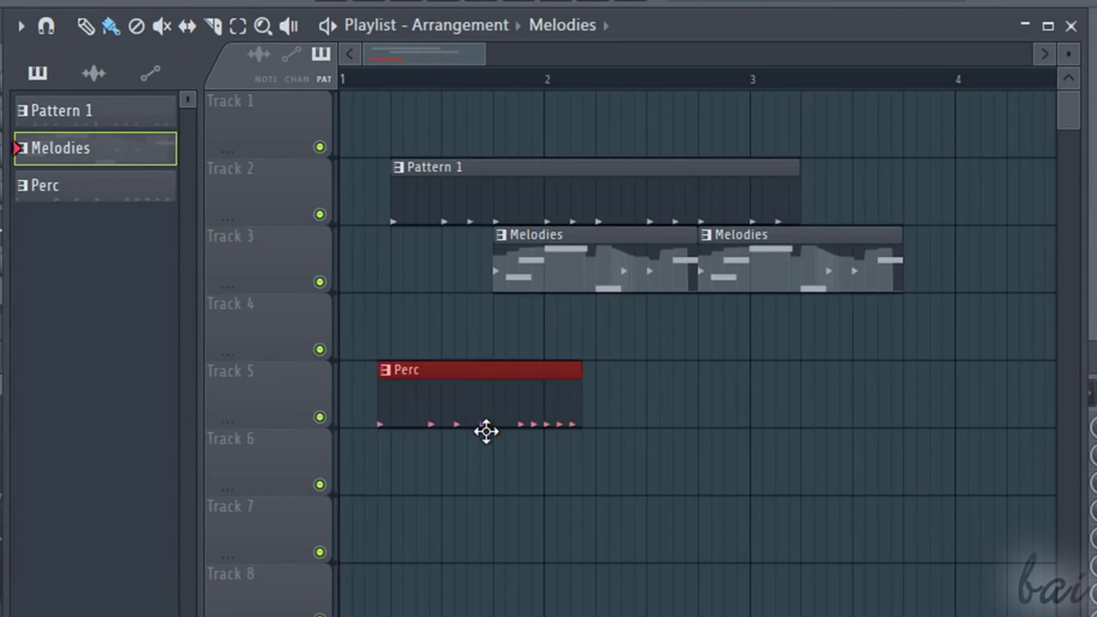
left_click_drag(486, 430, 529, 468)
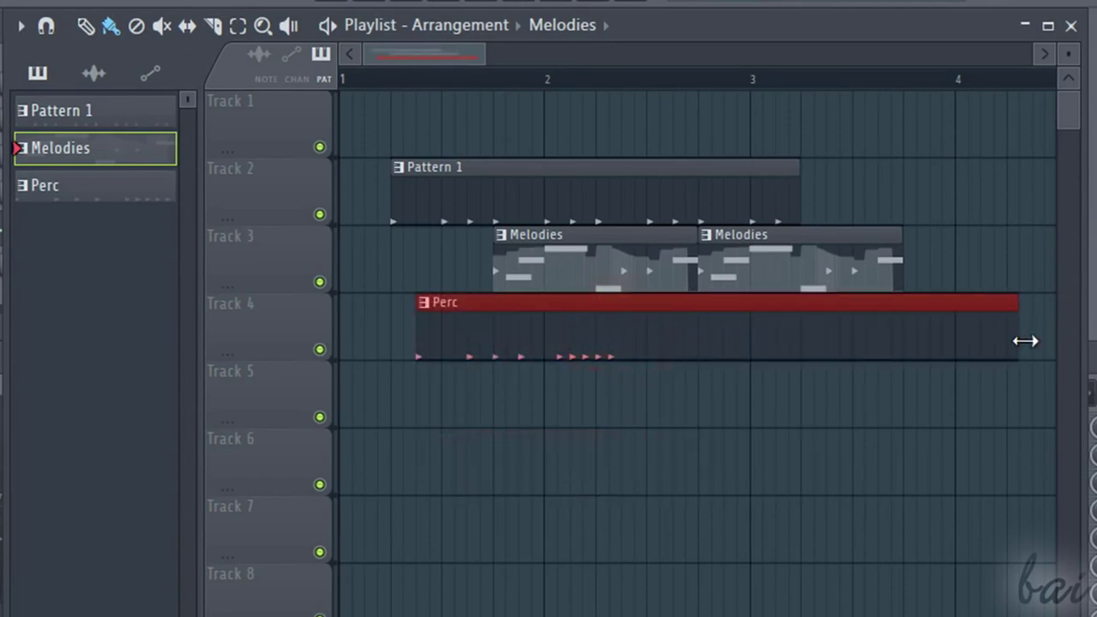
left_click_drag(1026, 341, 711, 322)
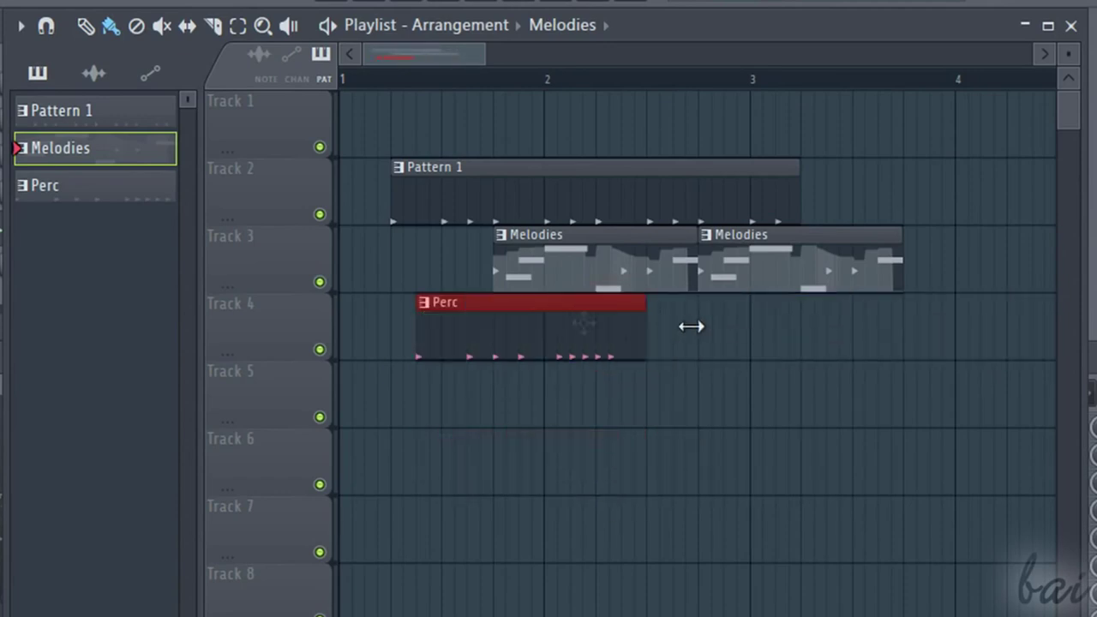
right_click(539, 324)
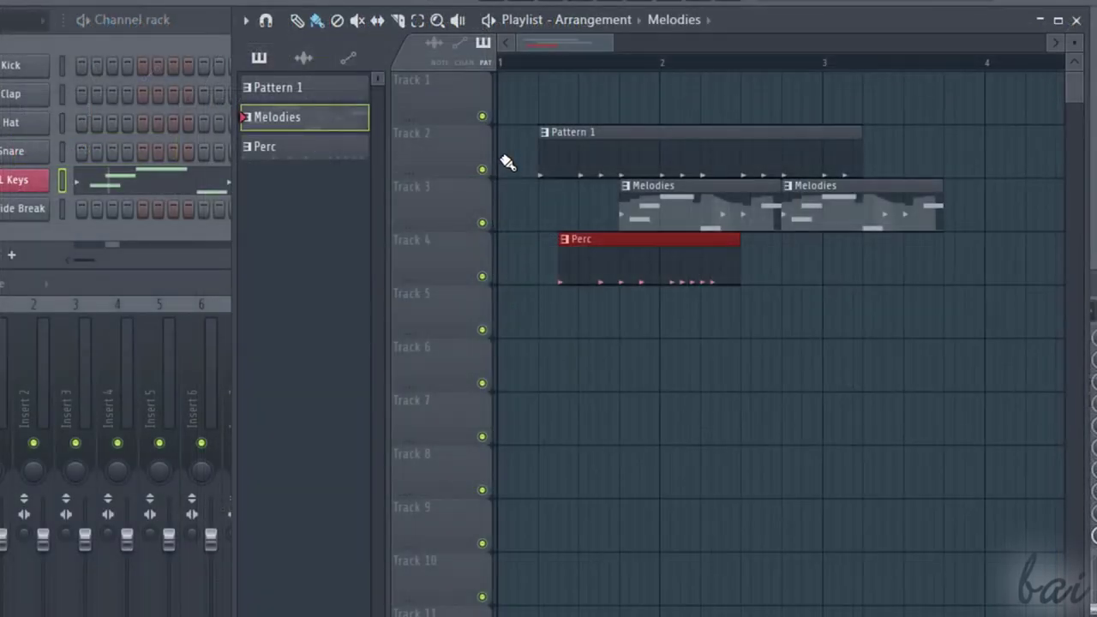
- Shift the Pattern 1, Melodies and Perc clips, duplicate Melodies, and move both Melodies clips to Track 9
left_click_drag(532, 197, 713, 335)
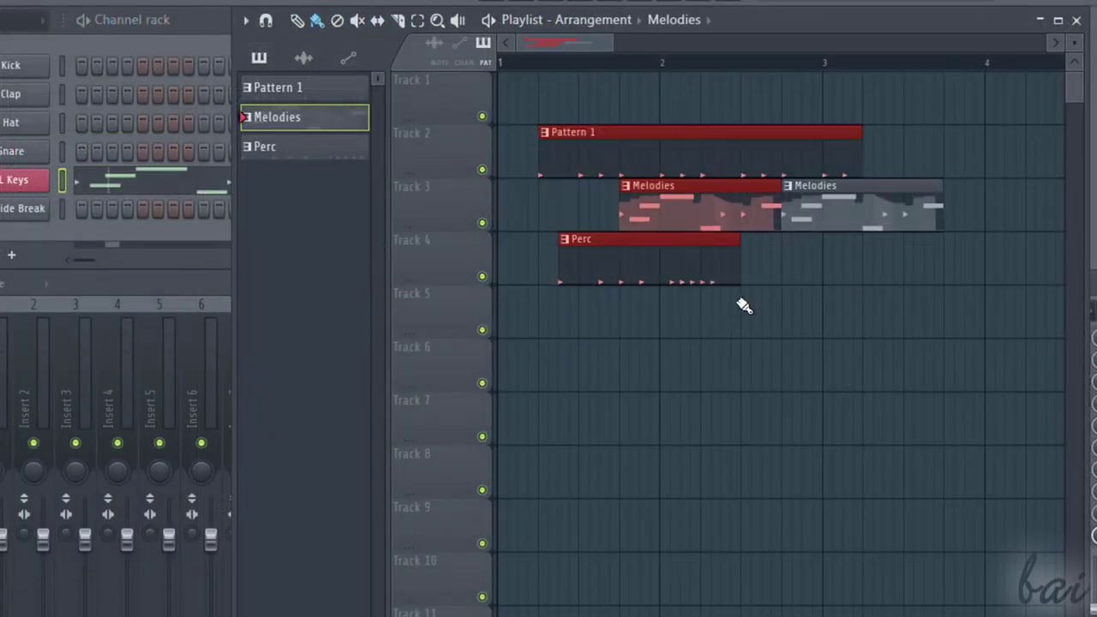
left_click_drag(682, 208, 659, 166)
left_click(801, 317)
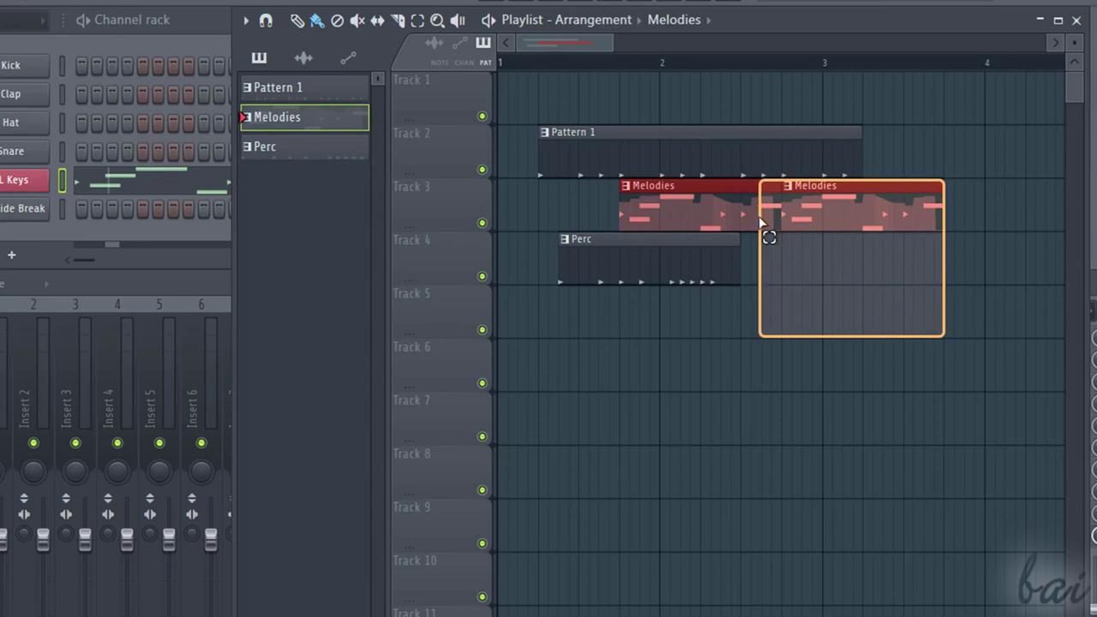
left_click_drag(756, 221, 754, 228)
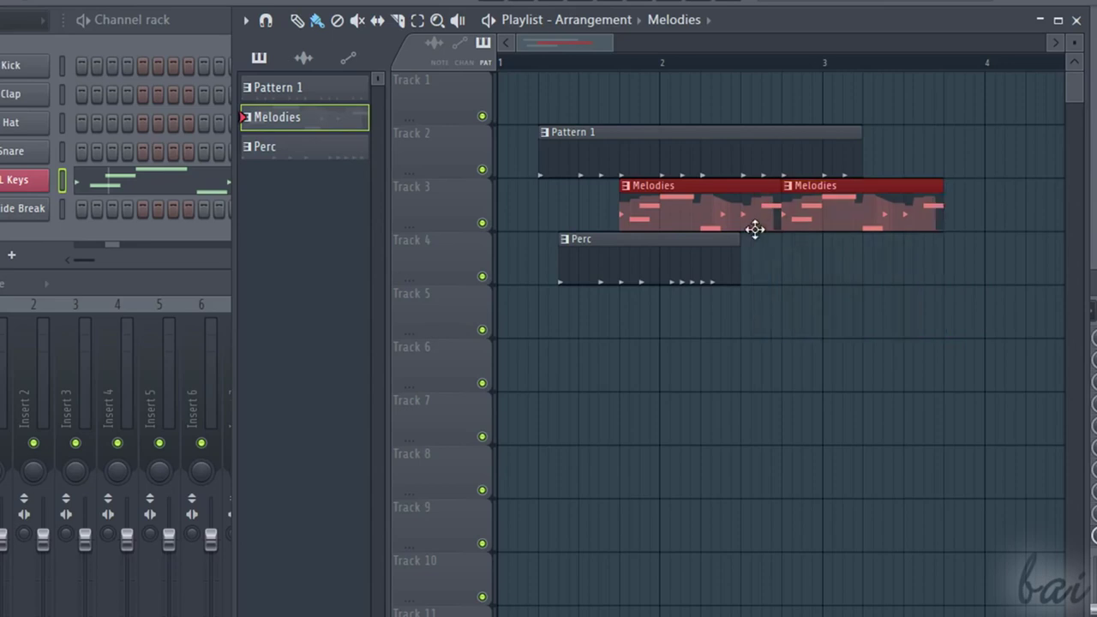
left_click_drag(835, 220, 835, 492)
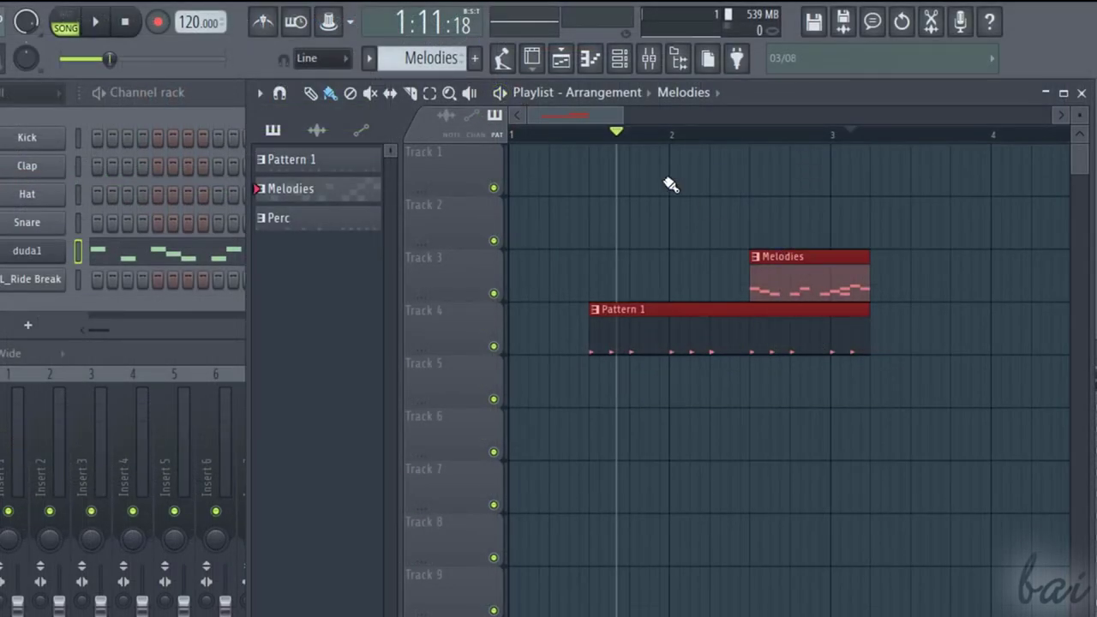
- Play the song arrangement, stop and resume it, and loop roughly bars 2.6 to 3.25
left_click(502, 93)
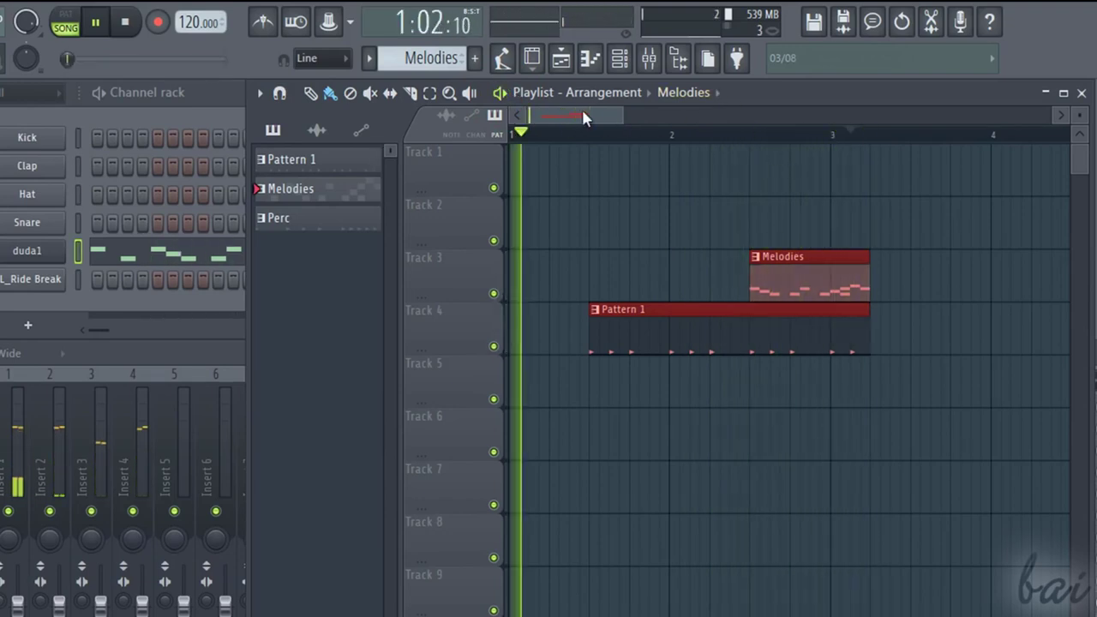
key("space")
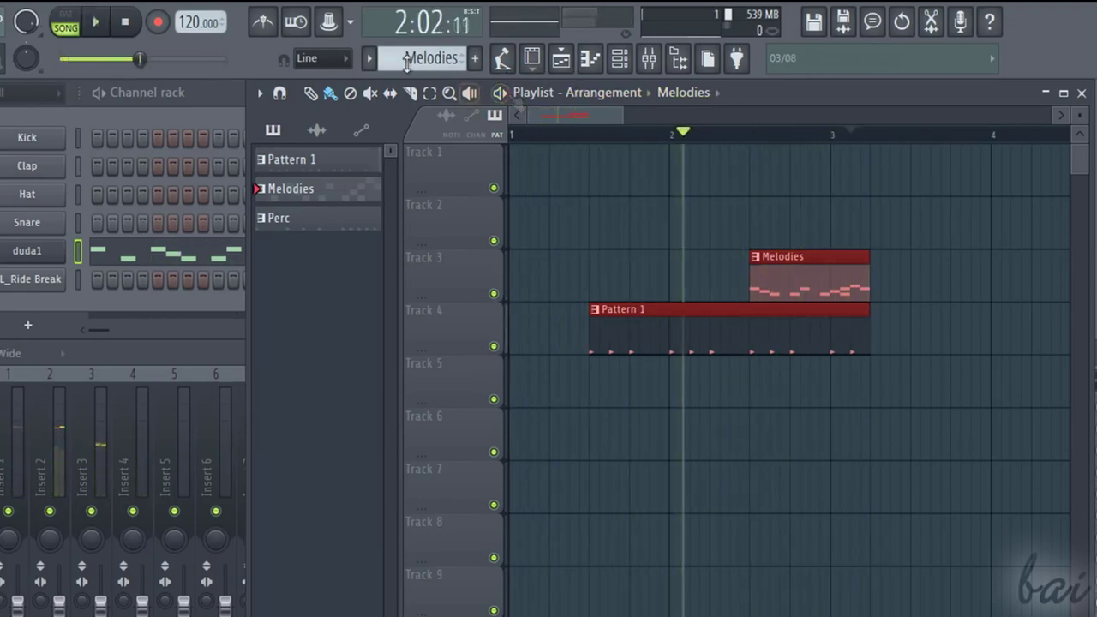
left_click(98, 28)
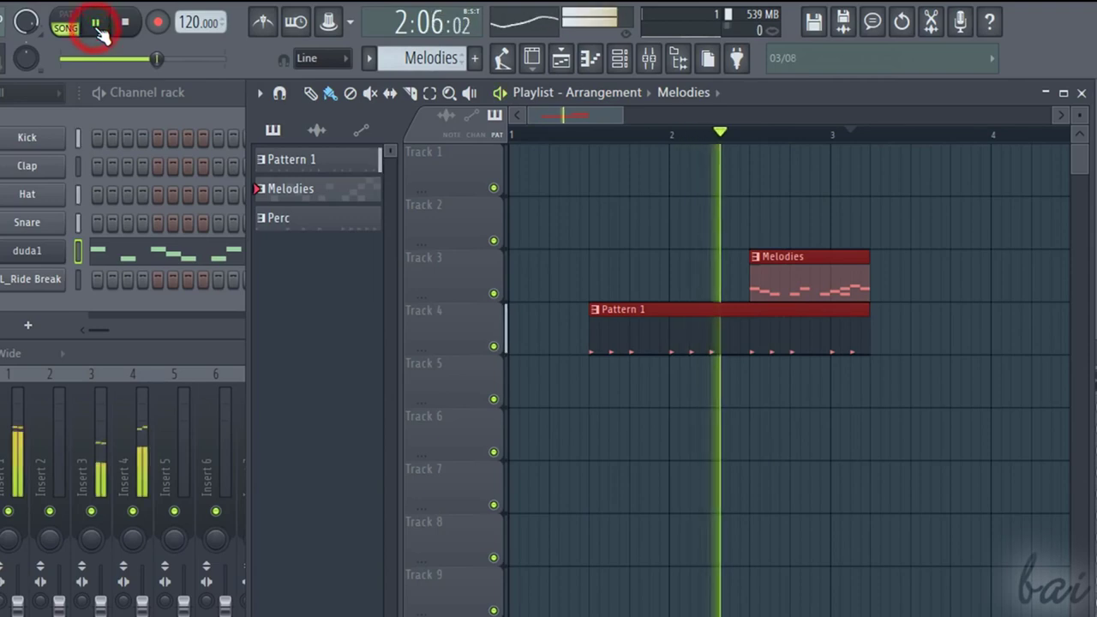
left_click(97, 26)
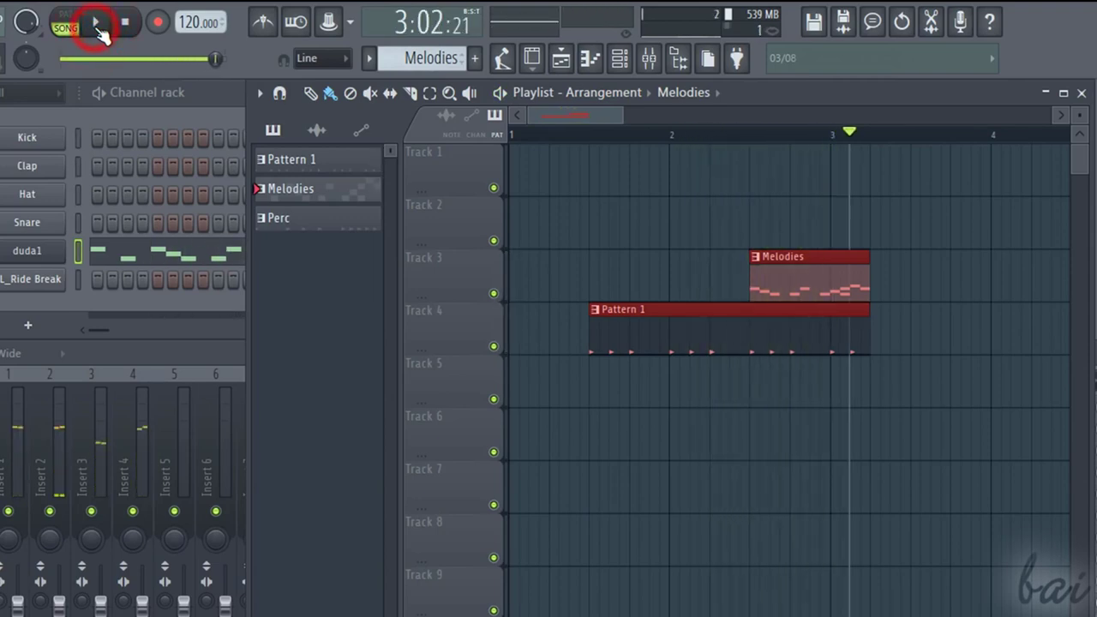
key("space")
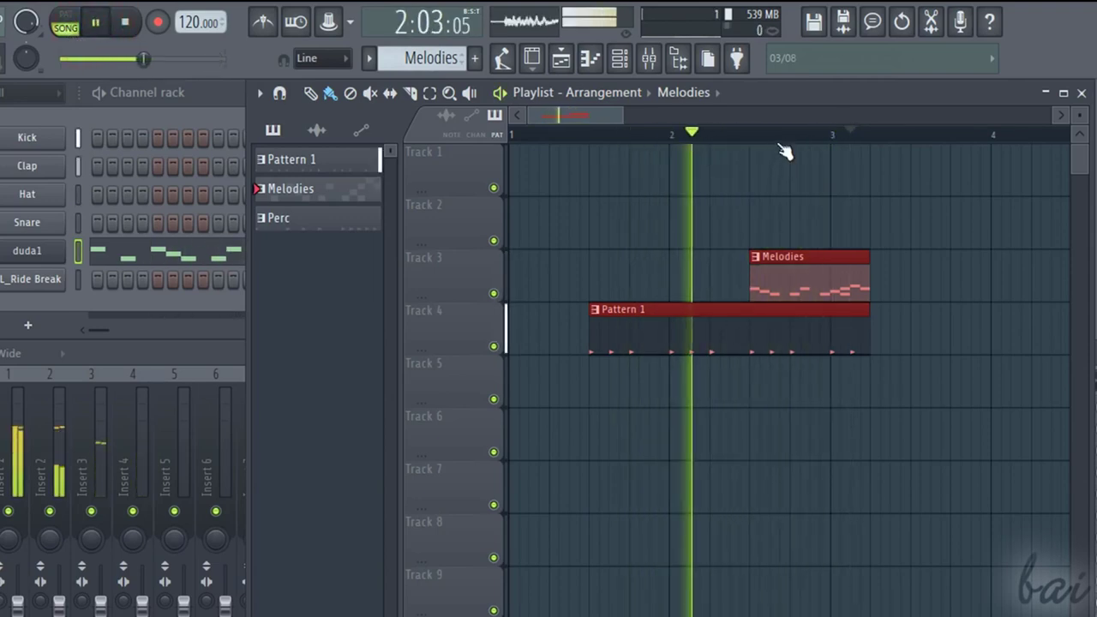
left_click_drag(765, 139, 867, 143)
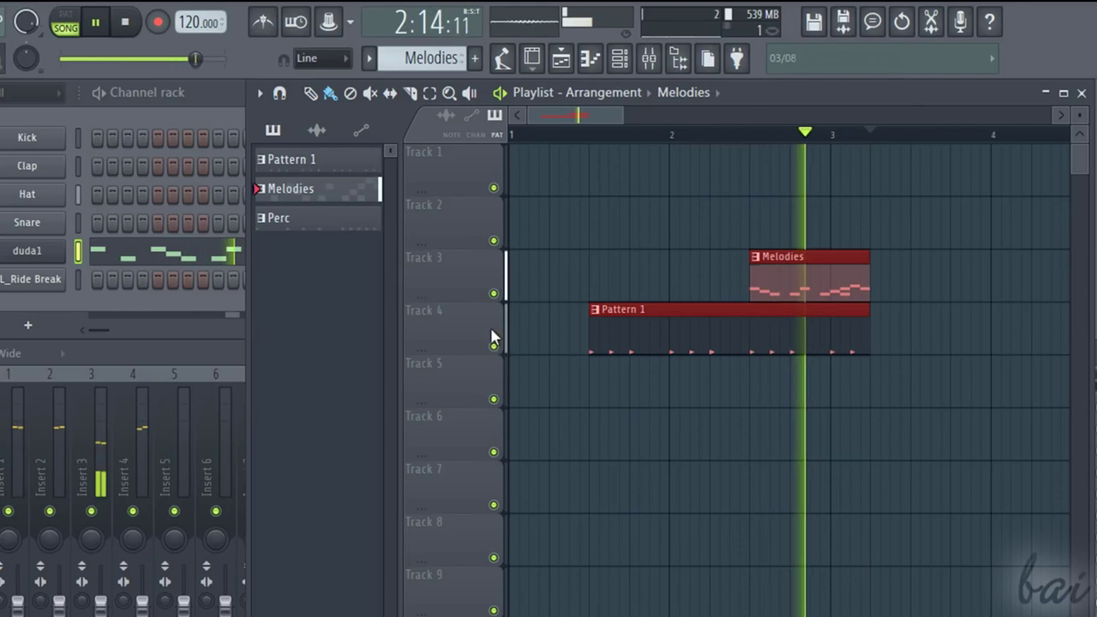
- Mute and unmute Track 3 twice, mute the Pattern 1 clip, and raise the master pitch
left_click(494, 293)
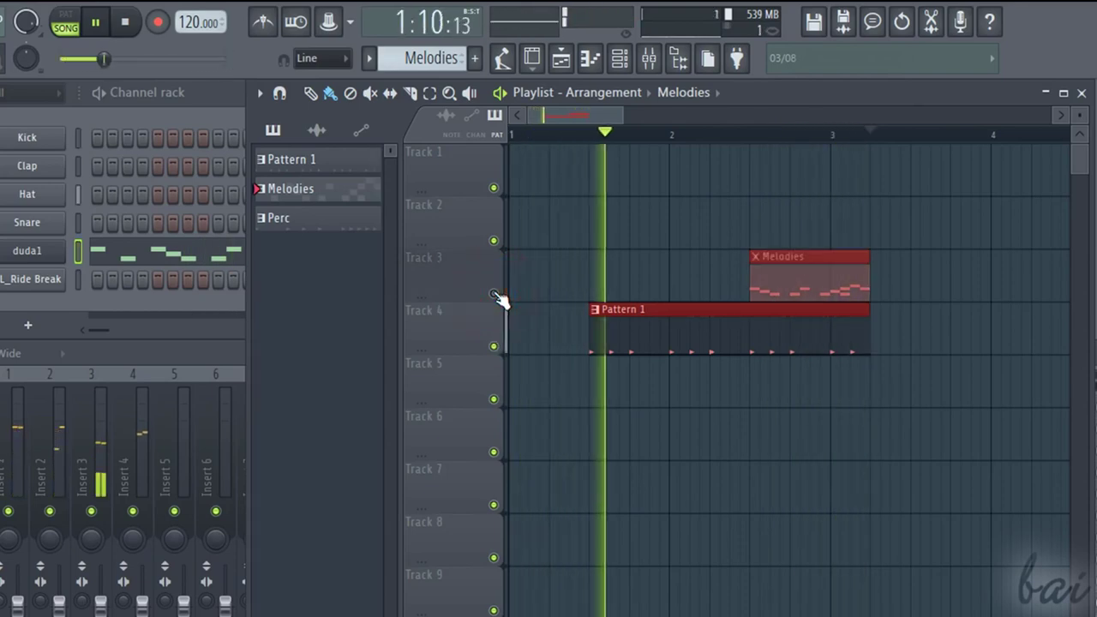
left_click(495, 294)
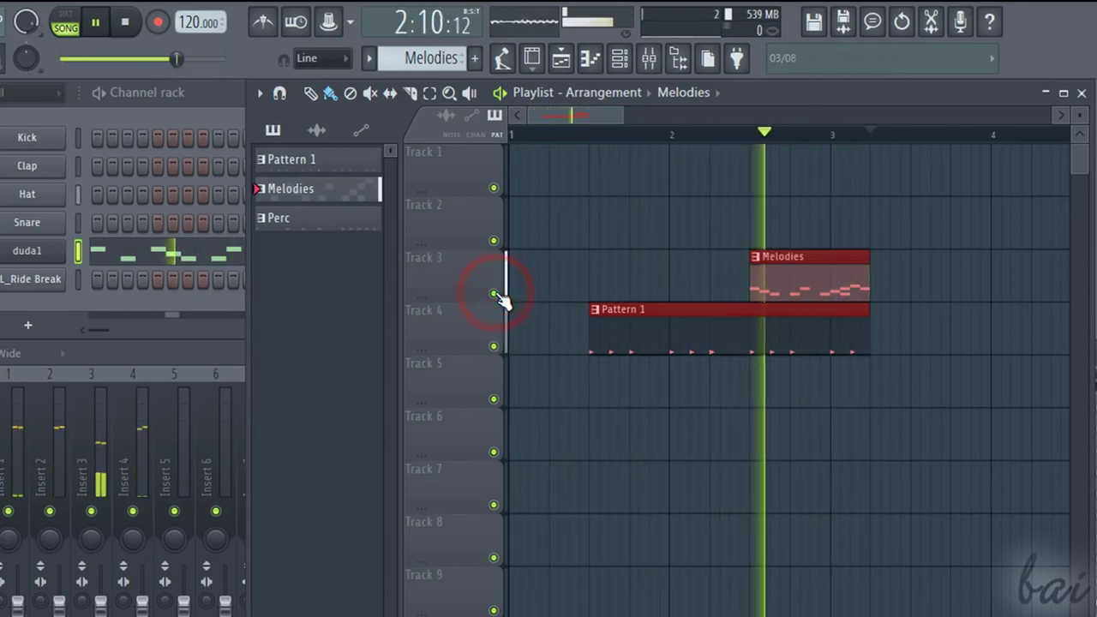
left_click(496, 294)
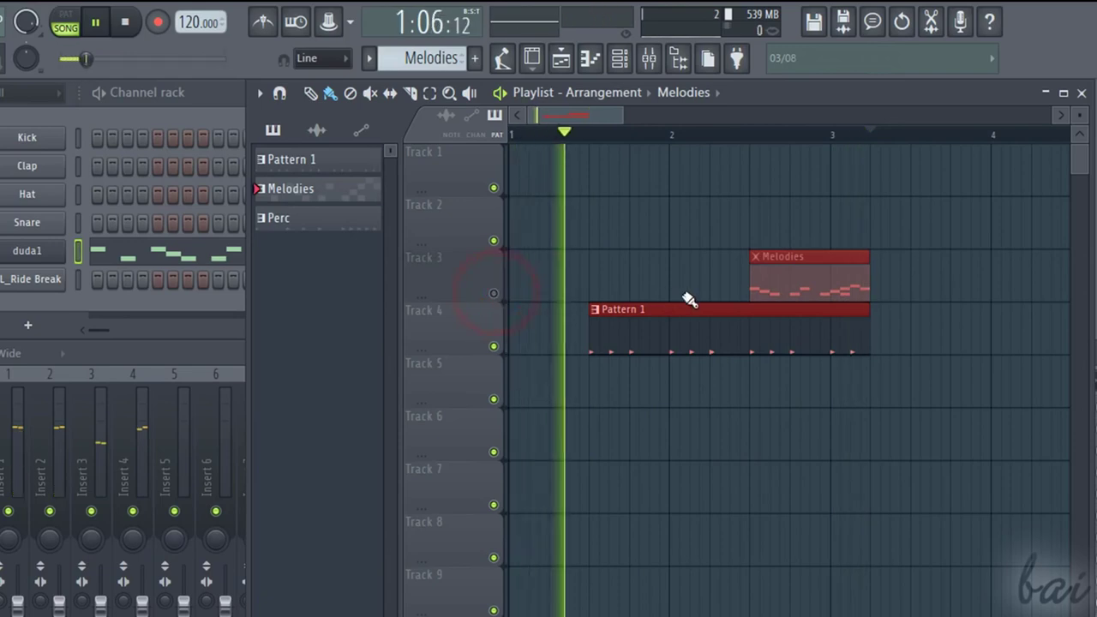
left_click(494, 294)
key("space")
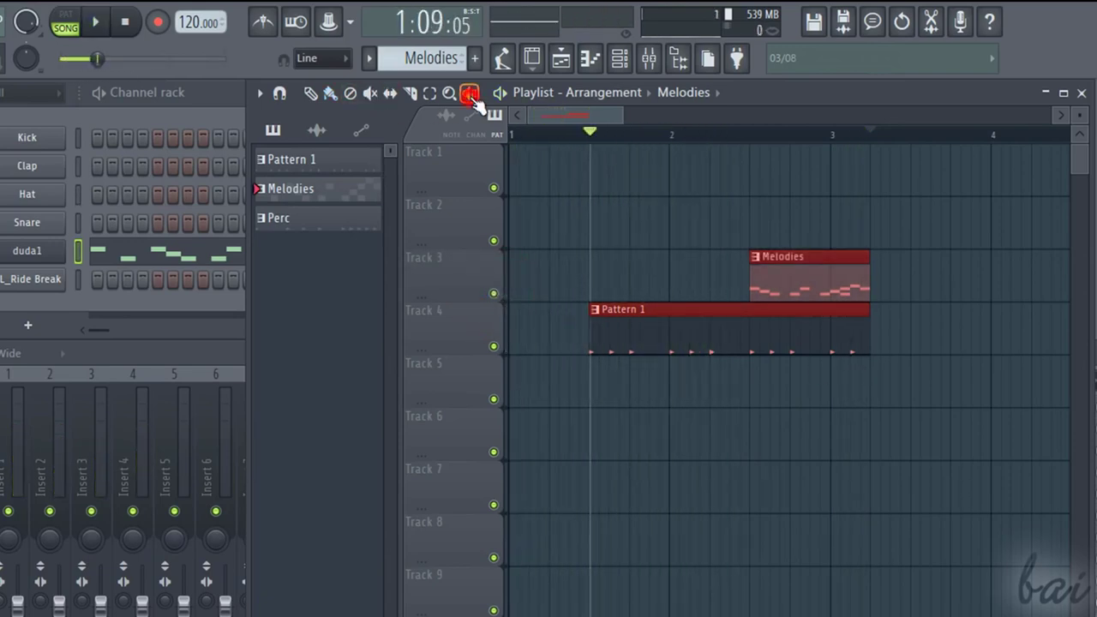
key("space")
left_click(774, 291)
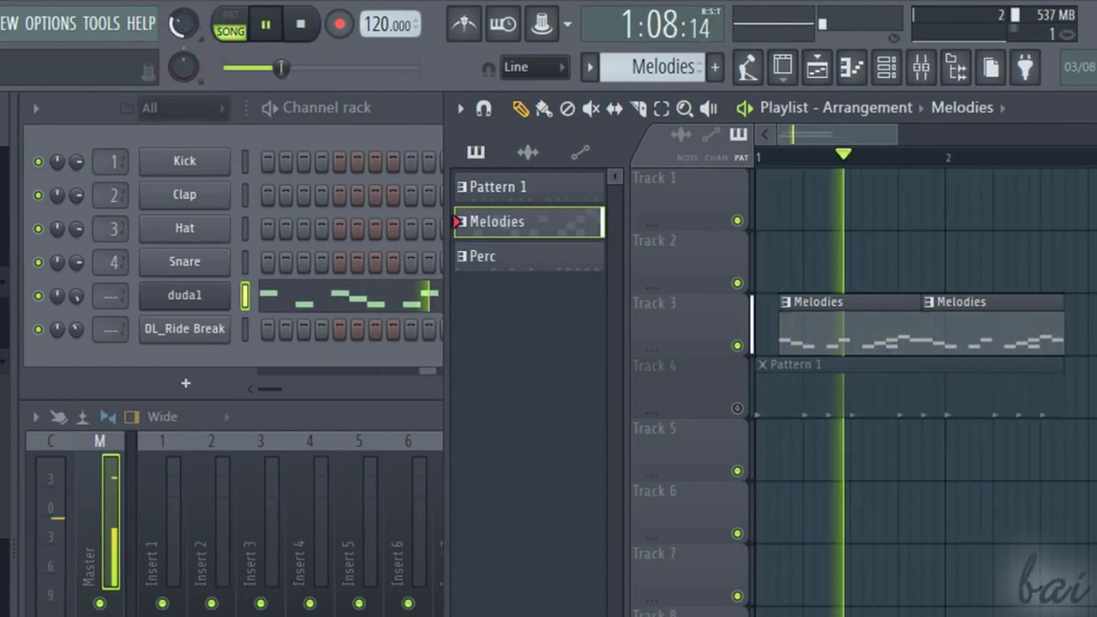
left_click(182, 66)
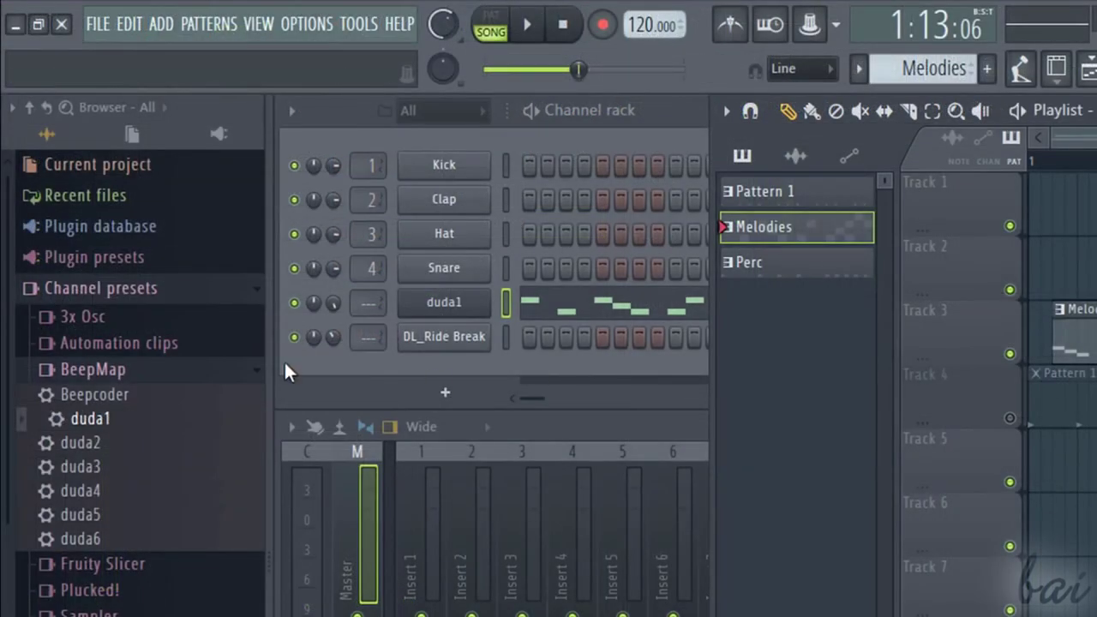
- Browse the Current project's History, Patterns, Effects, Generators and Remote control folders
left_click(141, 292)
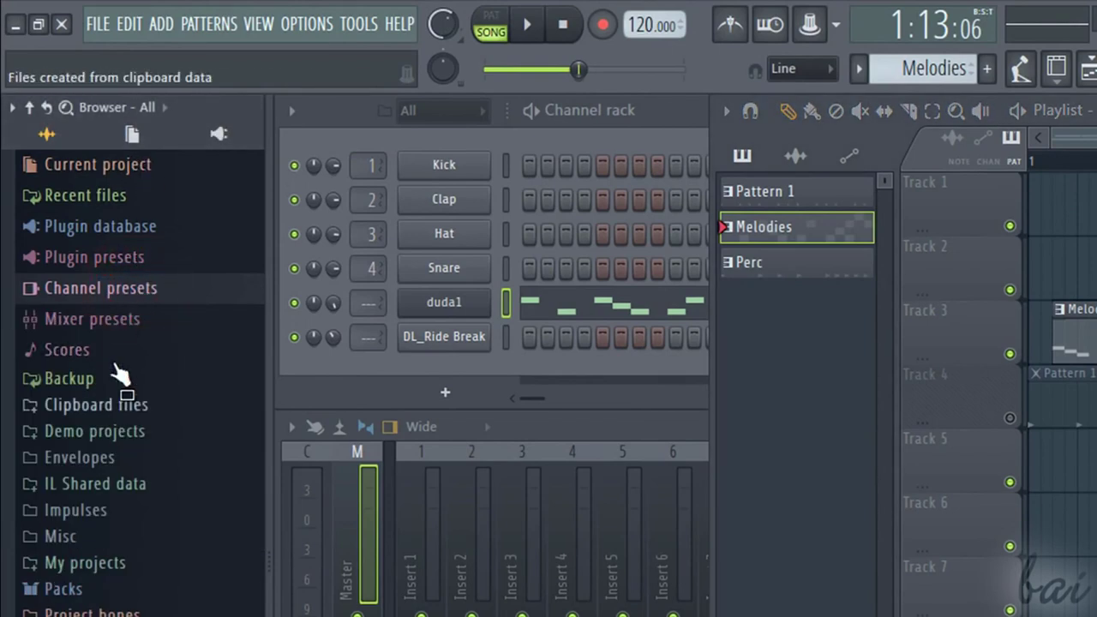
left_click(125, 167)
left_click(86, 195)
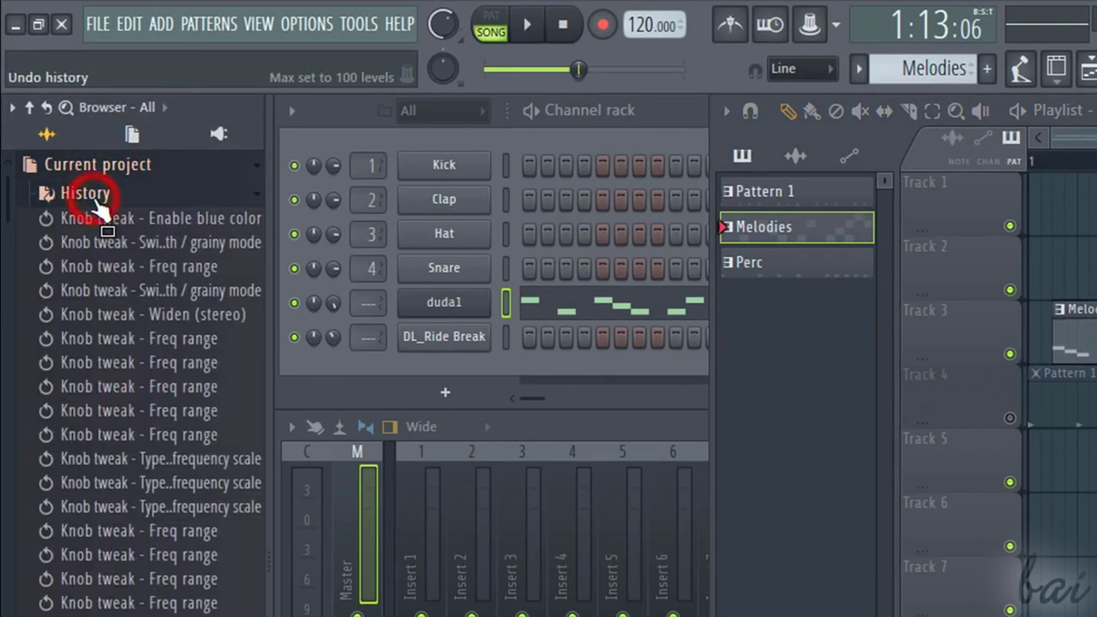
left_click(138, 193)
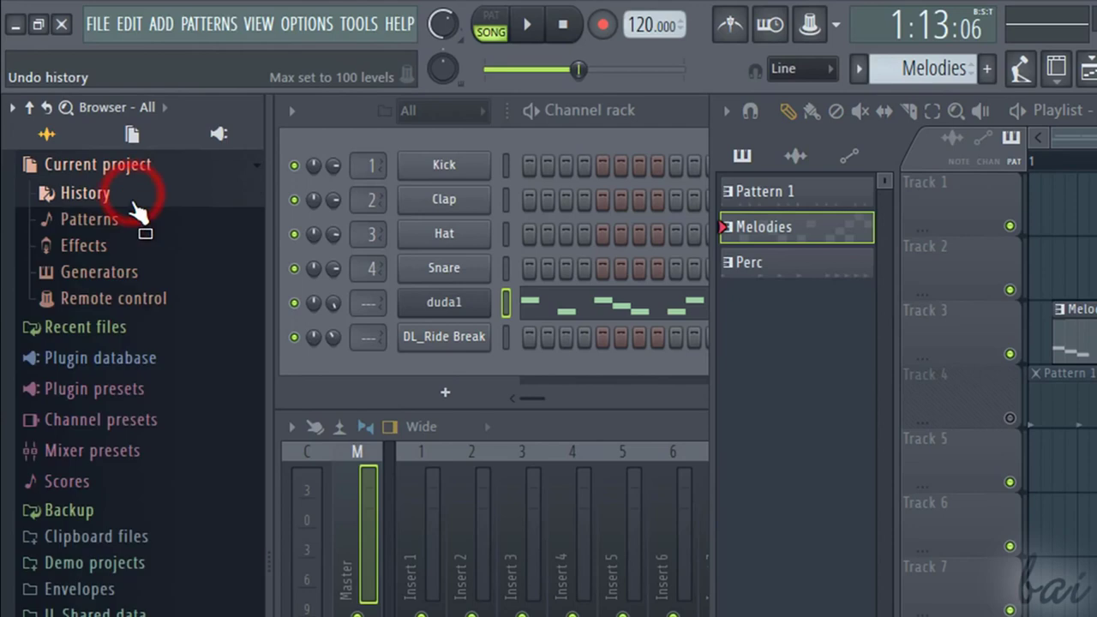
left_click(137, 219)
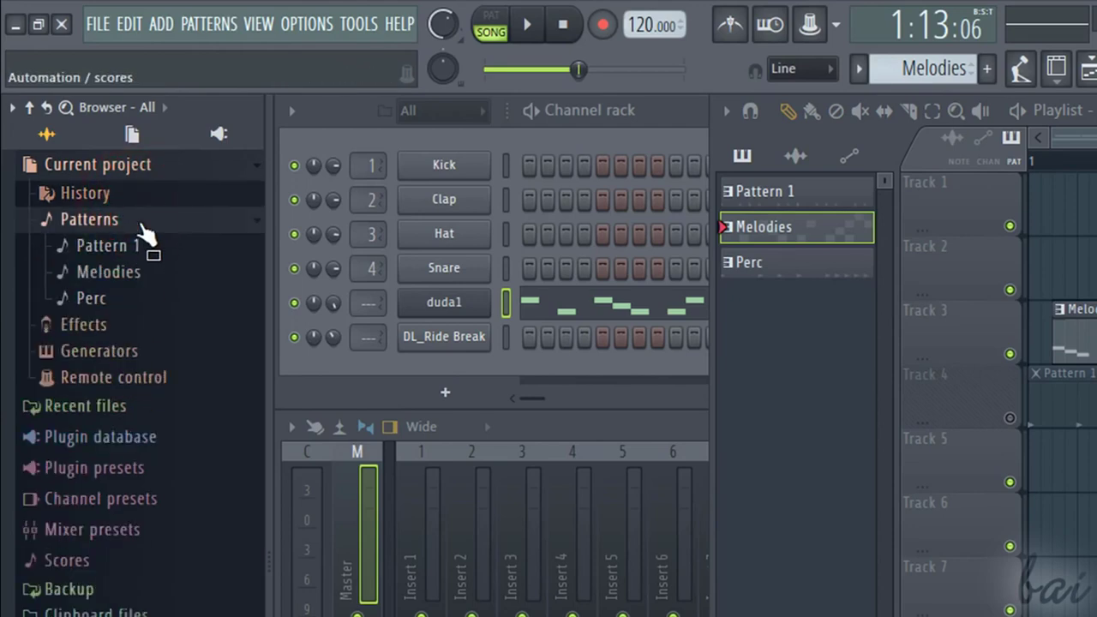
left_click(140, 221)
left_click(136, 245)
left_click(154, 247)
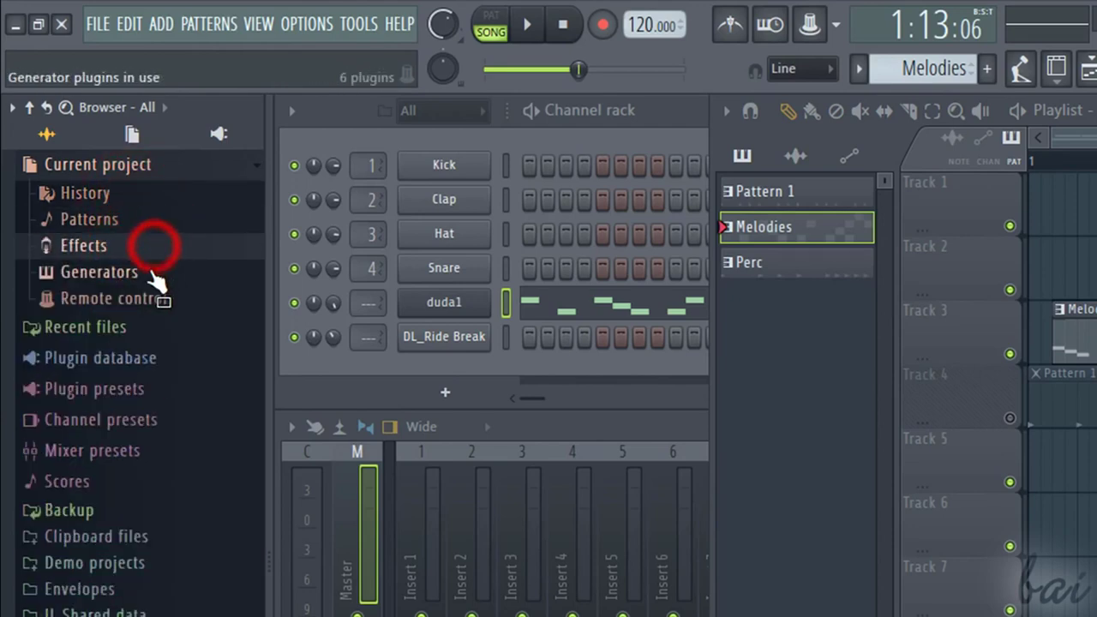
left_click(154, 272)
left_click(135, 271)
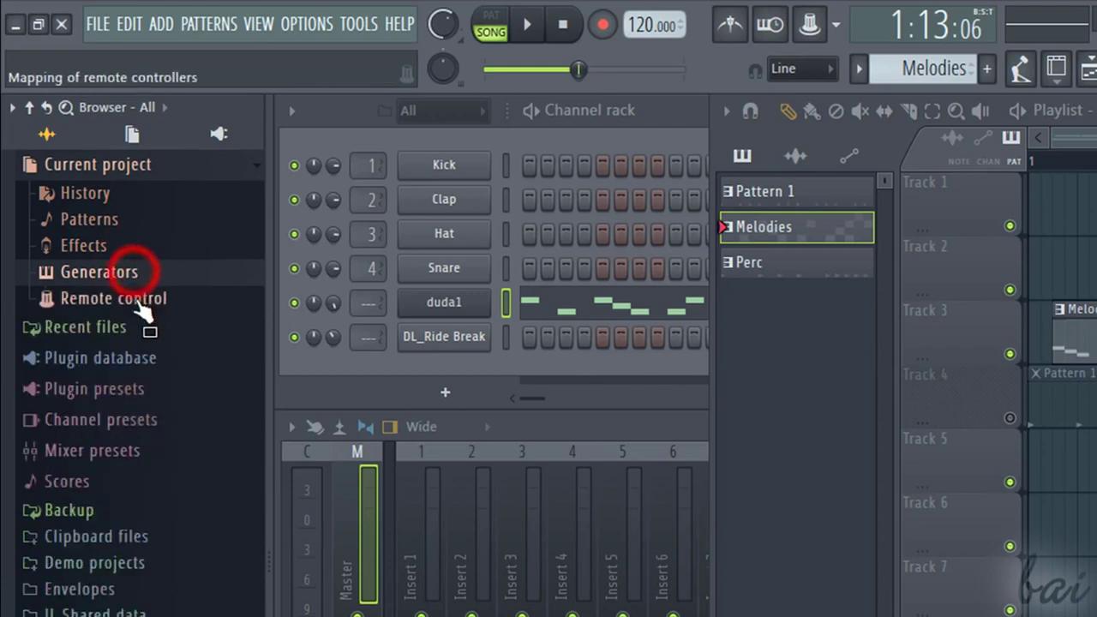
left_click(139, 300)
left_click(143, 299)
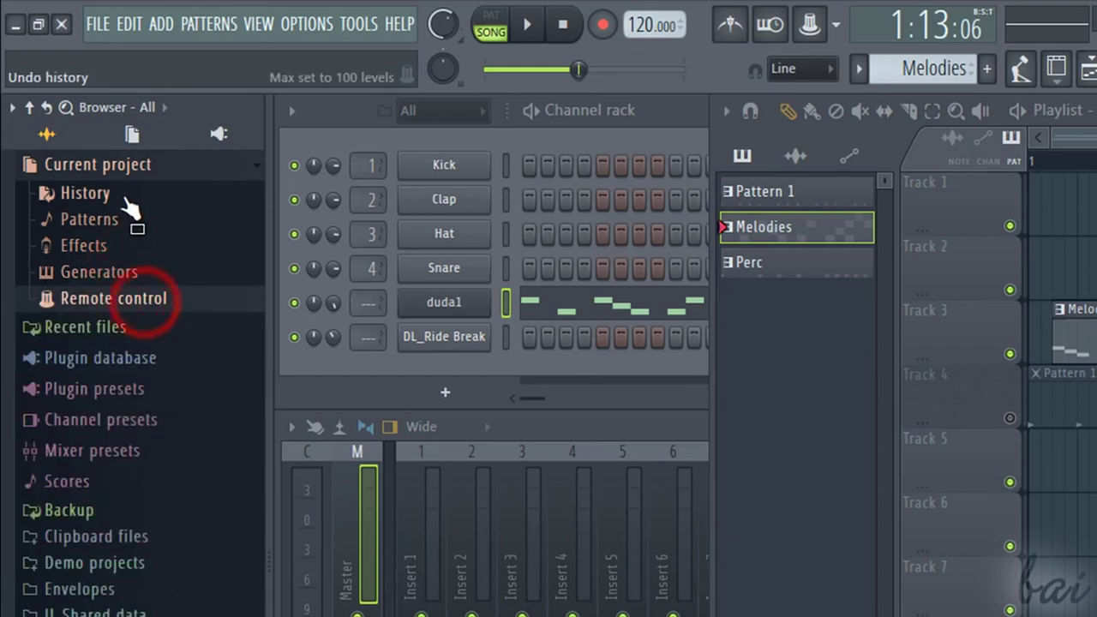
- In the project History, step back past the master pitch and master volume tweaks
left_click(122, 191)
scroll(163, 480, "down", 10)
left_click(167, 522)
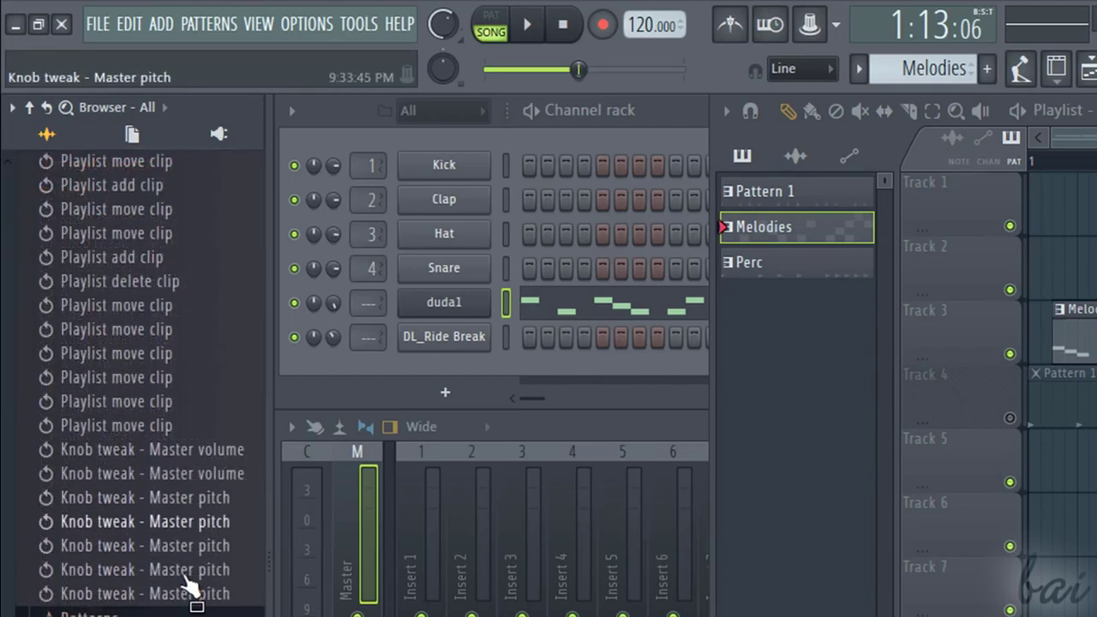
left_click(163, 569)
left_click(180, 545)
left_click(184, 521)
left_click(189, 497)
left_click(186, 473)
left_click(183, 449)
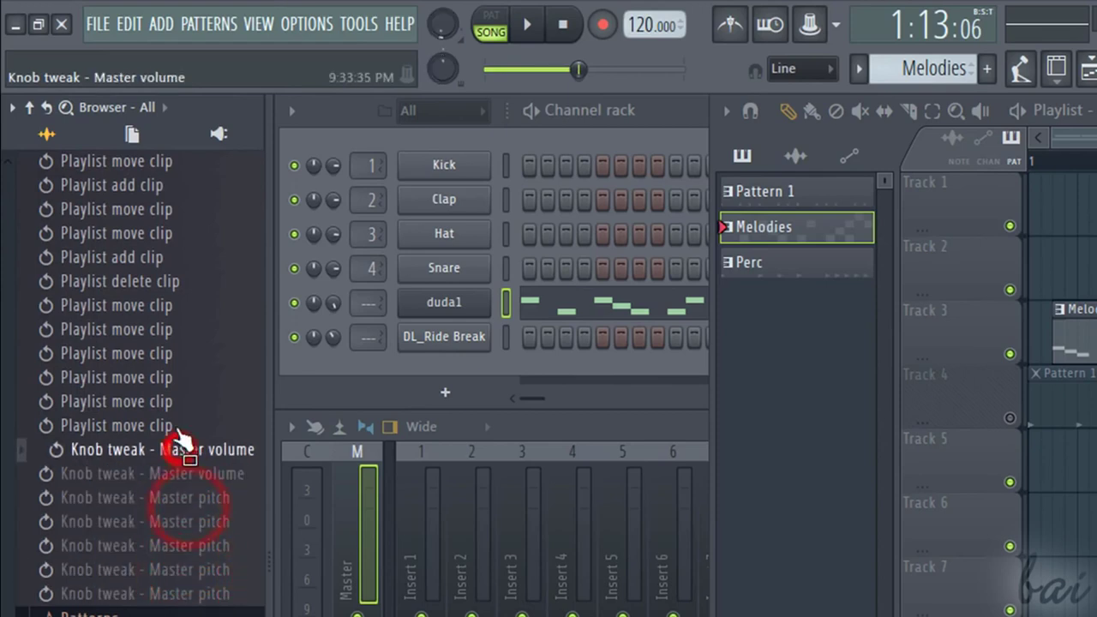
left_click(175, 425)
left_click(162, 377)
left_click(161, 306)
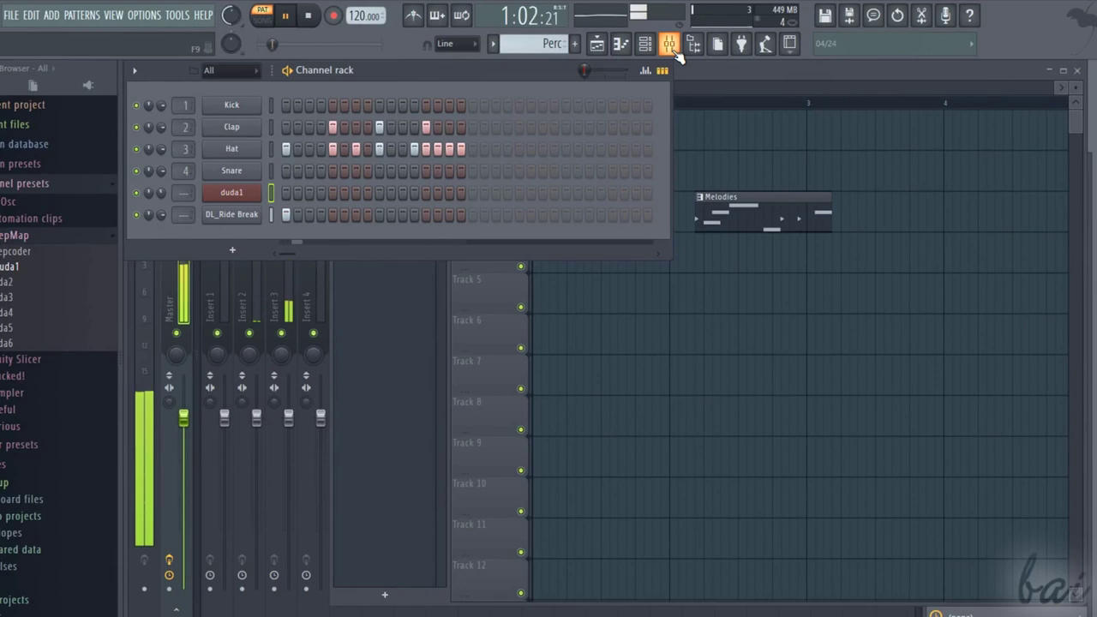
- Load Fruity Delay 2 into Slot 1 of mixer track Insert 2
left_click(669, 45)
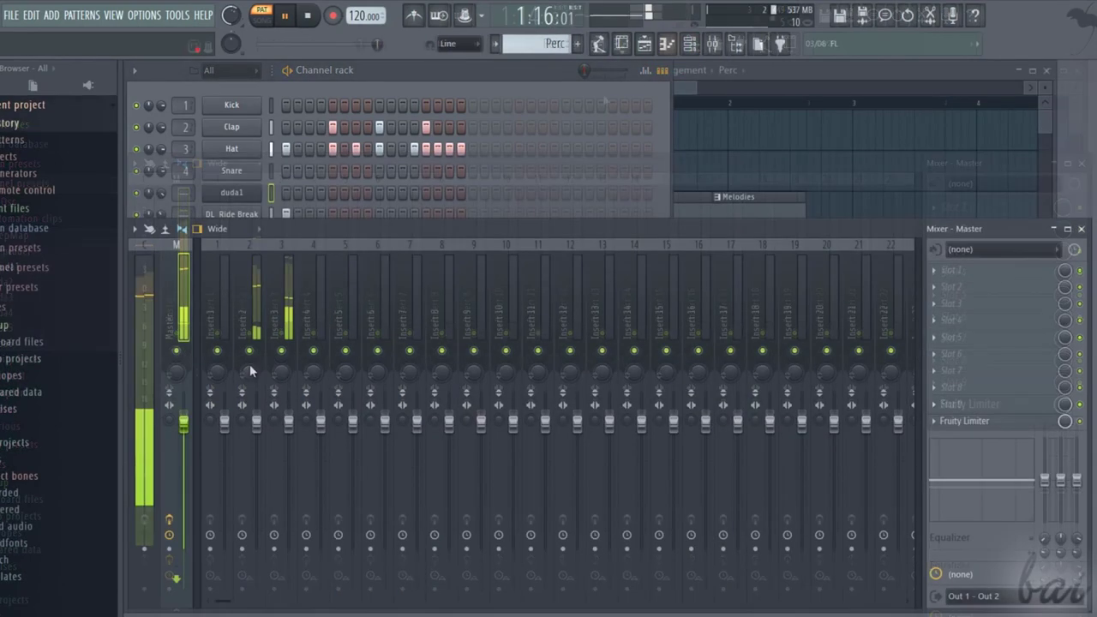
left_click(248, 368)
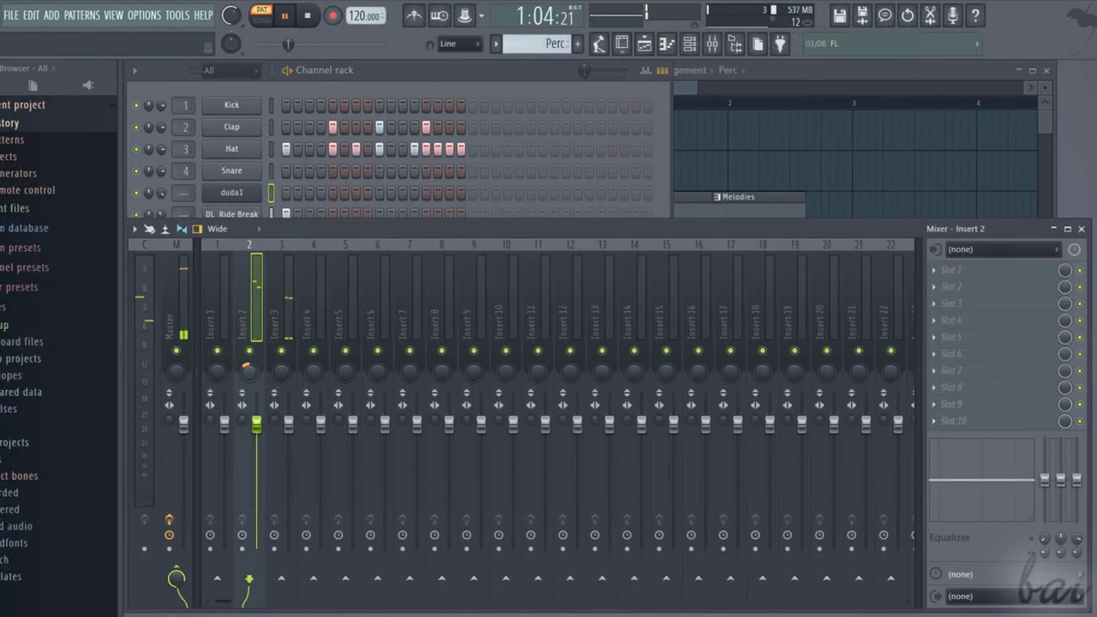
left_click(950, 269)
left_click_drag(759, 153, 758, 169)
left_click_drag(758, 169, 1041, 275)
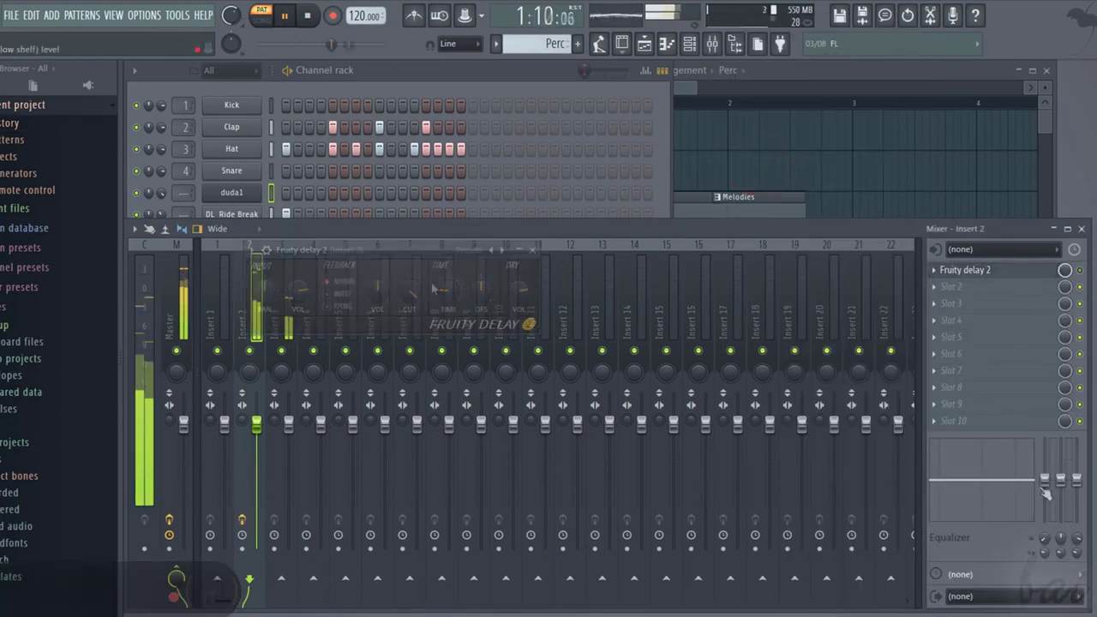
- Cut Insert 2's EQ lows at 90 Hz and the 1.5 kHz mid band by 18 dB
left_click_drag(1044, 477, 1044, 457)
left_click_drag(1045, 456, 1045, 519)
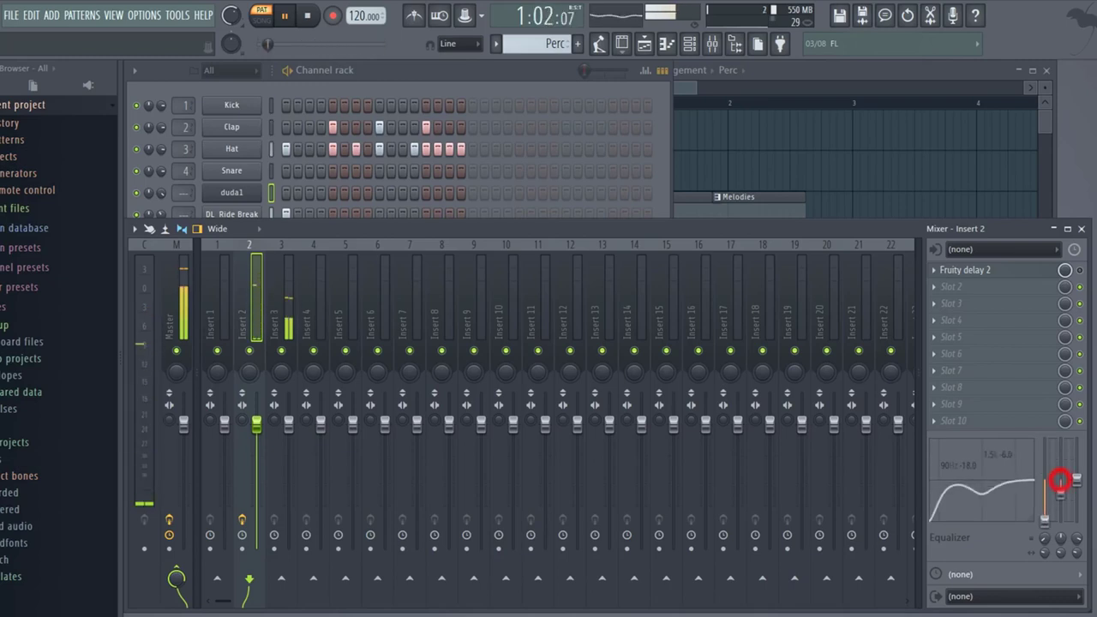
left_click_drag(1060, 480, 1061, 512)
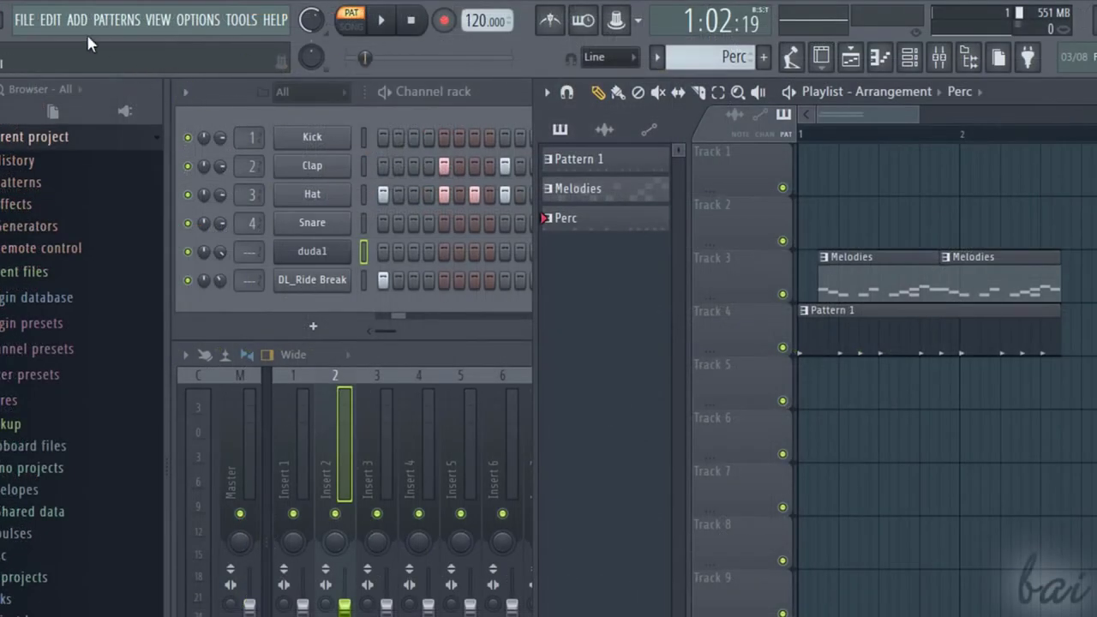
- Export the song as an MP3 file saved as MySong.mp3
left_click(26, 20)
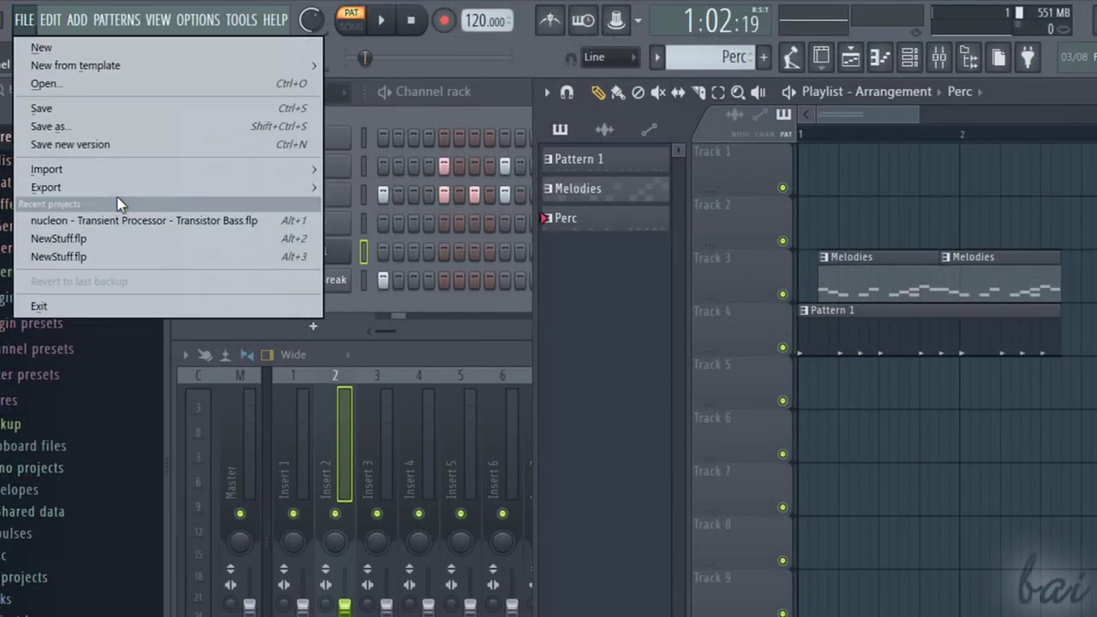
mouse_move(296, 189)
left_click(355, 222)
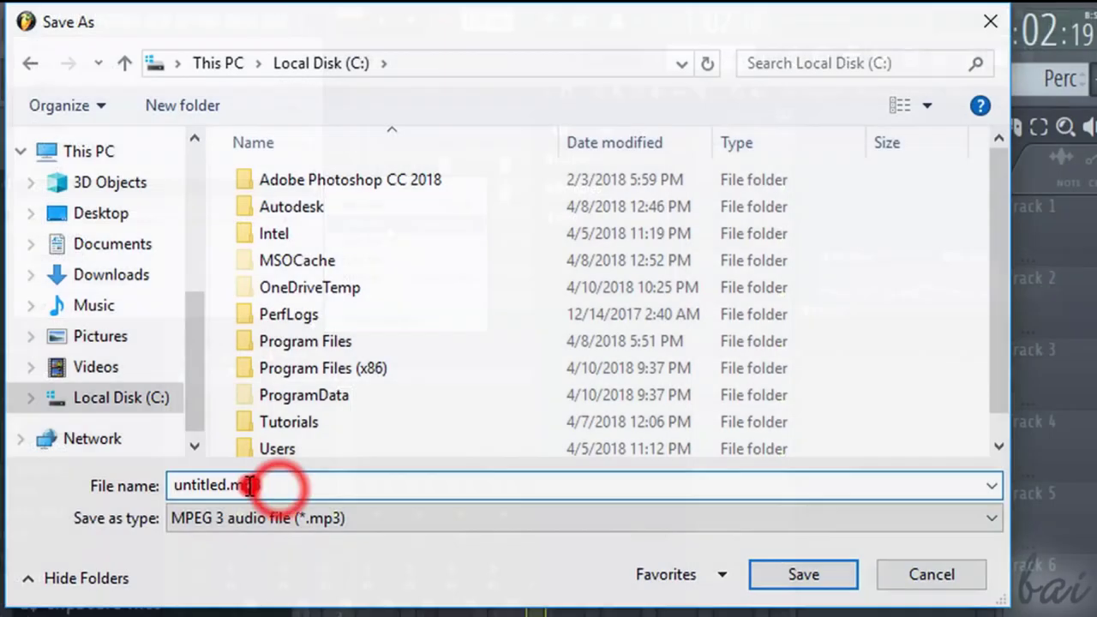
left_click_drag(224, 485, 126, 485)
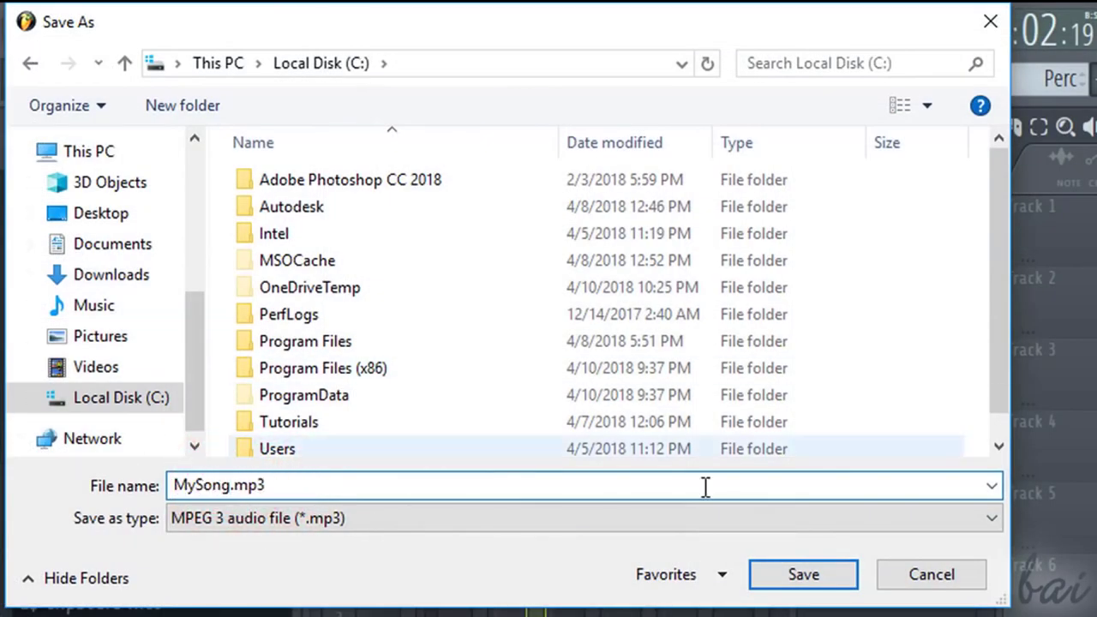
left_click(780, 574)
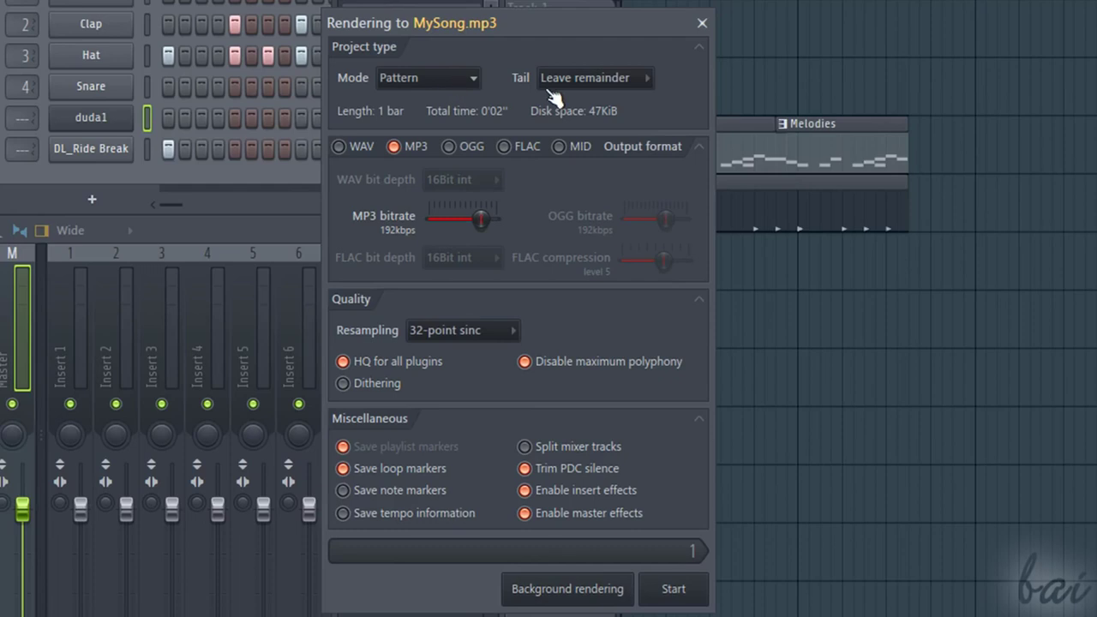
- Set the render mode to Full song and add WAV as an extra output format
left_click(455, 78)
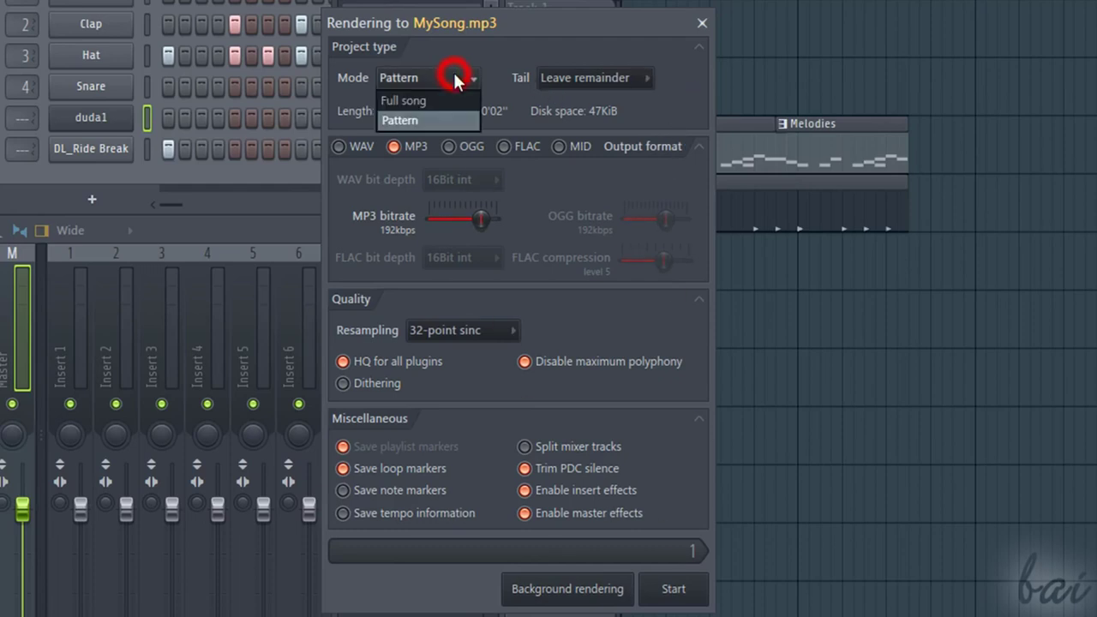
left_click(431, 119)
left_click(407, 76)
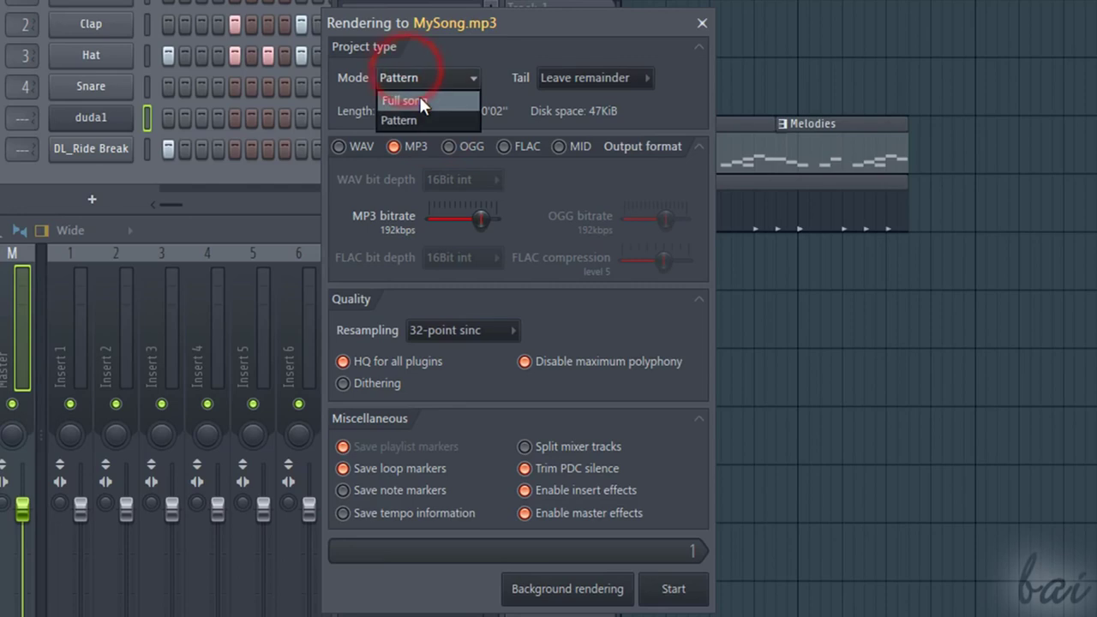
left_click(419, 100)
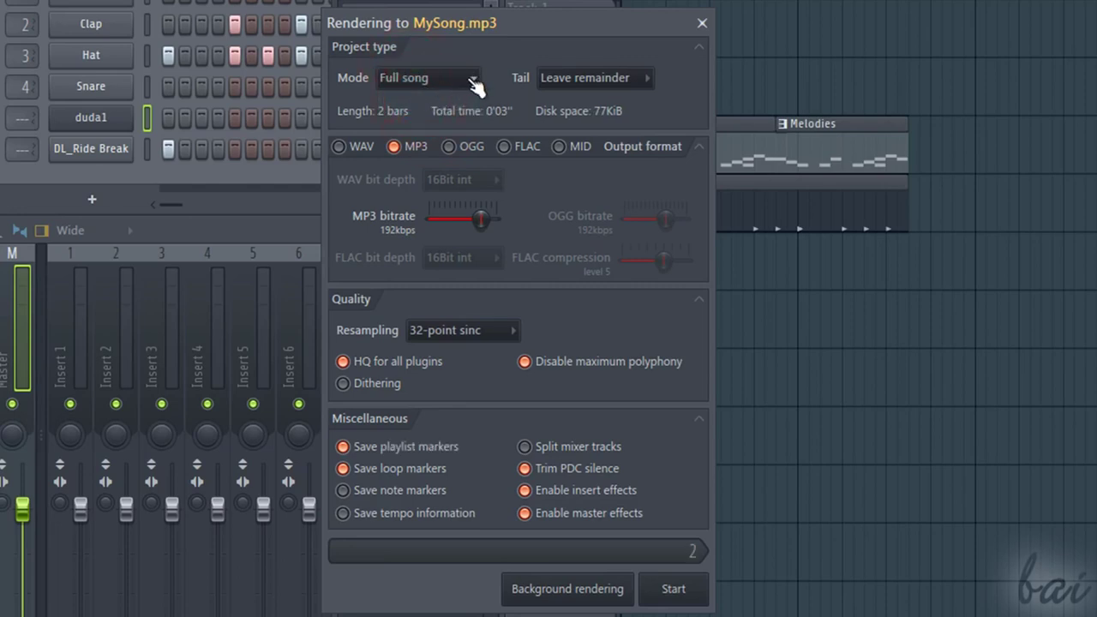
left_click(341, 147)
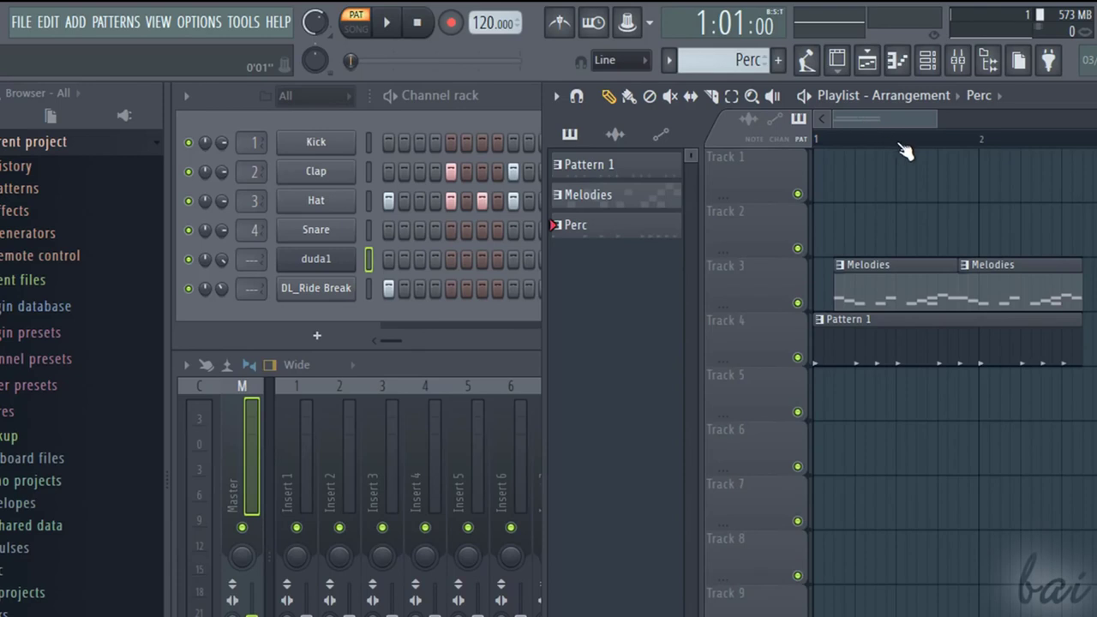
- Select a one-bar time range around bar 2 and choose Wave file export
left_click_drag(916, 140, 991, 166)
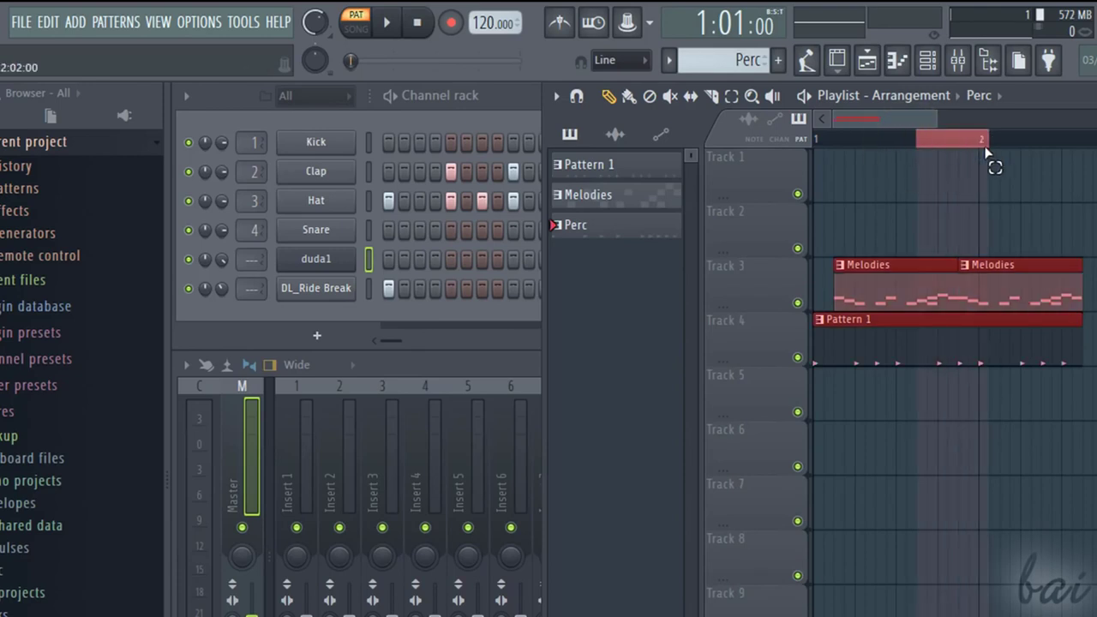
left_click(20, 21)
mouse_move(148, 197)
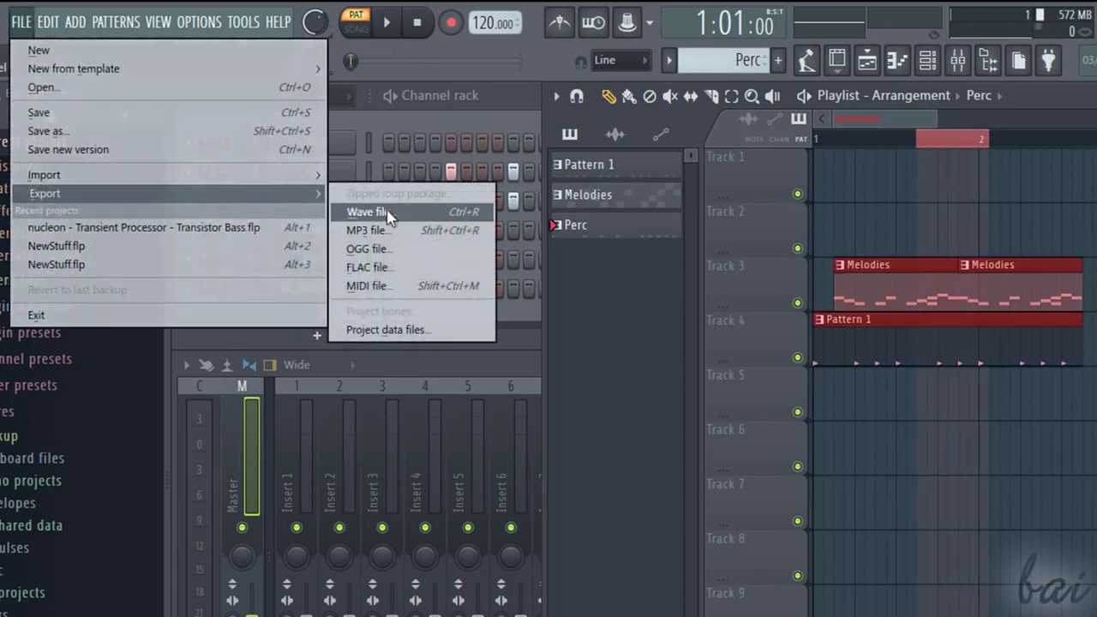
left_click(367, 212)
- Render only the song selection to MySong.wav
left_click(469, 148)
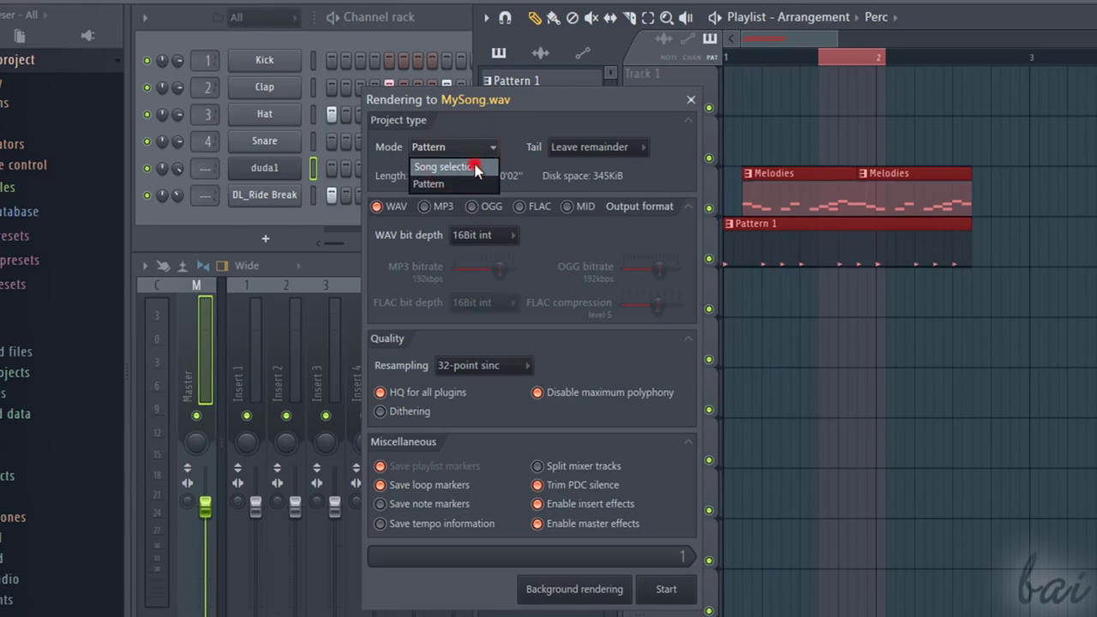
left_click(477, 168)
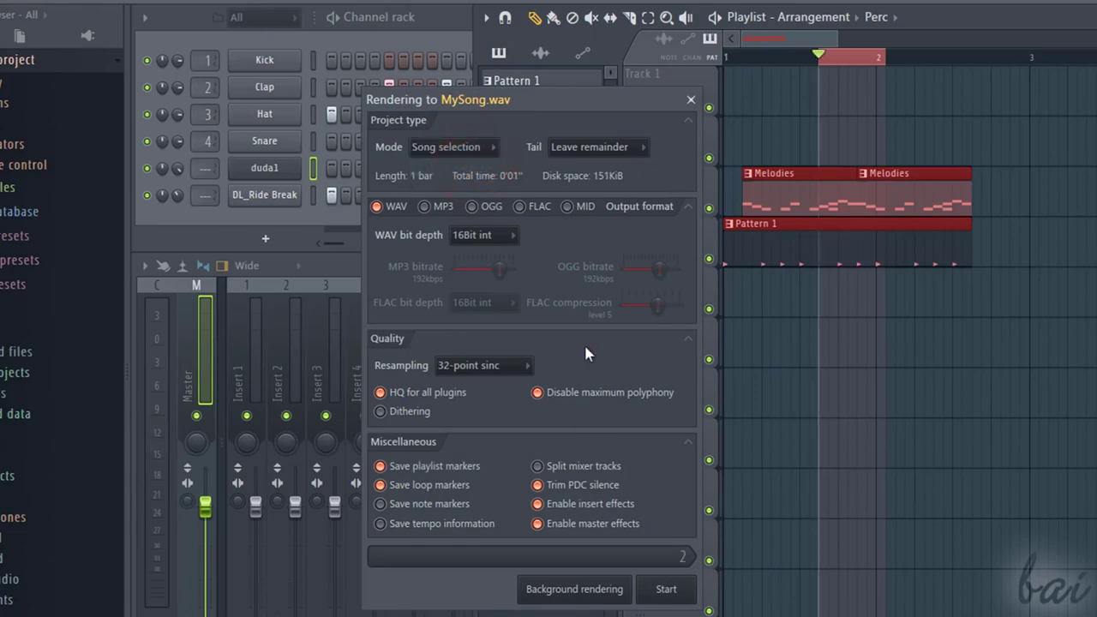
left_click(668, 590)
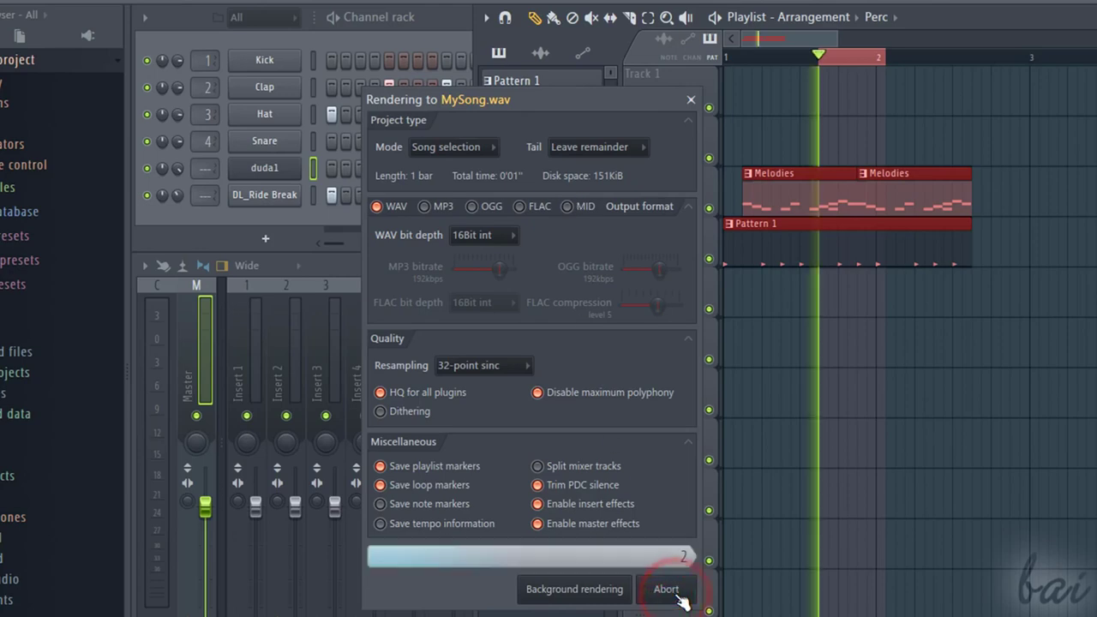